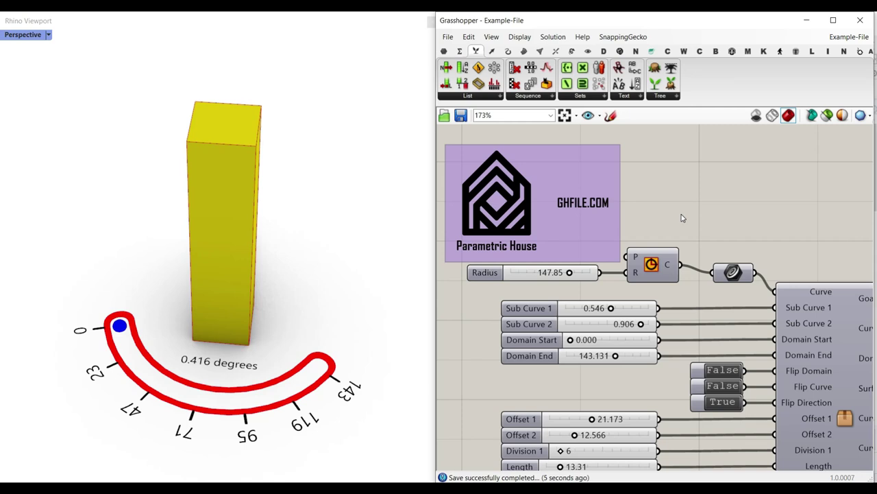
Set Radius to 172.13, Sub Curve 1 to 0.282 and Sub Curve 2 to 0.895, and move the blue handle to about 23 degrees.
{"action": "left_click_drag", "start_coordinate": [571, 273], "coordinate": [579, 273]}
{"action": "left_click_drag", "start_coordinate": [641, 327], "coordinate": [592, 311]}
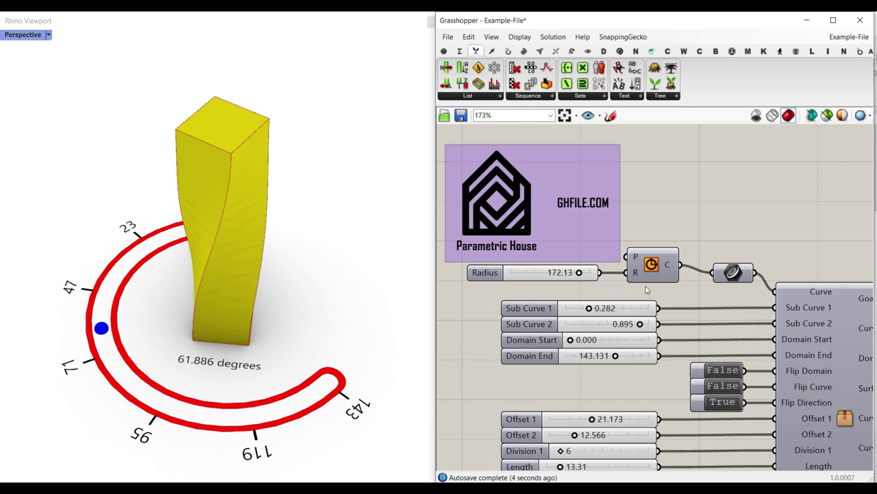
{"action": "mouse_move", "coordinate": [114, 330]}
{"action": "left_mouse_down"}
{"action": "mouse_move", "coordinate": [100, 327]}
{"action": "mouse_move", "coordinate": [160, 238]}
{"action": "mouse_move", "coordinate": [131, 254]}
{"action": "mouse_move", "coordinate": [103, 336]}
{"action": "left_mouse_up"}
{"action": "left_click_drag", "start_coordinate": [257, 409], "coordinate": [151, 243]}
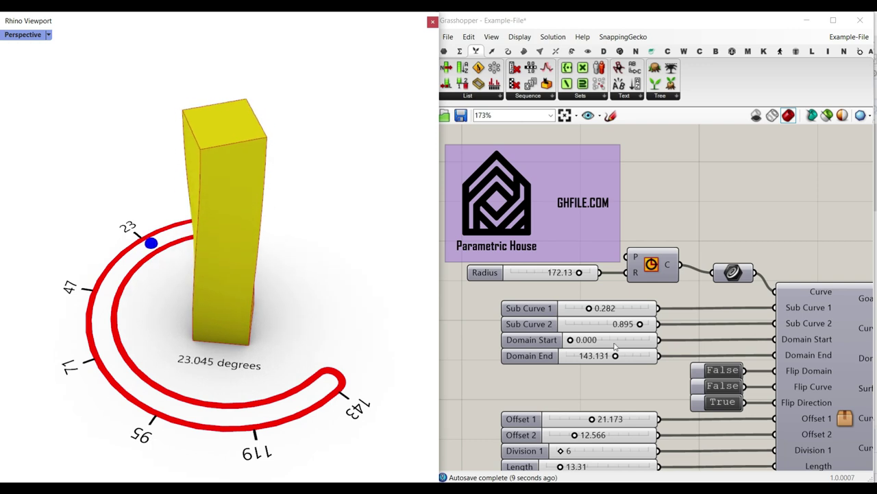
Set Domain Start to 9.364, Domain End to 149.572 and Flip Domain to True, and move the blue handle along the arc.
{"action": "right_click_drag", "start_coordinate": [165, 259], "coordinate": [192, 259]}
{"action": "left_click_drag", "start_coordinate": [571, 341], "coordinate": [621, 357]}
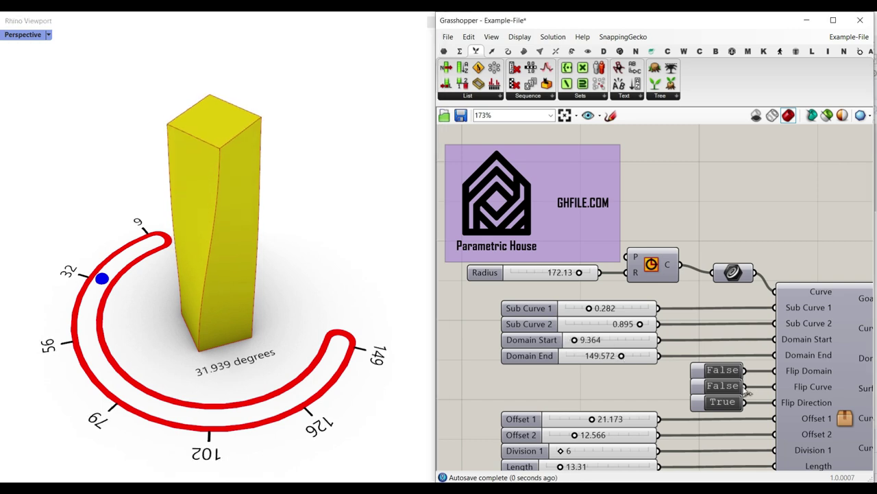
{"action": "double_click", "coordinate": [723, 371]}
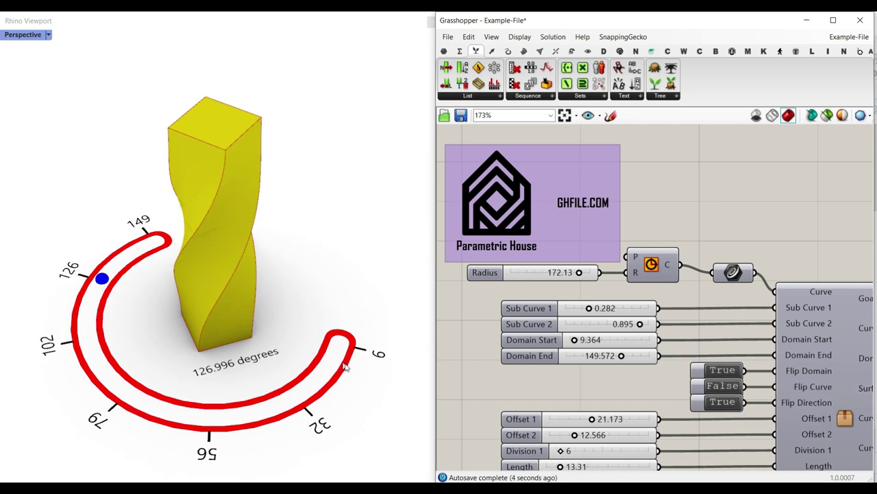
{"action": "left_click_drag", "start_coordinate": [103, 279], "coordinate": [368, 319]}
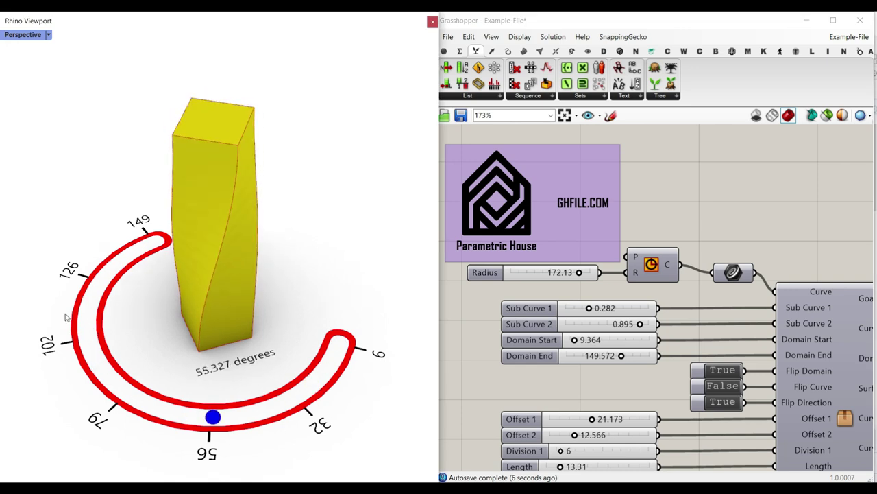
Try Flip Curve at True and Flip Direction at False, and restore both toggles.
{"action": "double_click", "coordinate": [721, 388]}
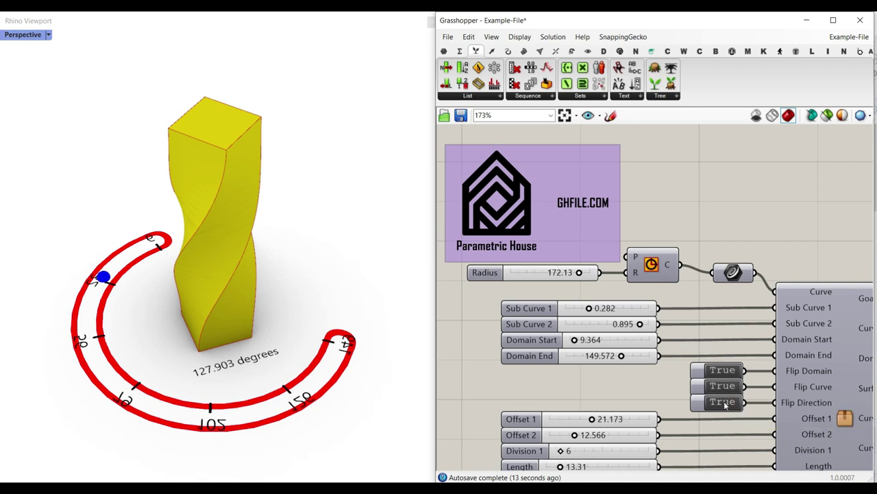
{"action": "double_click", "coordinate": [724, 402]}
{"action": "right_click_drag", "start_coordinate": [246, 309], "coordinate": [248, 334]}
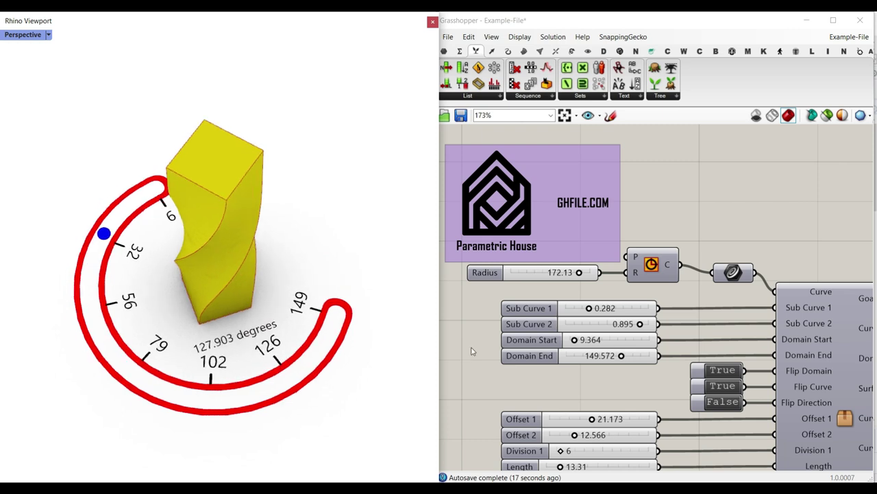
{"action": "double_click", "coordinate": [715, 403]}
{"action": "double_click", "coordinate": [722, 387]}
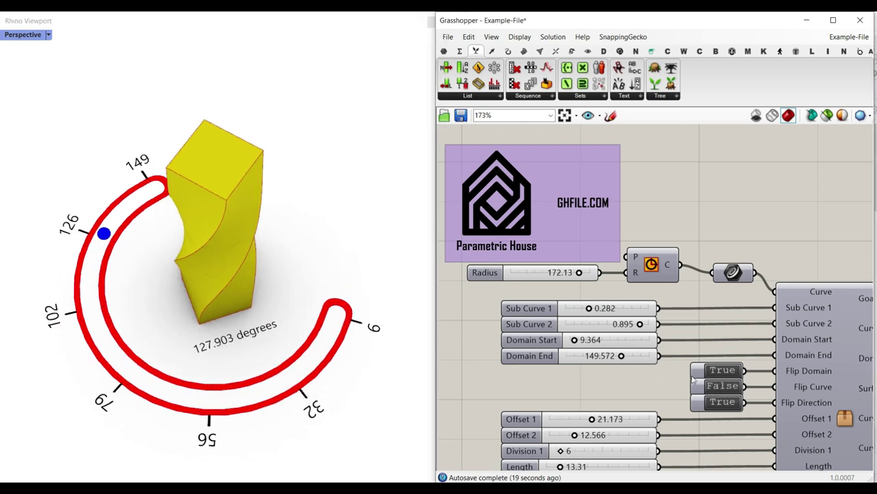
Set Sub Curve 1 to 0.000 to lengthen the slider arc.
{"action": "mouse_move", "coordinate": [317, 350]}
{"action": "right_mouse_down"}
{"action": "mouse_move", "coordinate": [290, 335]}
{"action": "mouse_move", "coordinate": [320, 347]}
{"action": "right_mouse_up"}
{"action": "left_click_drag", "start_coordinate": [589, 309], "coordinate": [564, 310]}
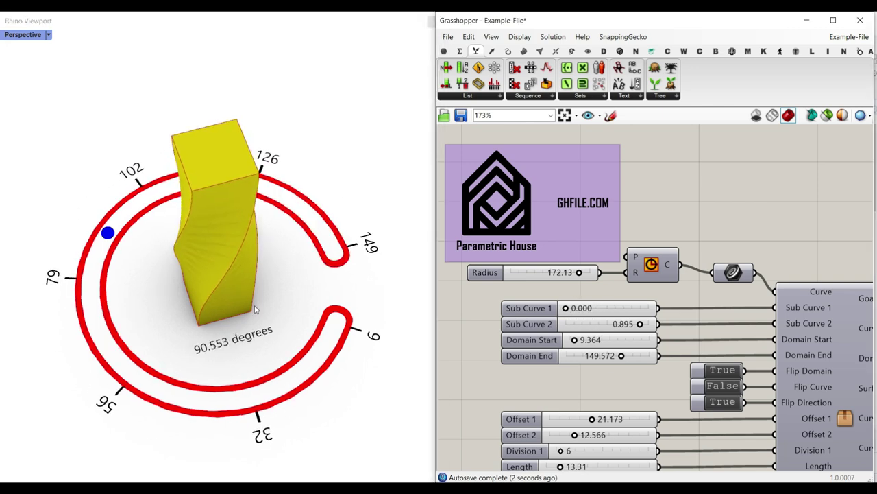
Turn the Circle component's preview on to see the base curve, and turn it off again.
{"action": "right_click", "coordinate": [653, 267]}
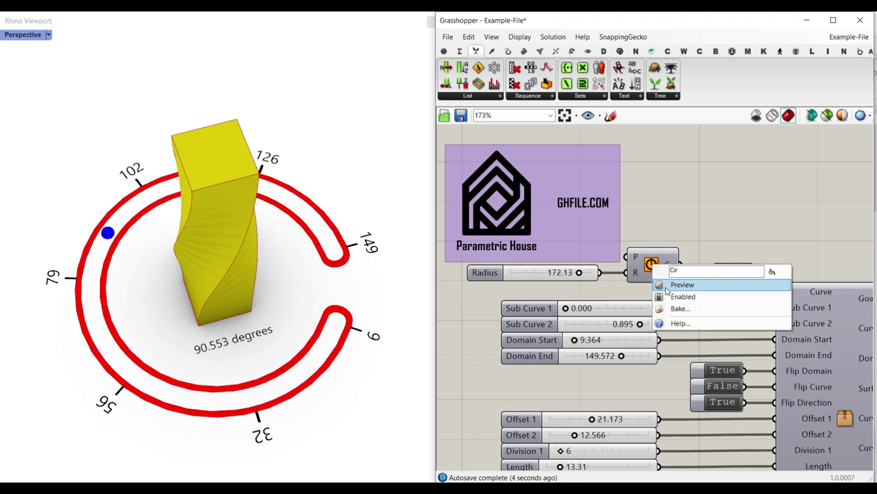
{"action": "left_click", "coordinate": [666, 281]}
{"action": "right_click", "coordinate": [652, 264]}
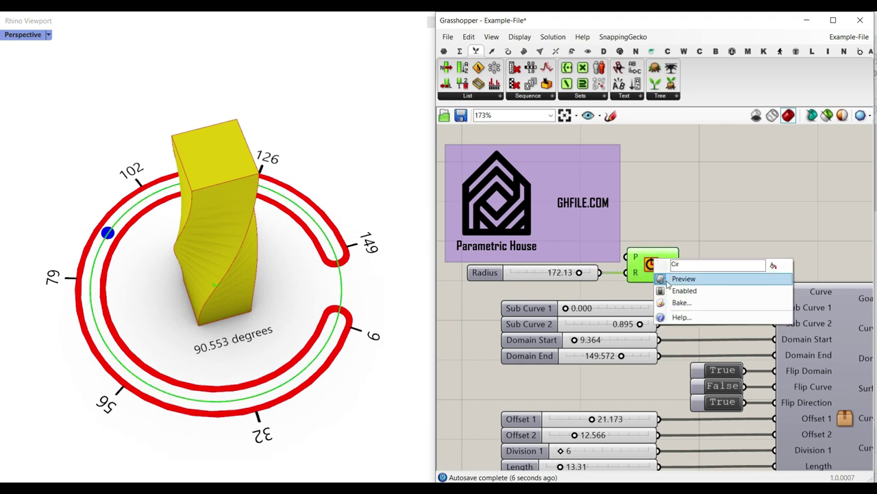
{"action": "left_click", "coordinate": [669, 279]}
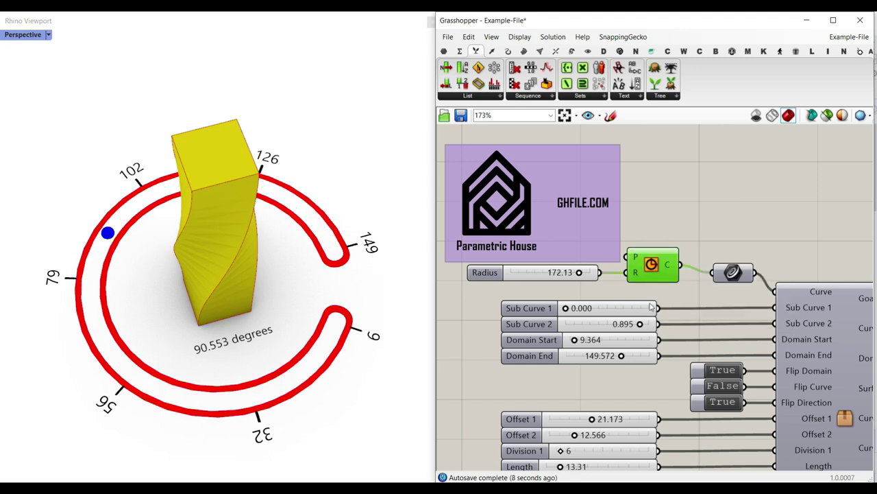
Set Offset 1 to 25.603, Offset 2 to 14.980, Division 1 to 19, Length to 27.70 and Gap to 25.34.
{"action": "scroll", "coordinate": [615, 380], "scroll_direction": "up", "scroll_amount": 4}
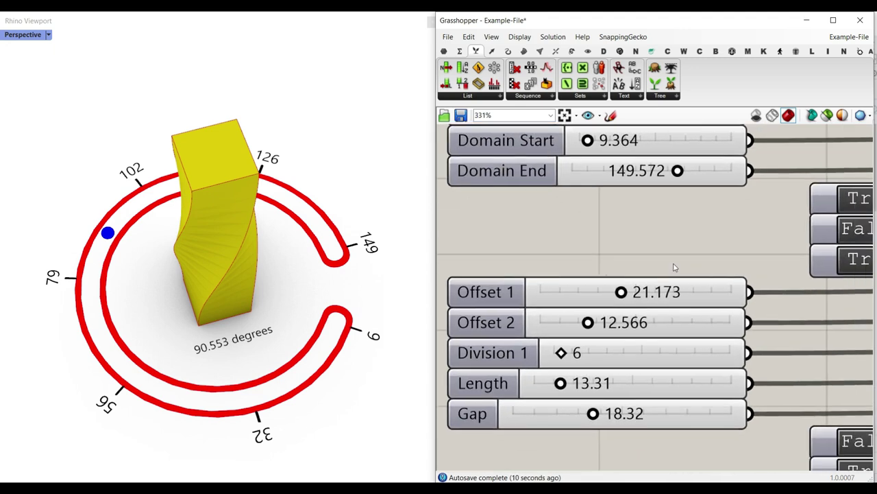
{"action": "left_click_drag", "start_coordinate": [623, 293], "coordinate": [643, 293]}
{"action": "left_click_drag", "start_coordinate": [590, 323], "coordinate": [601, 327]}
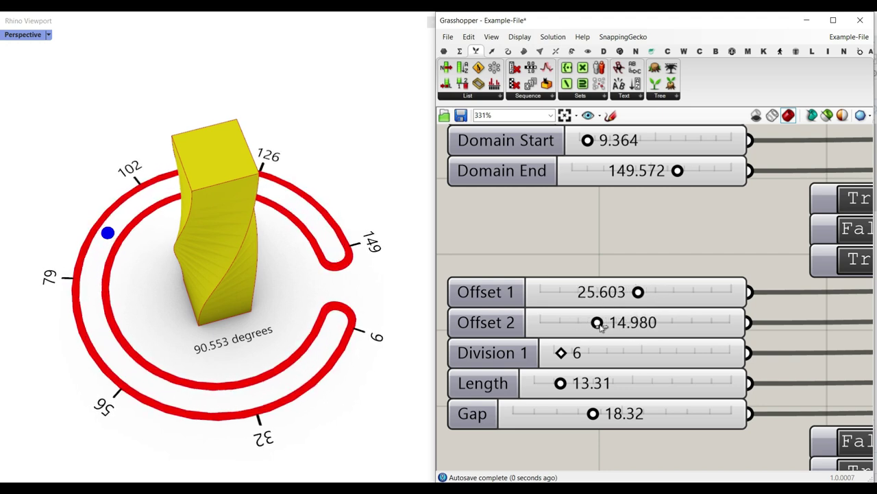
{"action": "left_click_drag", "start_coordinate": [560, 353], "coordinate": [584, 354]}
{"action": "right_click_drag", "start_coordinate": [605, 386], "coordinate": [599, 370]}
{"action": "left_click_drag", "start_coordinate": [557, 368], "coordinate": [594, 368]}
{"action": "left_click_drag", "start_coordinate": [595, 399], "coordinate": [640, 398]}
Set Flip Text 1 to True, and Flip Text 2 and Flip Text 3 to False, checking the label orientation.
{"action": "right_click_drag", "start_coordinate": [706, 385], "coordinate": [533, 290]}
{"action": "right_click_drag", "start_coordinate": [658, 343], "coordinate": [577, 304]}
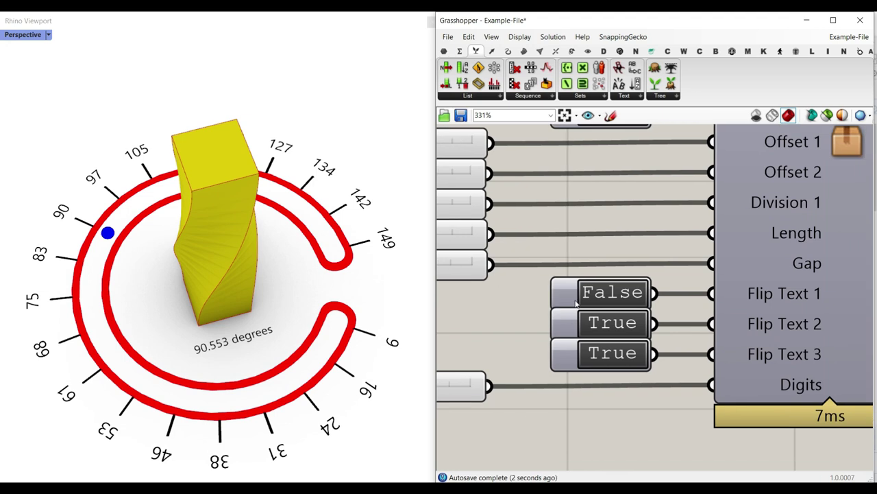
{"action": "double_click", "coordinate": [613, 292]}
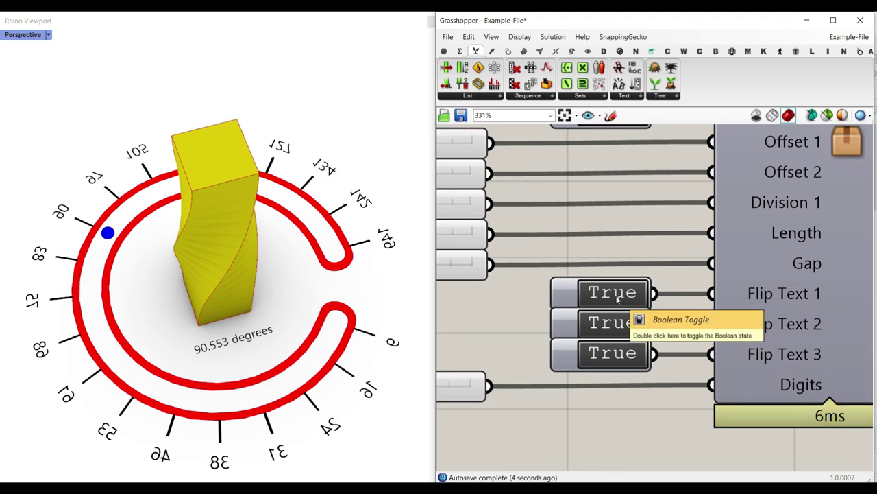
{"action": "right_click_drag", "start_coordinate": [318, 295], "coordinate": [248, 294]}
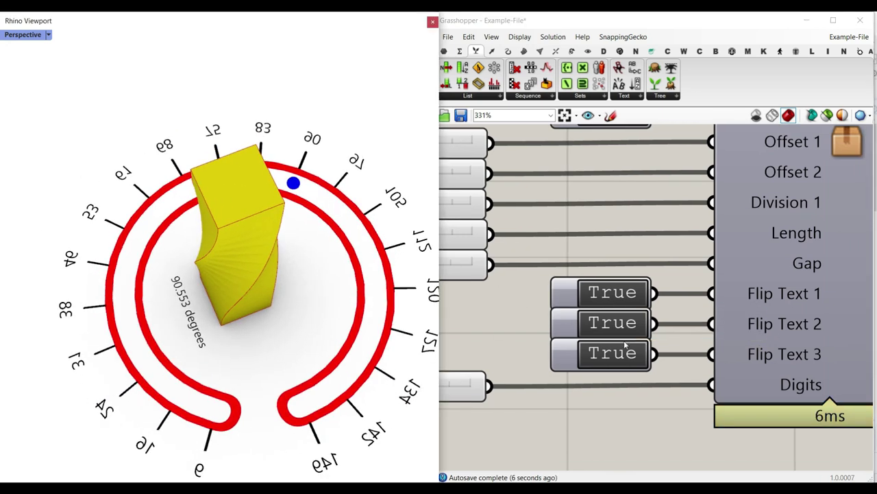
{"action": "double_click", "coordinate": [620, 327]}
{"action": "right_click_drag", "start_coordinate": [329, 348], "coordinate": [250, 389]}
{"action": "scroll", "coordinate": [250, 388], "scroll_direction": "up", "scroll_amount": 5}
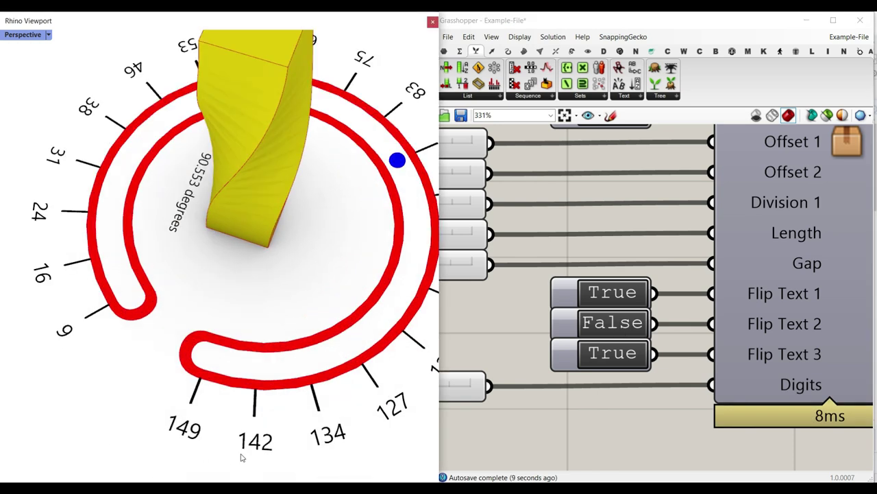
{"action": "double_click", "coordinate": [613, 353]}
{"action": "right_click_drag", "start_coordinate": [192, 370], "coordinate": [312, 354]}
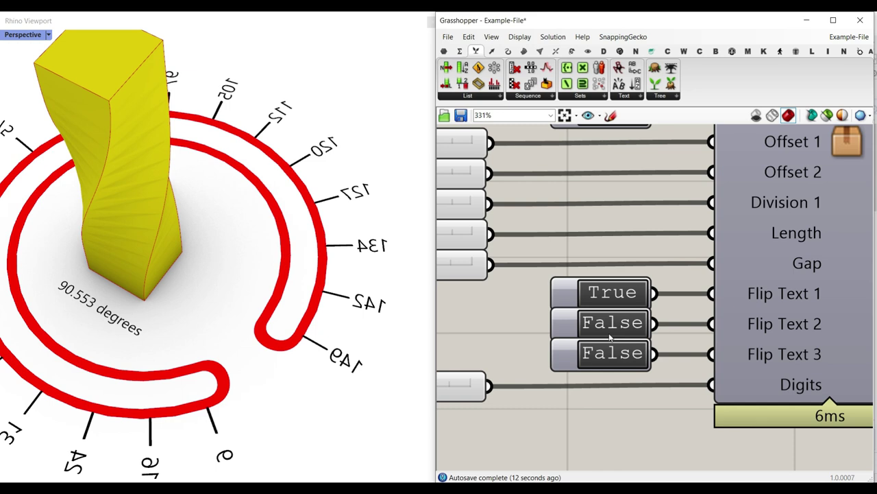
Switch Flip Text 1 back to False, and try Flip Text 2 at True before returning it to False.
{"action": "double_click", "coordinate": [629, 335]}
{"action": "double_click", "coordinate": [605, 296]}
{"action": "left_click", "coordinate": [610, 357]}
{"action": "double_click", "coordinate": [618, 333]}
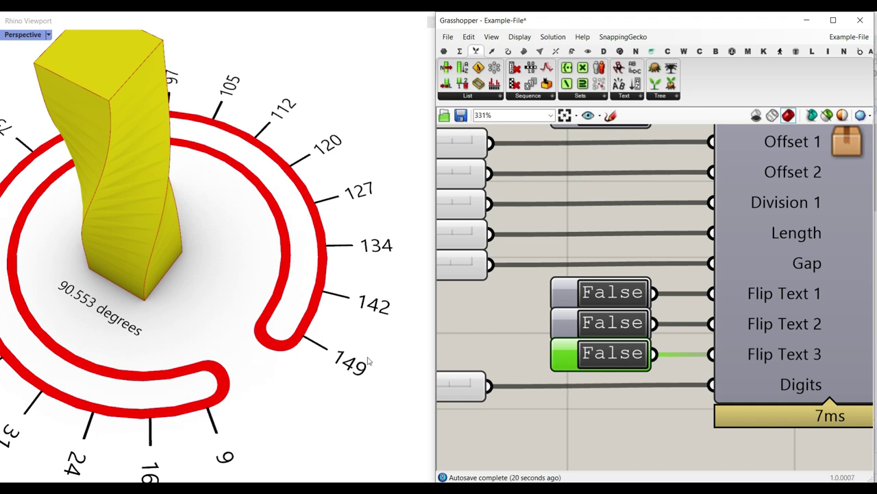
Set Flip Text 1 to True, Flip Text 2 to False and Flip Text 3 to True.
{"action": "double_click", "coordinate": [623, 362]}
{"action": "right_click_drag", "start_coordinate": [319, 377], "coordinate": [306, 234]}
{"action": "double_click", "coordinate": [624, 329]}
{"action": "right_click_drag", "start_coordinate": [296, 297], "coordinate": [211, 288]}
{"action": "double_click", "coordinate": [615, 302]}
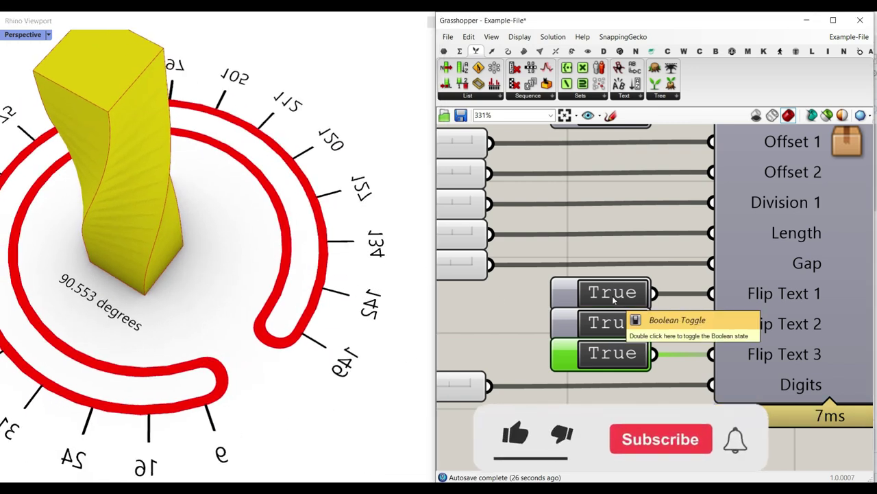
{"action": "double_click", "coordinate": [615, 322]}
{"action": "right_click_drag", "start_coordinate": [382, 374], "coordinate": [312, 339]}
{"action": "scroll", "coordinate": [295, 346], "scroll_direction": "down", "scroll_amount": 4}
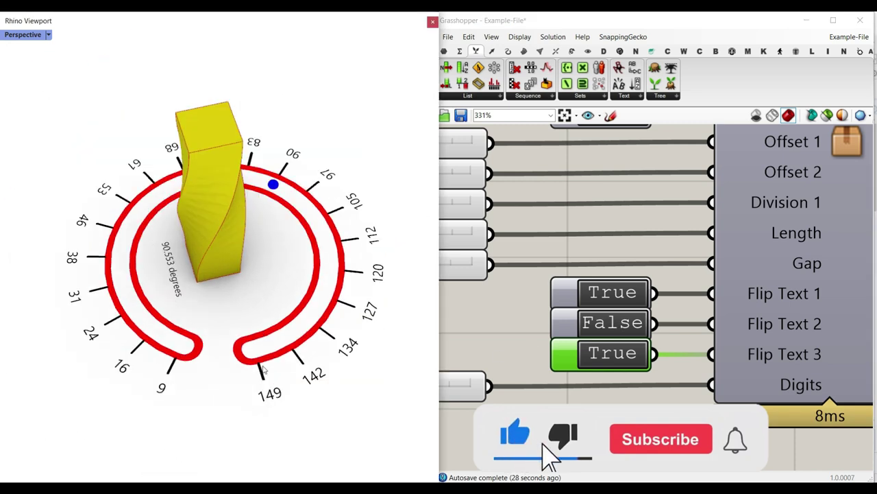
Set Flip Domain to False and view the numbering around the arc.
{"action": "scroll", "coordinate": [280, 381], "scroll_direction": "up", "scroll_amount": 5}
{"action": "scroll", "coordinate": [602, 273], "scroll_direction": "down", "scroll_amount": 2}
{"action": "right_click_drag", "start_coordinate": [602, 273], "coordinate": [561, 376]}
{"action": "scroll", "coordinate": [607, 207], "scroll_direction": "up", "scroll_amount": 2}
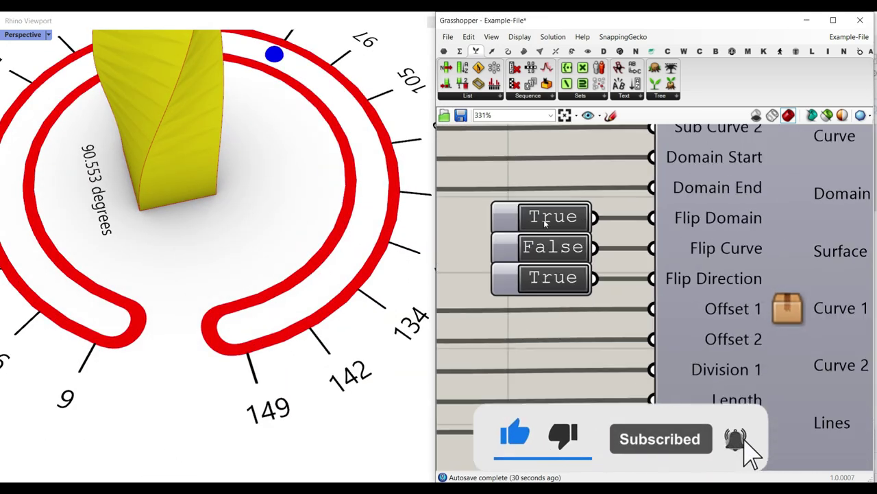
{"action": "double_click", "coordinate": [567, 227]}
{"action": "scroll", "coordinate": [288, 295], "scroll_direction": "down", "scroll_amount": 5}
{"action": "right_click_drag", "start_coordinate": [201, 344], "coordinate": [277, 344]}
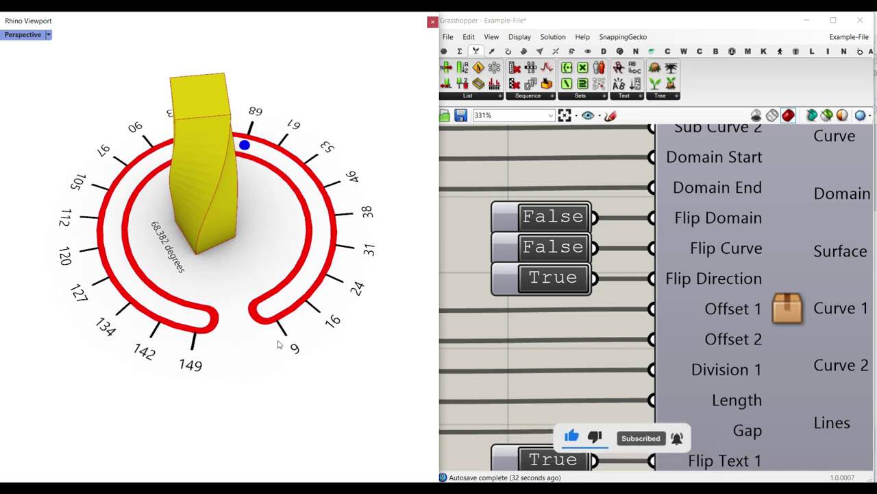
Set Domain Start to 0.000 and Domain End to 180.000.
{"action": "right_click_drag", "start_coordinate": [596, 276], "coordinate": [616, 321]}
{"action": "scroll", "coordinate": [777, 428], "scroll_direction": "down", "scroll_amount": 2}
{"action": "scroll", "coordinate": [552, 258], "scroll_direction": "up", "scroll_amount": 2}
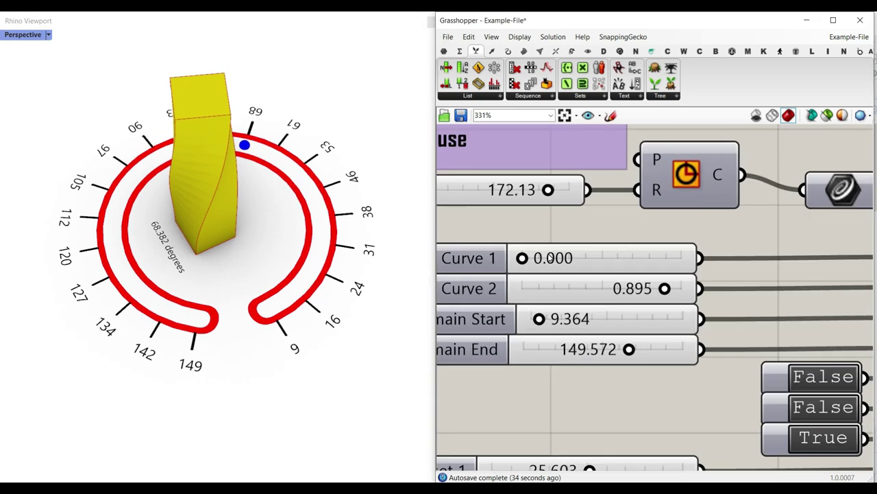
{"action": "left_click_drag", "start_coordinate": [540, 319], "coordinate": [530, 319]}
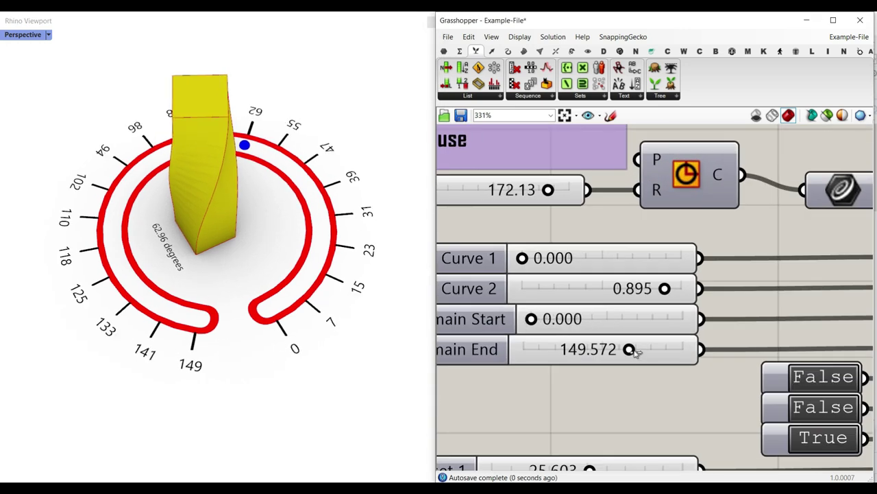
{"action": "left_click_drag", "start_coordinate": [629, 350], "coordinate": [733, 353]}
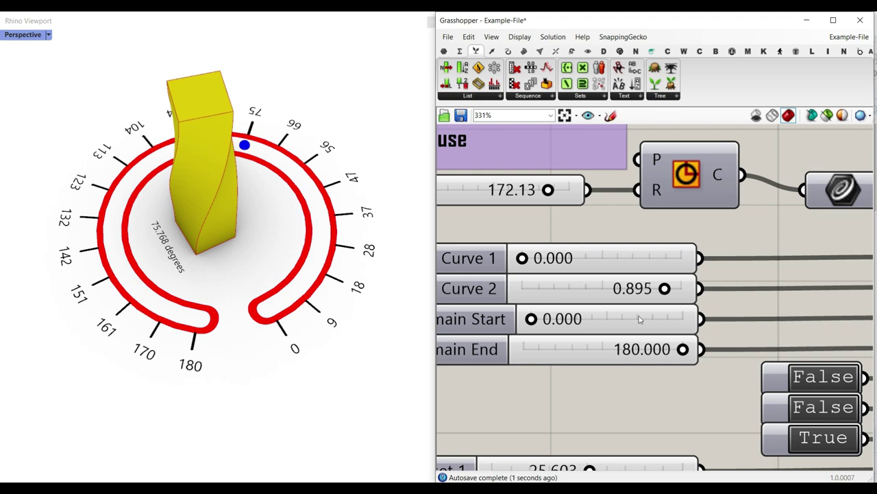
Try the Digits slider for the scale labels and return it to 0.
{"action": "scroll", "coordinate": [638, 320], "scroll_direction": "down", "scroll_amount": 3}
{"action": "scroll", "coordinate": [651, 396], "scroll_direction": "up", "scroll_amount": 2}
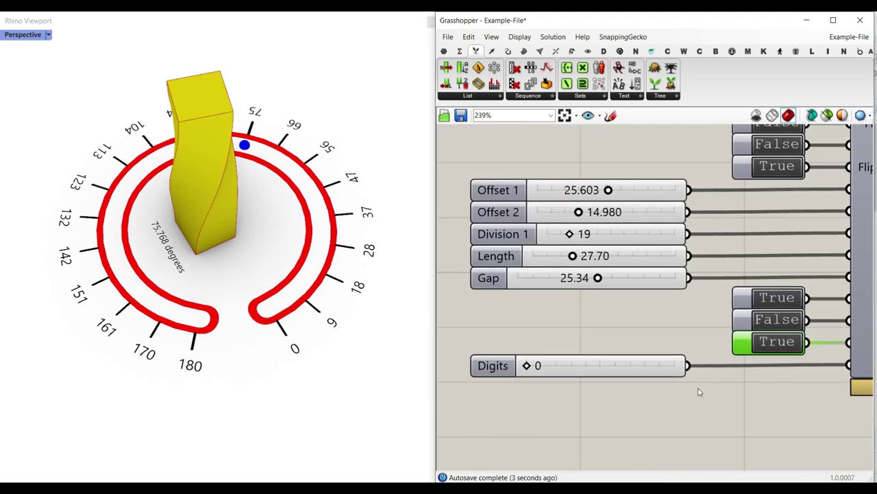
{"action": "scroll", "coordinate": [494, 377], "scroll_direction": "up", "scroll_amount": 1}
{"action": "scroll", "coordinate": [311, 343], "scroll_direction": "up", "scroll_amount": 2}
{"action": "left_click_drag", "start_coordinate": [555, 370], "coordinate": [532, 373]}
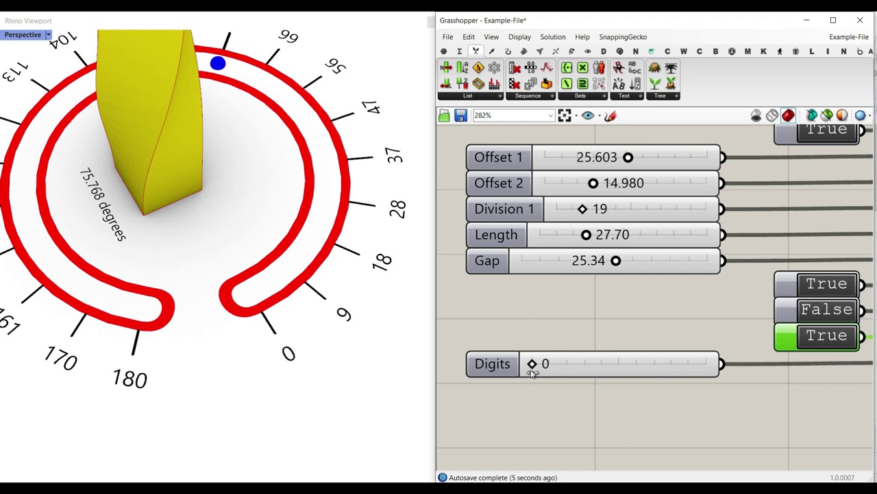
Reset the Kangaroo solver and move the blue handle along the arc to about 145 degrees.
{"action": "scroll", "coordinate": [532, 372], "scroll_direction": "down", "scroll_amount": 6}
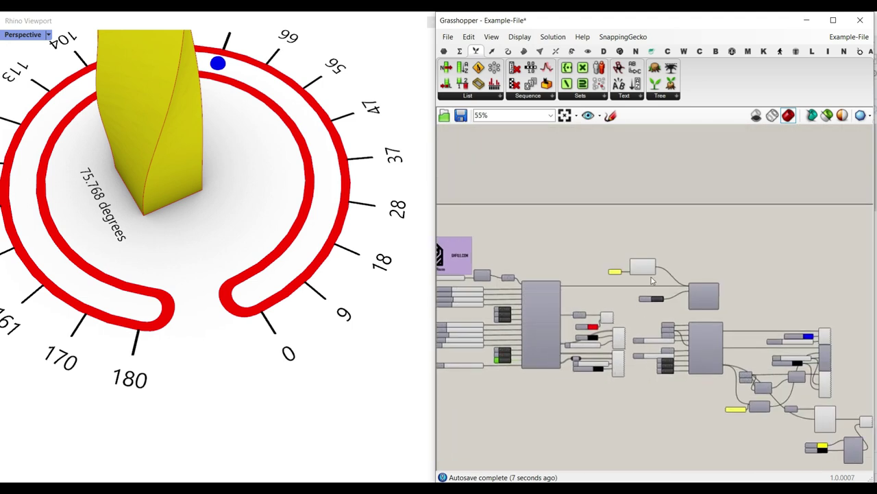
{"action": "scroll", "coordinate": [652, 280], "scroll_direction": "up", "scroll_amount": 4}
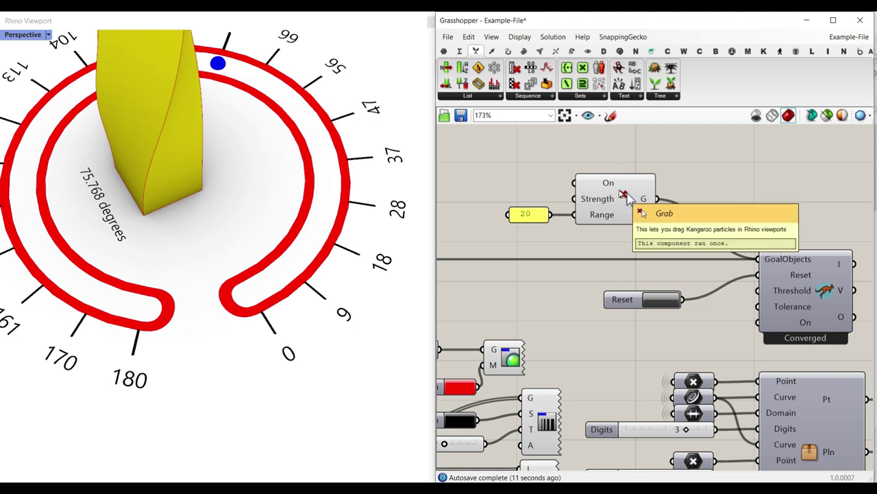
{"action": "left_click", "coordinate": [651, 299]}
{"action": "scroll", "coordinate": [284, 322], "scroll_direction": "down", "scroll_amount": 3}
{"action": "right_click_drag", "start_coordinate": [288, 321], "coordinate": [276, 295]}
{"action": "left_click_drag", "start_coordinate": [263, 266], "coordinate": [209, 329]}
{"action": "scroll", "coordinate": [538, 225], "scroll_direction": "up", "scroll_amount": 3}
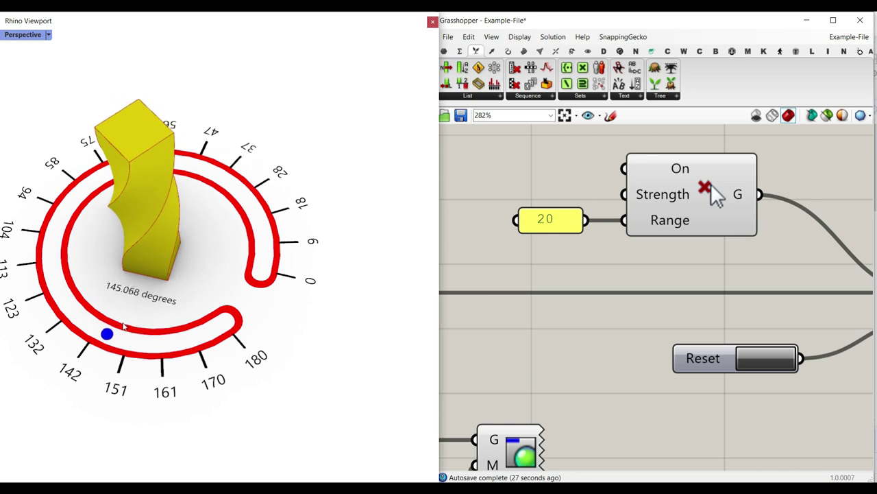
Place a Curve parameter beside the first cluster and connect the cluster's Curve output to it.
{"action": "mouse_move", "coordinate": [232, 332]}
{"action": "right_mouse_down", "text": "shift"}
{"action": "mouse_move", "coordinate": [208, 327]}
{"action": "mouse_move", "coordinate": [231, 334]}
{"action": "right_mouse_up", "text": "shift"}
{"action": "right_click_drag", "start_coordinate": [717, 276], "coordinate": [624, 243]}
{"action": "scroll", "coordinate": [625, 243], "scroll_direction": "down", "scroll_amount": 3}
{"action": "right_click_drag", "start_coordinate": [611, 319], "coordinate": [689, 237]}
{"action": "right_click_drag", "start_coordinate": [493, 263], "coordinate": [546, 254]}
{"action": "scroll", "coordinate": [548, 252], "scroll_direction": "up", "scroll_amount": 2}
{"action": "right_click_drag", "start_coordinate": [550, 222], "coordinate": [581, 247]}
{"action": "left_click", "coordinate": [443, 52]}
{"action": "left_click", "coordinate": [483, 87]}
{"action": "left_click", "coordinate": [616, 217]}
{"action": "left_click_drag", "start_coordinate": [596, 216], "coordinate": [635, 209]}
{"action": "right_click_drag", "start_coordinate": [289, 297], "coordinate": [309, 290]}
{"action": "scroll", "coordinate": [309, 291], "scroll_direction": "up", "scroll_amount": 3}
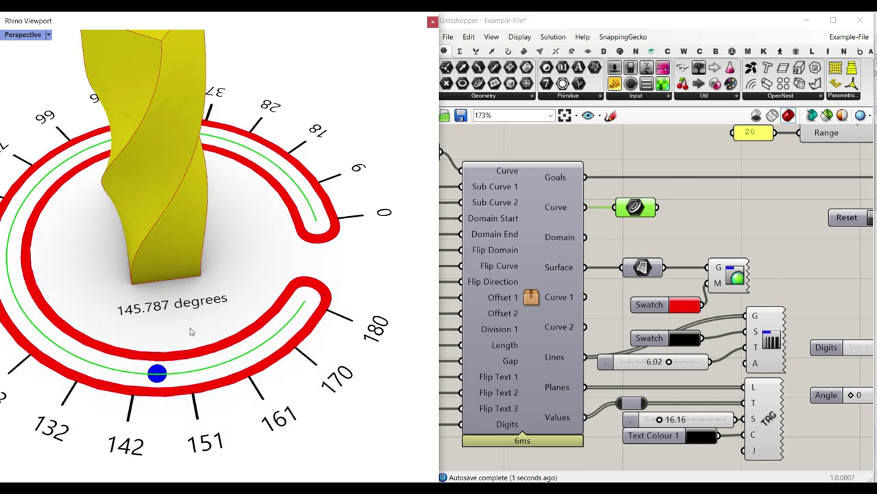
Connect a panel to the cluster's Domain output to inspect it, and delete the panel.
{"action": "left_click", "coordinate": [615, 84]}
{"action": "left_click", "coordinate": [695, 221]}
{"action": "mouse_move", "coordinate": [582, 238]}
{"action": "left_mouse_down"}
{"action": "mouse_move", "coordinate": [637, 223]}
{"action": "mouse_move", "coordinate": [687, 244]}
{"action": "left_mouse_up"}
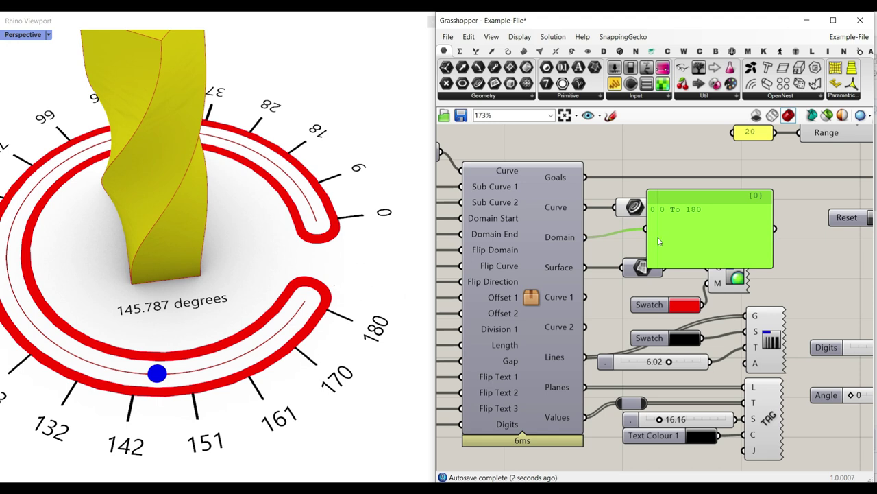
{"action": "key", "text": "Delete"}
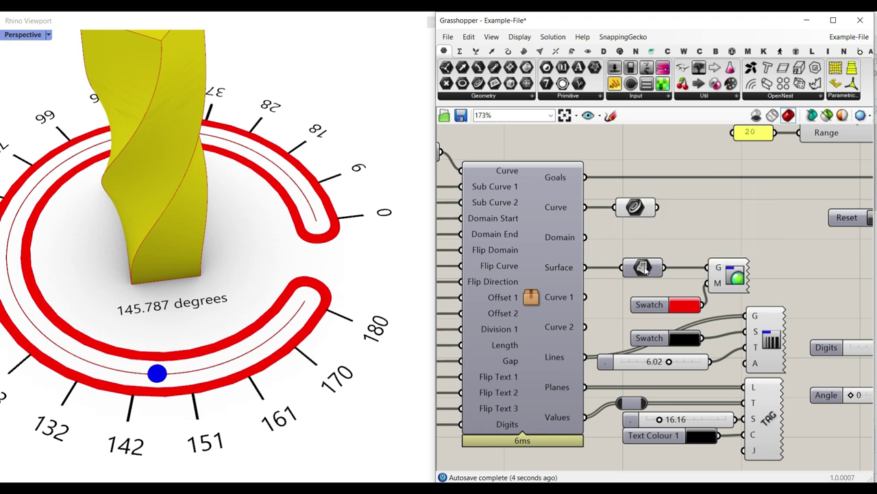
Bake the surface from the cluster's Surface output with default attributes and move the baked copy off the arc.
{"action": "right_click", "coordinate": [643, 268]}
{"action": "left_click", "coordinate": [654, 300]}
{"action": "key", "text": "Return"}
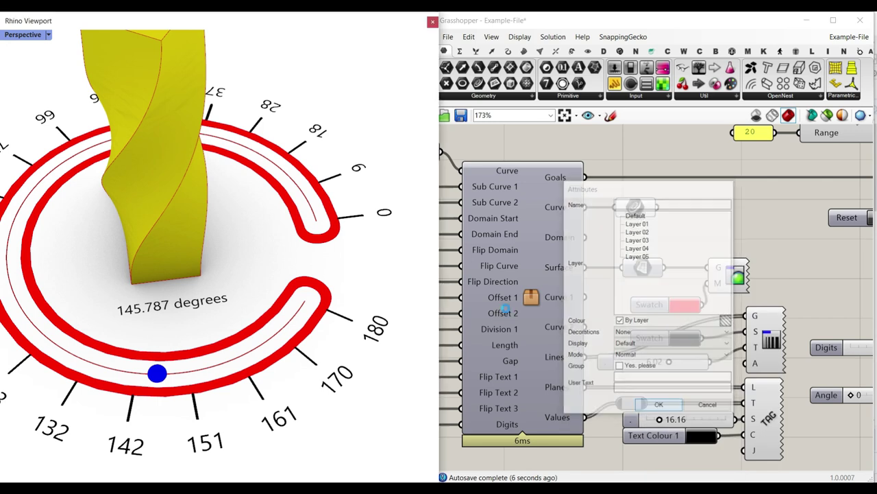
{"action": "scroll", "coordinate": [358, 276], "scroll_direction": "down", "scroll_amount": 6}
{"action": "right_click_drag", "start_coordinate": [356, 277], "coordinate": [347, 279]}
{"action": "left_click_drag", "start_coordinate": [335, 253], "coordinate": [246, 292]}
Switch the Perspective viewport to Shaded display and delete the baked surface.
{"action": "left_click", "coordinate": [10, 34]}
{"action": "left_click", "coordinate": [38, 82]}
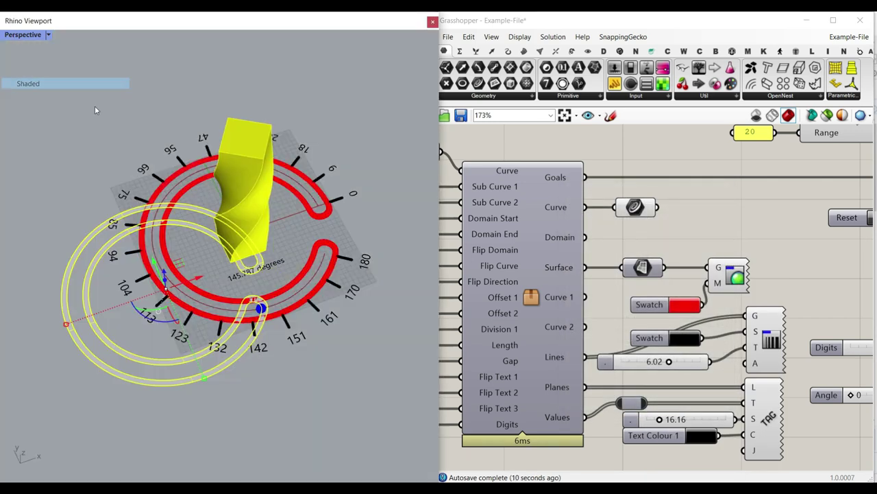
{"action": "left_click", "coordinate": [251, 340]}
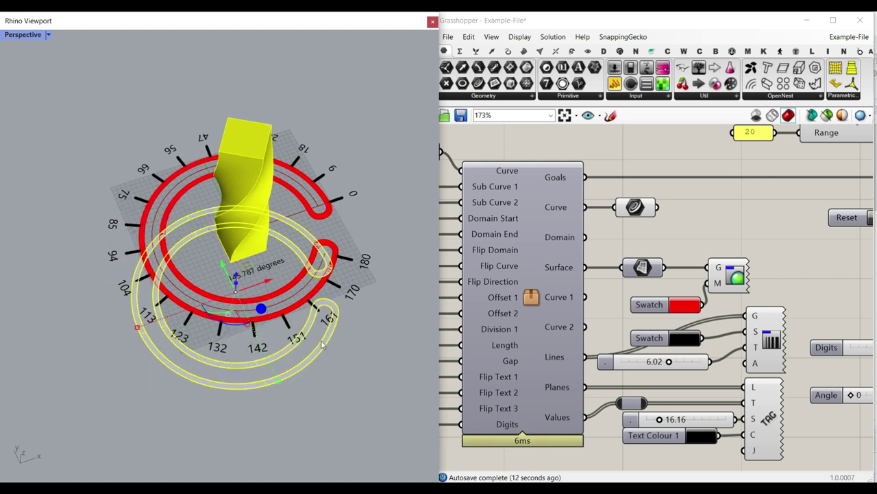
{"action": "key", "text": "Delete"}
{"action": "scroll", "coordinate": [301, 251], "scroll_direction": "up", "scroll_amount": 4}
Turn off the existing Curve parameter's preview, and connect a new Curve parameter to the cluster's Curve 1 and Curve 2 outputs in turn.
{"action": "right_click", "coordinate": [647, 211]}
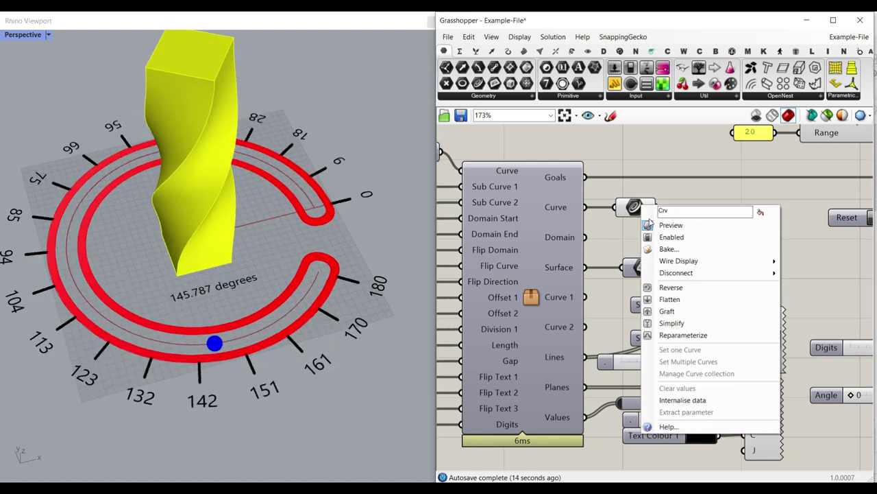
{"action": "left_click", "coordinate": [659, 223]}
{"action": "left_click", "coordinate": [479, 84]}
{"action": "scroll", "coordinate": [635, 266], "scroll_direction": "up", "scroll_amount": 2}
{"action": "left_click", "coordinate": [615, 297]}
{"action": "left_click_drag", "start_coordinate": [567, 310], "coordinate": [624, 309]}
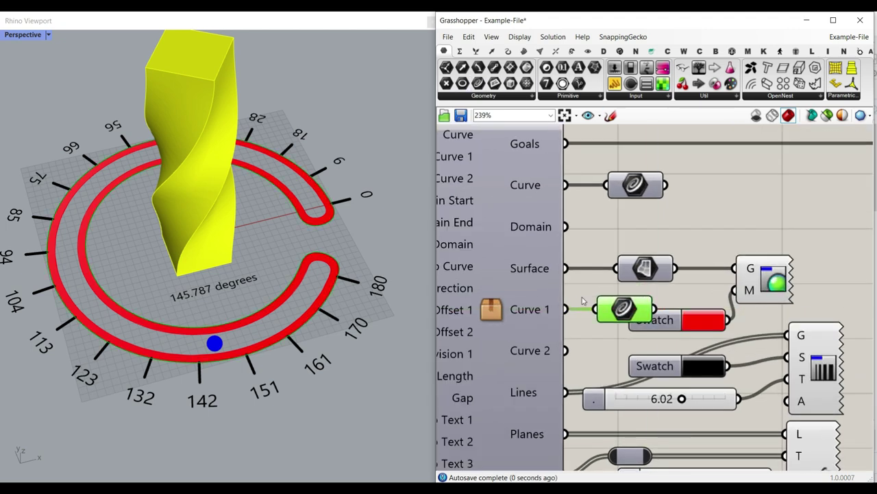
{"action": "scroll", "coordinate": [369, 225], "scroll_direction": "up", "scroll_amount": 6}
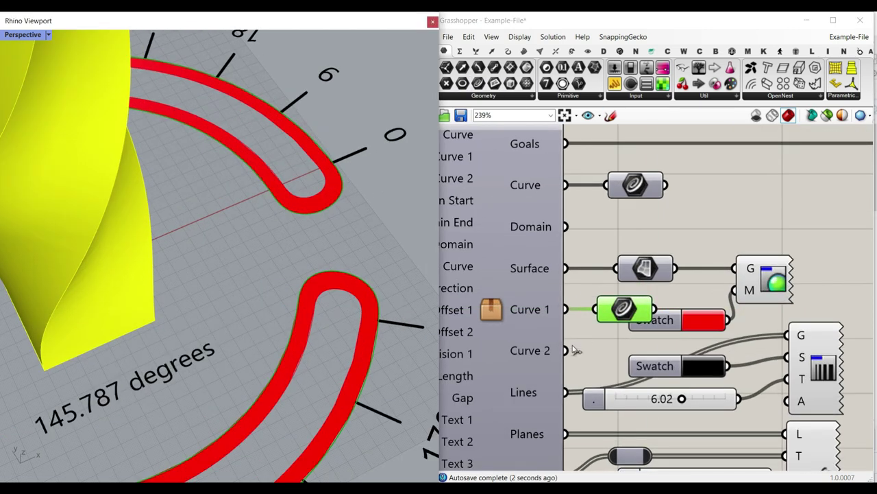
{"action": "left_click_drag", "start_coordinate": [574, 350], "coordinate": [566, 350]}
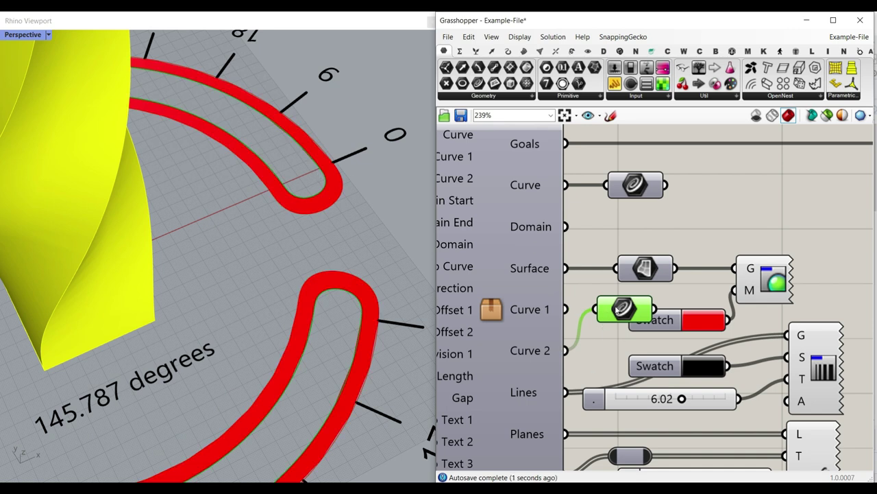
Open the cluster, examine its group of curve offset components, and return to the main definition.
{"action": "double_click", "coordinate": [489, 310]}
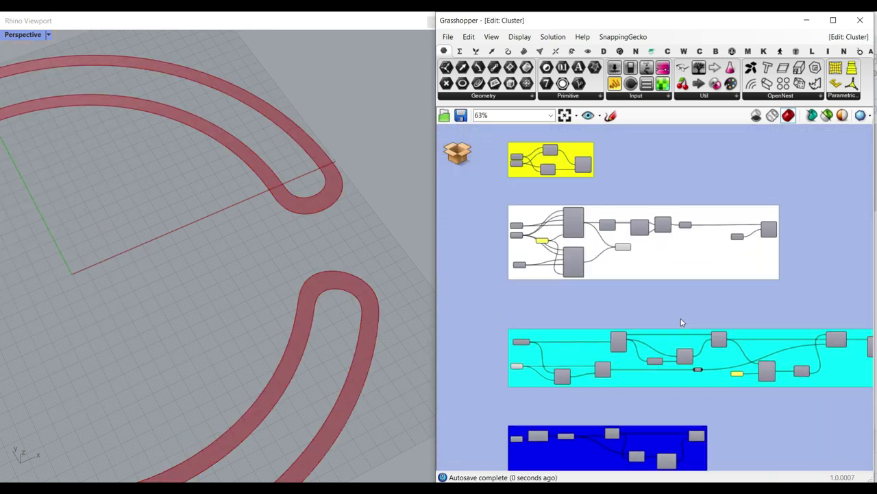
{"action": "scroll", "coordinate": [682, 322], "scroll_direction": "up", "scroll_amount": 5}
{"action": "right_click_drag", "start_coordinate": [648, 345], "coordinate": [799, 353]}
{"action": "scroll", "coordinate": [788, 351], "scroll_direction": "down", "scroll_amount": 2}
{"action": "right_click_drag", "start_coordinate": [661, 261], "coordinate": [636, 330]}
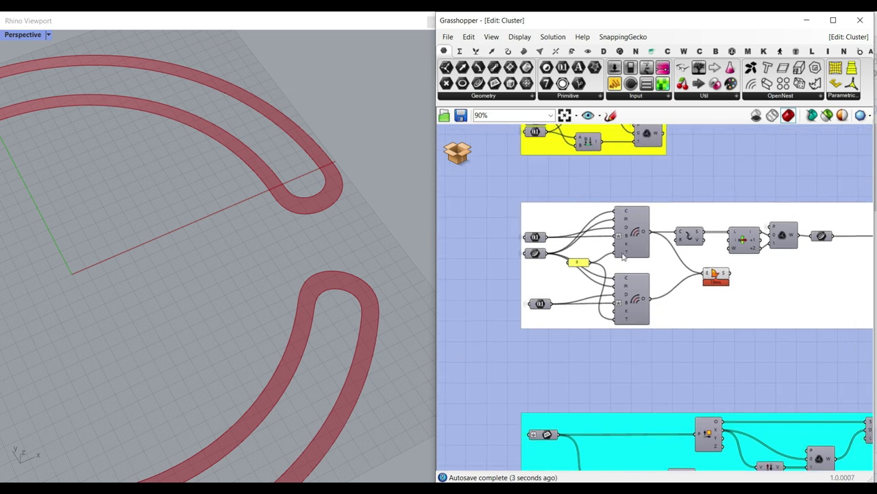
{"action": "left_click", "coordinate": [458, 151]}
{"action": "left_click", "coordinate": [473, 151]}
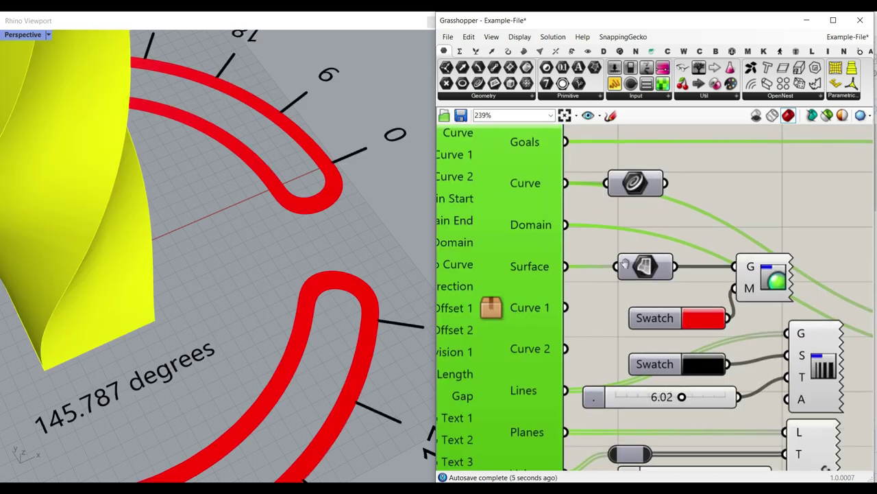
Enable the Parachute canvas widget.
{"action": "left_click", "coordinate": [519, 36]}
{"action": "mouse_move", "coordinate": [593, 263]}
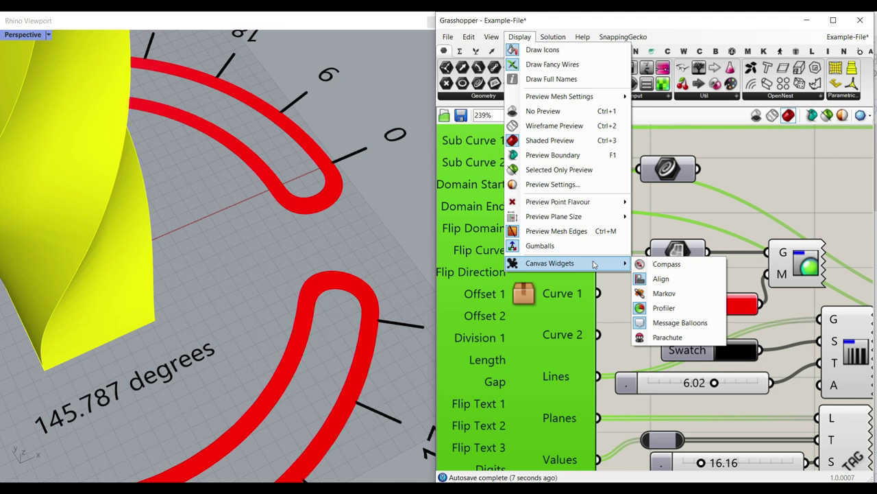
{"action": "left_click", "coordinate": [664, 338]}
{"action": "right_click_drag", "start_coordinate": [636, 295], "coordinate": [652, 237]}
{"action": "scroll", "coordinate": [652, 237], "scroll_direction": "down", "scroll_amount": 4}
{"action": "scroll", "coordinate": [627, 271], "scroll_direction": "up", "scroll_amount": 6}
{"action": "right_click_drag", "start_coordinate": [620, 262], "coordinate": [570, 244]}
Connect a Curve parameter to the cluster's Lines output to inspect the tick lines, and delete the parameter.
{"action": "left_click", "coordinate": [479, 84]}
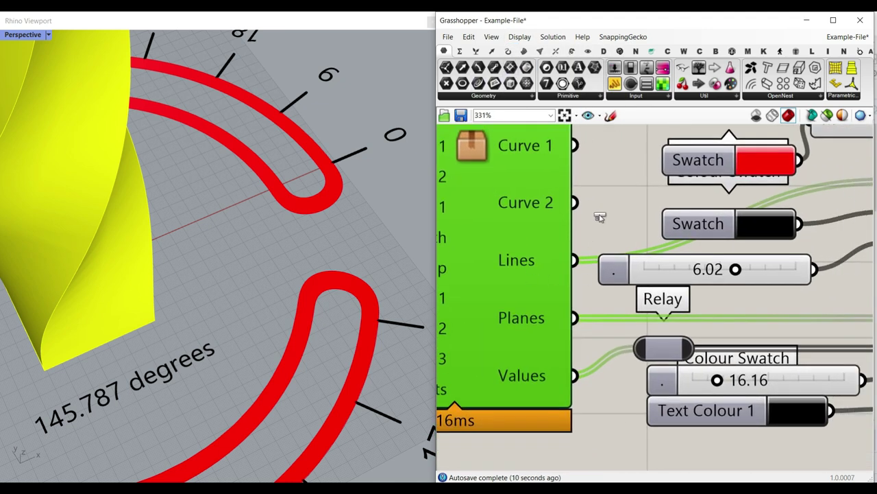
{"action": "left_click", "coordinate": [634, 217]}
{"action": "left_click_drag", "start_coordinate": [575, 261], "coordinate": [634, 226]}
{"action": "right_click_drag", "start_coordinate": [309, 213], "coordinate": [357, 199]}
{"action": "scroll", "coordinate": [279, 230], "scroll_direction": "up", "scroll_amount": 4}
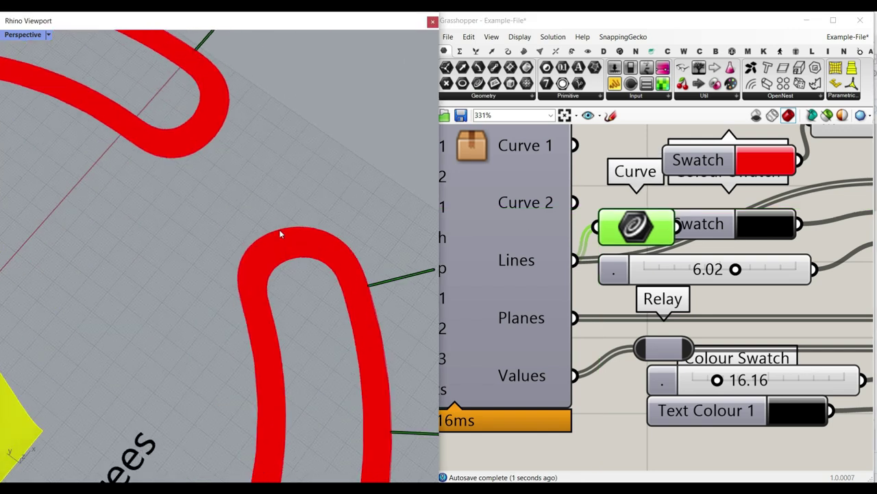
{"action": "scroll", "coordinate": [282, 232], "scroll_direction": "down", "scroll_amount": 3}
{"action": "scroll", "coordinate": [283, 233], "scroll_direction": "up", "scroll_amount": 2}
{"action": "left_click", "coordinate": [617, 233]}
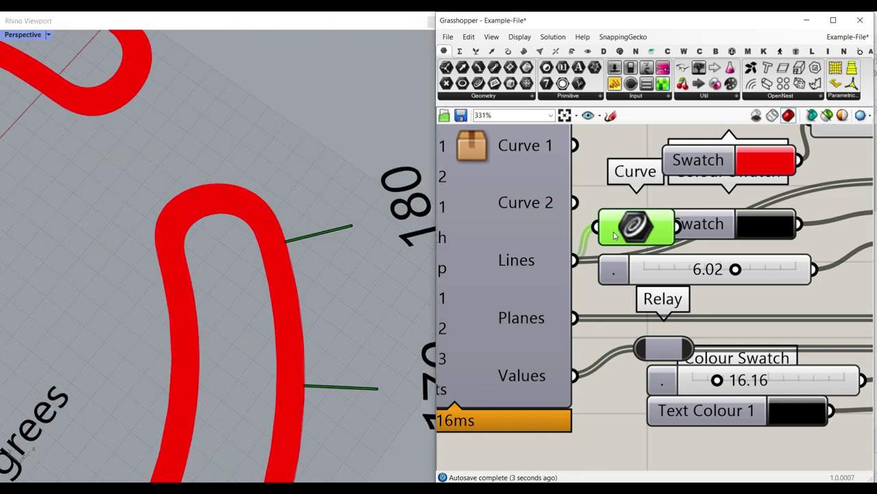
{"action": "key", "text": "Delete"}
Reposition the Custom Preview Lineweights component slightly lower and locate it among the Display components in the component library.
{"action": "scroll", "coordinate": [612, 237], "scroll_direction": "down", "scroll_amount": 5}
{"action": "right_click_drag", "start_coordinate": [754, 248], "coordinate": [688, 251]}
{"action": "scroll", "coordinate": [688, 251], "scroll_direction": "up", "scroll_amount": 3}
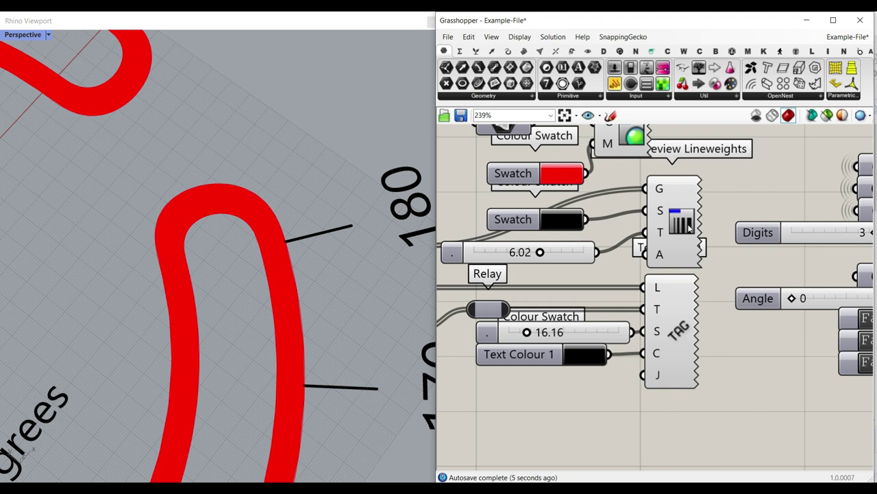
{"action": "left_click_drag", "start_coordinate": [692, 217], "coordinate": [697, 218]}
{"action": "left_click", "coordinate": [796, 52]}
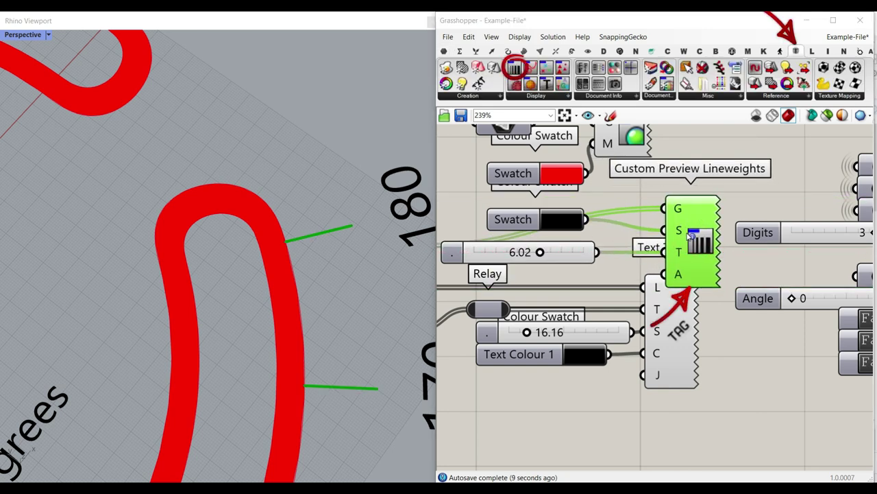
{"action": "left_click", "coordinate": [535, 100]}
{"action": "left_click", "coordinate": [760, 172]}
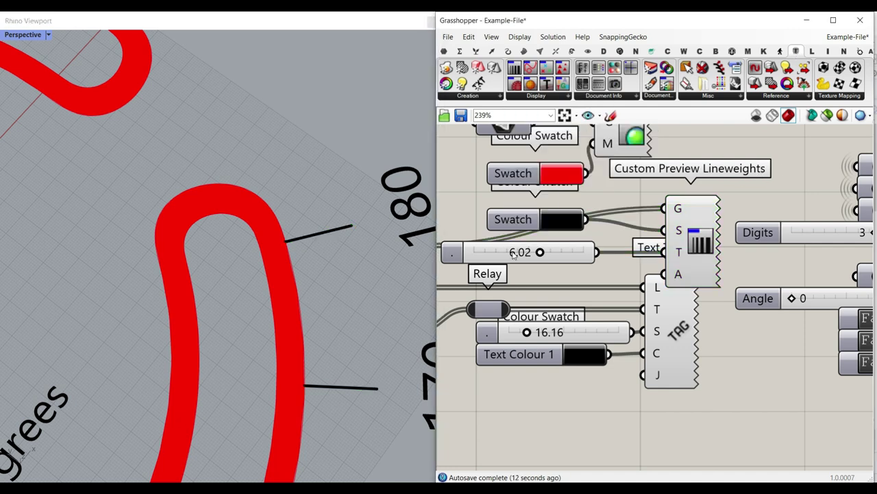
Set the tick line thickness to 8.53 and open the colour picker of the ticks' black swatch.
{"action": "left_click_drag", "start_coordinate": [540, 254], "coordinate": [562, 253]}
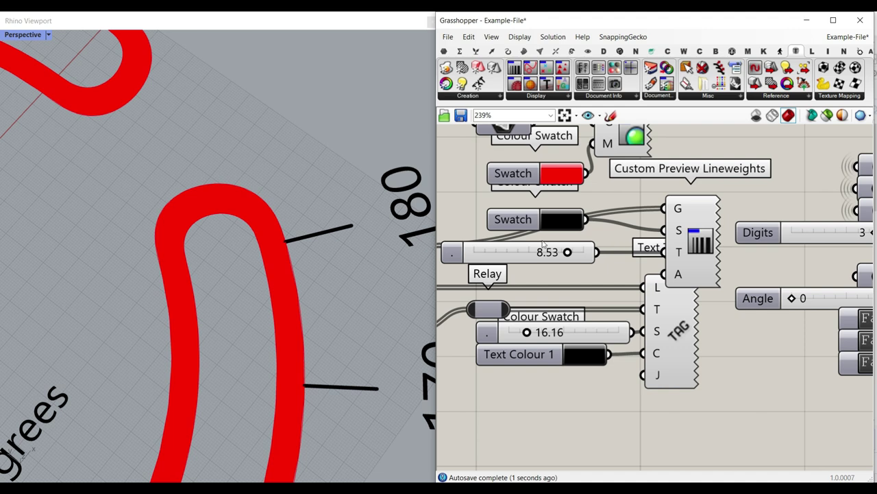
{"action": "left_click", "coordinate": [552, 222]}
{"action": "mouse_move", "coordinate": [609, 277]}
{"action": "left_mouse_down"}
{"action": "mouse_move", "coordinate": [582, 277]}
{"action": "mouse_move", "coordinate": [621, 272]}
{"action": "mouse_move", "coordinate": [558, 249]}
{"action": "mouse_move", "coordinate": [558, 369]}
{"action": "left_mouse_up"}
{"action": "left_click", "coordinate": [687, 190]}
Place a Plane parameter below the text colour swatch and connect the cluster's Planes output to it.
{"action": "scroll", "coordinate": [672, 198], "scroll_direction": "down", "scroll_amount": 3}
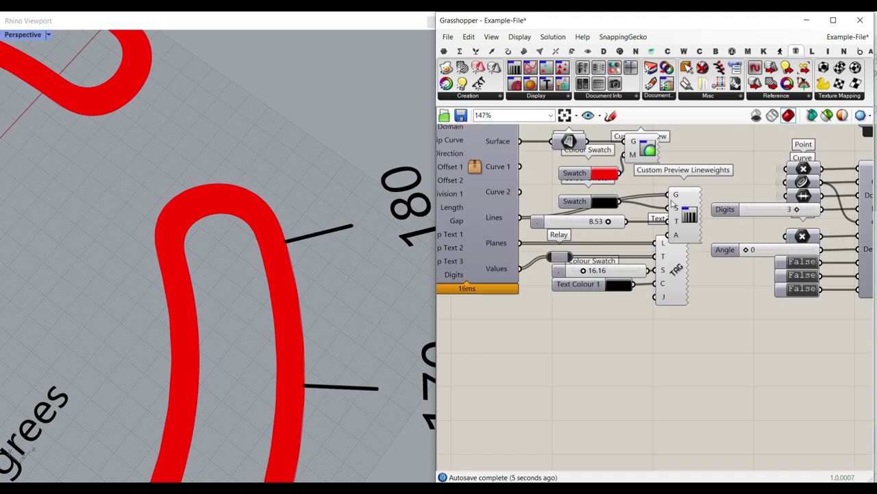
{"action": "right_click_drag", "start_coordinate": [528, 268], "coordinate": [616, 299]}
{"action": "scroll", "coordinate": [615, 299], "scroll_direction": "up", "scroll_amount": 4}
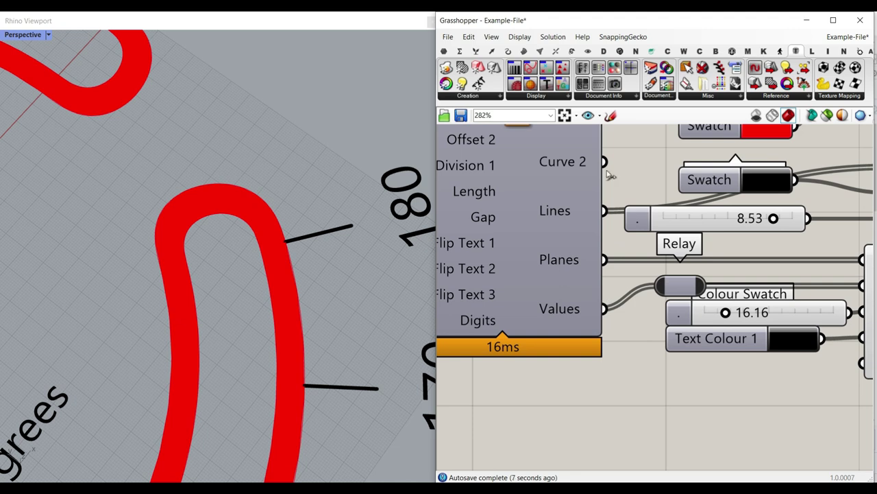
{"action": "left_click", "coordinate": [445, 51]}
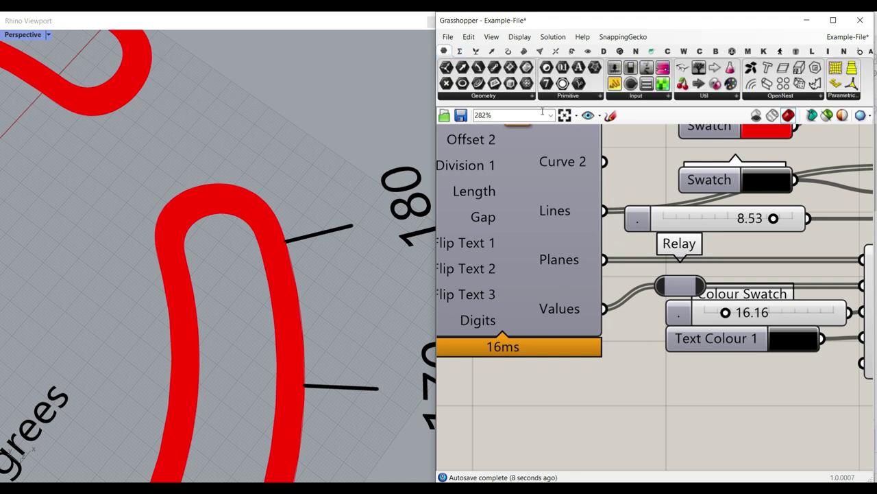
{"action": "left_click", "coordinate": [689, 395]}
{"action": "left_click_drag", "start_coordinate": [605, 260], "coordinate": [653, 394]}
{"action": "left_click", "coordinate": [687, 395]}
{"action": "scroll", "coordinate": [283, 273], "scroll_direction": "down", "scroll_amount": 8}
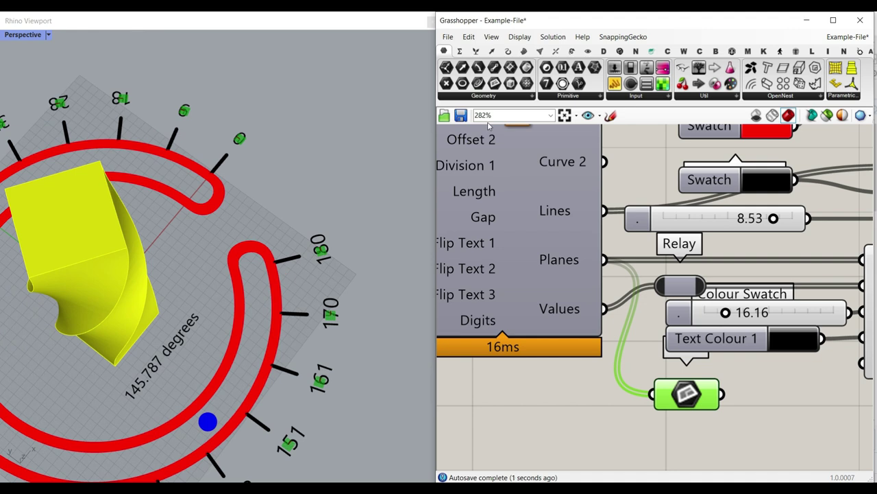
Increase the preview plane size to inspect the label planes around the arc, and delete the Plane parameter.
{"action": "left_click", "coordinate": [520, 36]}
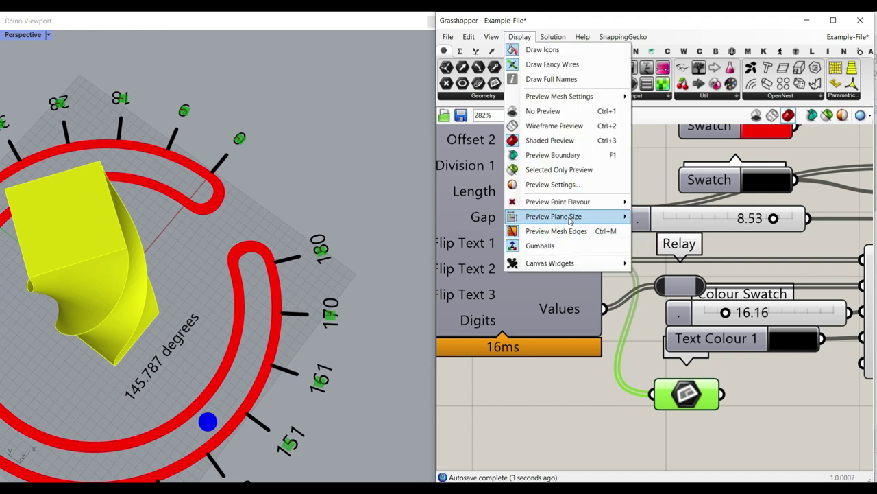
{"action": "mouse_move", "coordinate": [570, 219]}
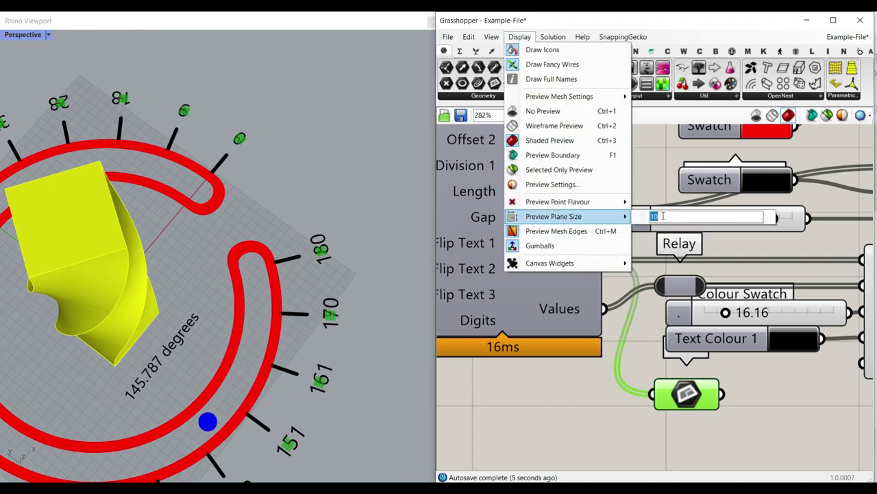
{"action": "left_click", "coordinate": [570, 394]}
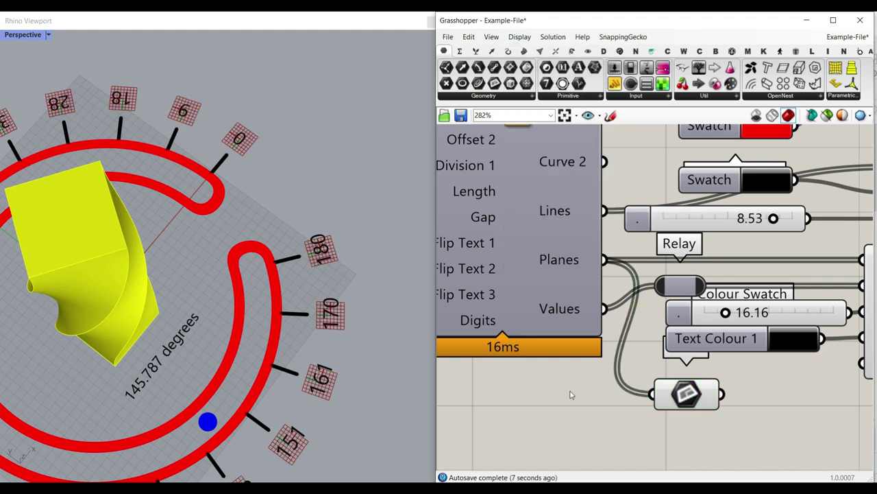
{"action": "right_click_drag", "start_coordinate": [310, 374], "coordinate": [388, 295]}
{"action": "scroll", "coordinate": [381, 308], "scroll_direction": "down", "scroll_amount": 7}
{"action": "right_click_drag", "start_coordinate": [374, 344], "coordinate": [363, 377]}
{"action": "scroll", "coordinate": [185, 429], "scroll_direction": "up", "scroll_amount": 5}
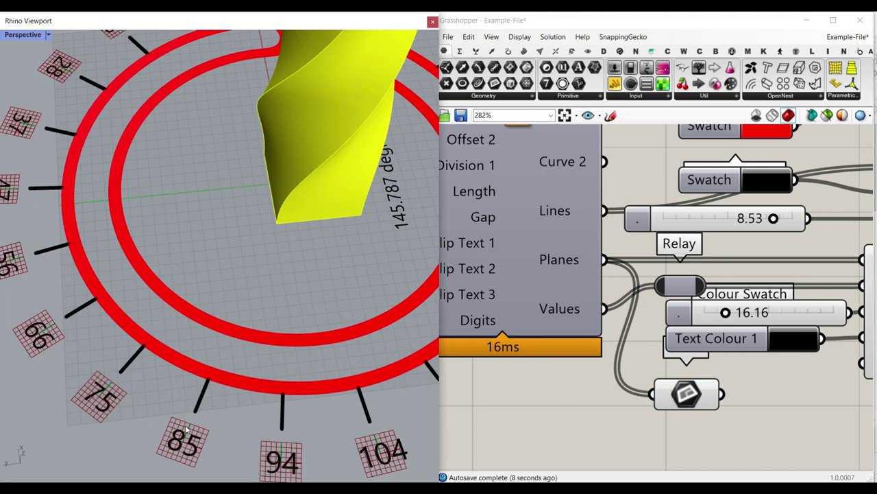
{"action": "right_click_drag", "start_coordinate": [612, 337], "coordinate": [558, 312]}
{"action": "left_click", "coordinate": [642, 375]}
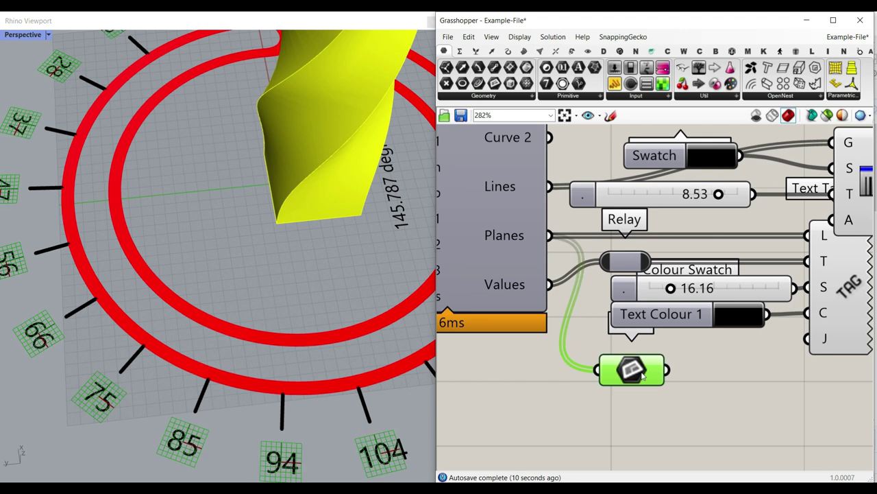
{"action": "key", "text": "Delete"}
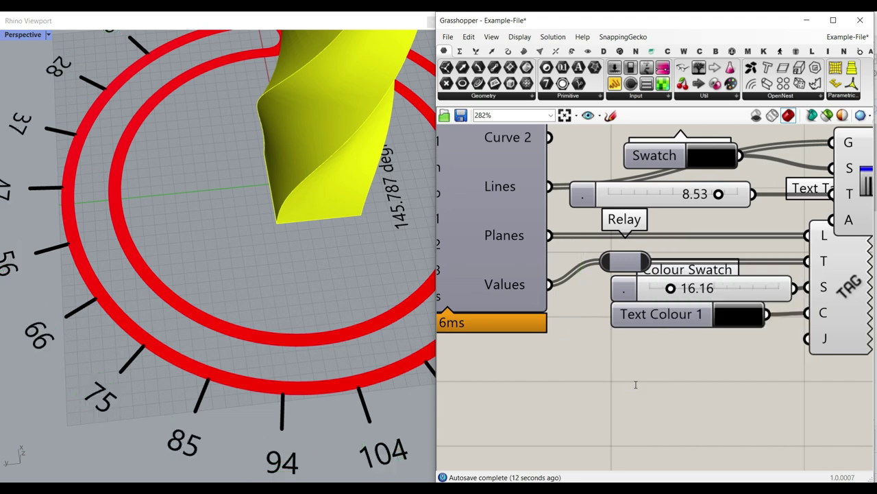
Add a panel below the tag components and connect the cluster's Values output to it.
{"action": "double_click", "coordinate": [636, 384]}
{"action": "type", "text": "Panel"}
{"action": "key", "text": "Return"}
{"action": "scroll", "coordinate": [622, 317], "scroll_direction": "down", "scroll_amount": 3}
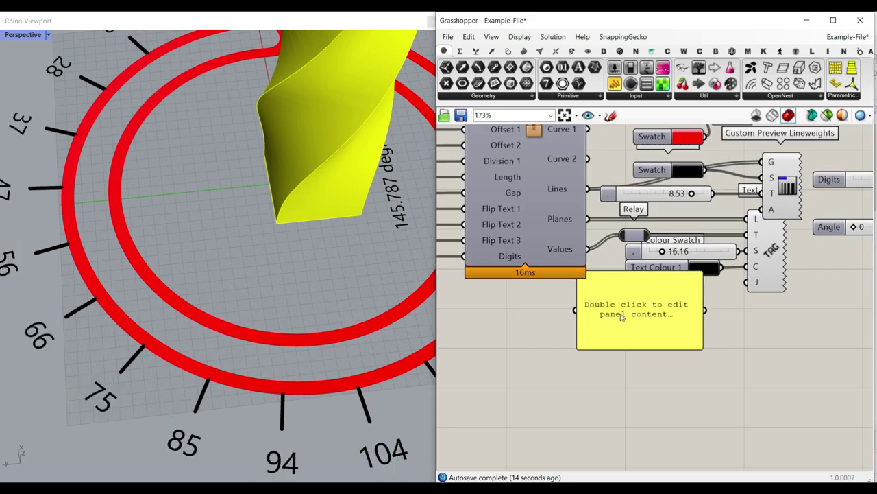
{"action": "left_click_drag", "start_coordinate": [621, 317], "coordinate": [638, 322]}
{"action": "left_click_drag", "start_coordinate": [587, 250], "coordinate": [593, 315]}
{"action": "right_click_drag", "start_coordinate": [655, 351], "coordinate": [630, 309]}
{"action": "left_click_drag", "start_coordinate": [641, 314], "coordinate": [648, 414]}
{"action": "scroll", "coordinate": [655, 306], "scroll_direction": "down", "scroll_amount": 2}
{"action": "scroll", "coordinate": [267, 333], "scroll_direction": "down", "scroll_amount": 5}
{"action": "right_click_drag", "start_coordinate": [260, 335], "coordinate": [272, 342]}
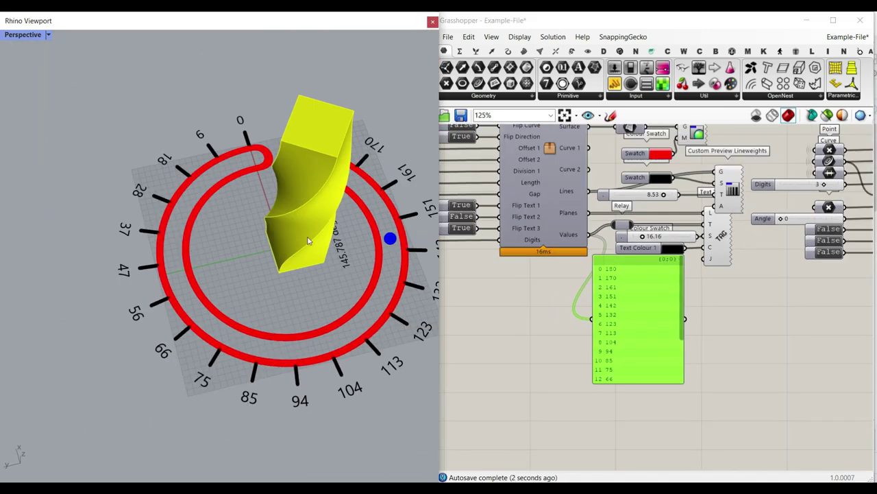
Lower the Division 1 slider so that the scale labels step by 45 degrees from 0 to 180.
{"action": "right_click_drag", "start_coordinate": [615, 334], "coordinate": [723, 342]}
{"action": "scroll", "coordinate": [713, 341], "scroll_direction": "down", "scroll_amount": 3}
{"action": "scroll", "coordinate": [566, 254], "scroll_direction": "up", "scroll_amount": 10}
{"action": "right_click_drag", "start_coordinate": [544, 283], "coordinate": [613, 331]}
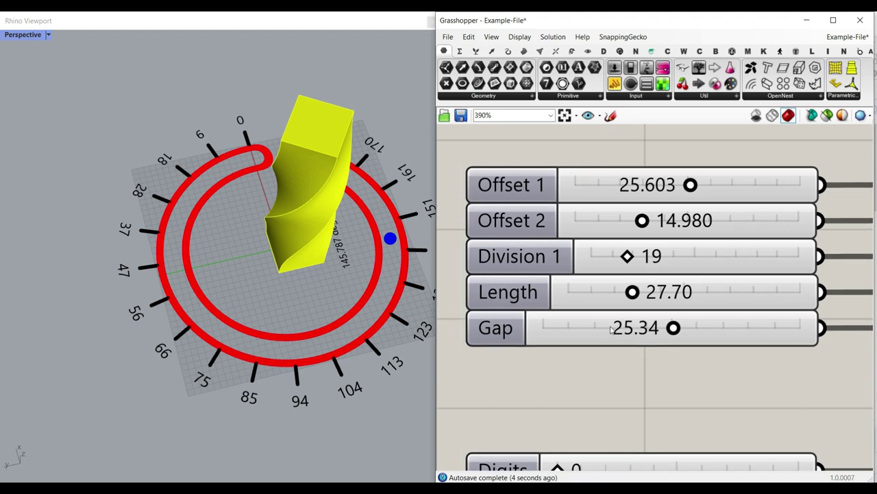
{"action": "left_click_drag", "start_coordinate": [629, 257], "coordinate": [596, 258]}
{"action": "right_click_drag", "start_coordinate": [675, 340], "coordinate": [568, 298]}
{"action": "scroll", "coordinate": [567, 298], "scroll_direction": "down", "scroll_amount": 4}
{"action": "right_click_drag", "start_coordinate": [713, 347], "coordinate": [514, 244]}
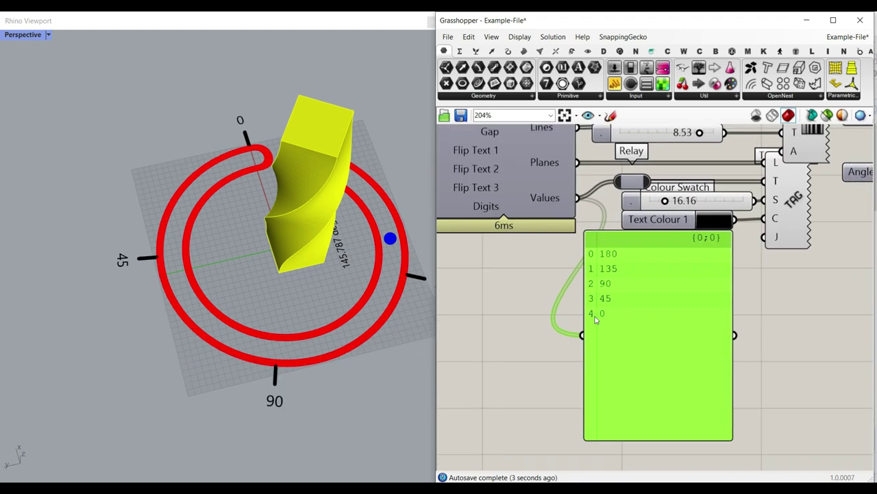
Set the cluster's Flip Domain toggle to True to reverse the scale values, and delete the Values panel.
{"action": "scroll", "coordinate": [599, 313], "scroll_direction": "down", "scroll_amount": 7}
{"action": "right_click_drag", "start_coordinate": [538, 224], "coordinate": [553, 245]}
{"action": "scroll", "coordinate": [552, 245], "scroll_direction": "up", "scroll_amount": 8}
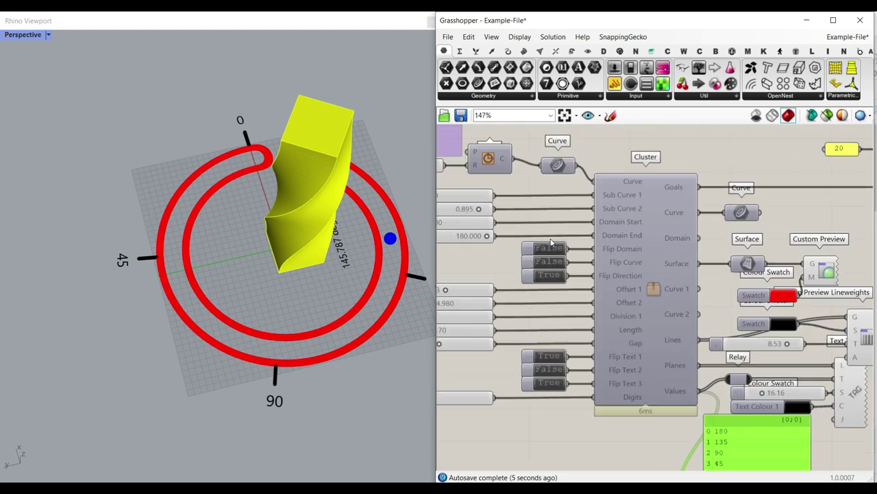
{"action": "left_click", "coordinate": [553, 246]}
{"action": "key", "text": "ctrl+2"}
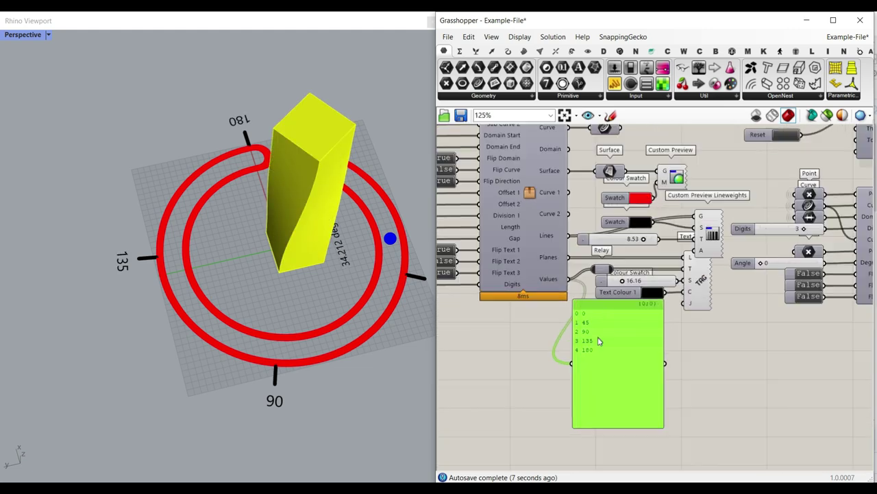
{"action": "key", "text": "Delete"}
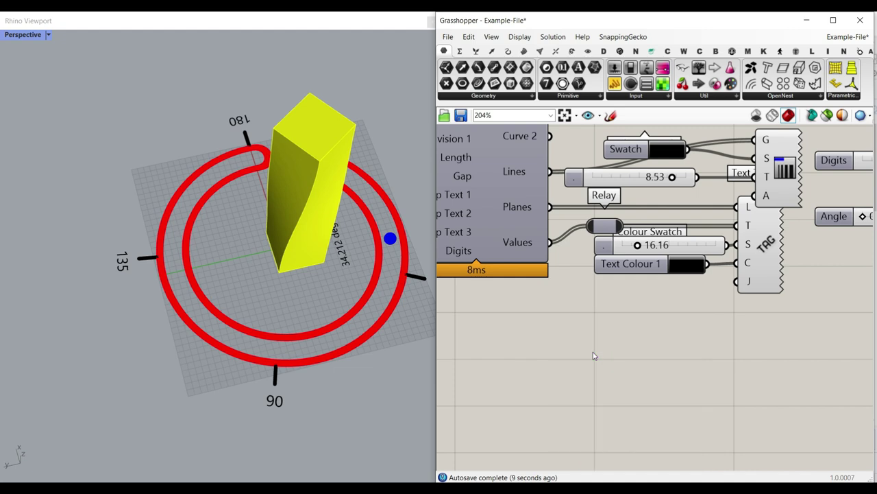
Set the Division 1 slider to 14 so the scale has finer divisions.
{"action": "scroll", "coordinate": [194, 309], "scroll_direction": "down", "scroll_amount": 4}
{"action": "right_click_drag", "start_coordinate": [561, 285], "coordinate": [871, 386]}
{"action": "left_click_drag", "start_coordinate": [460, 243], "coordinate": [472, 244]}
{"action": "scroll", "coordinate": [564, 301], "scroll_direction": "down", "scroll_amount": 3}
{"action": "right_click_drag", "start_coordinate": [747, 306], "coordinate": [570, 313]}
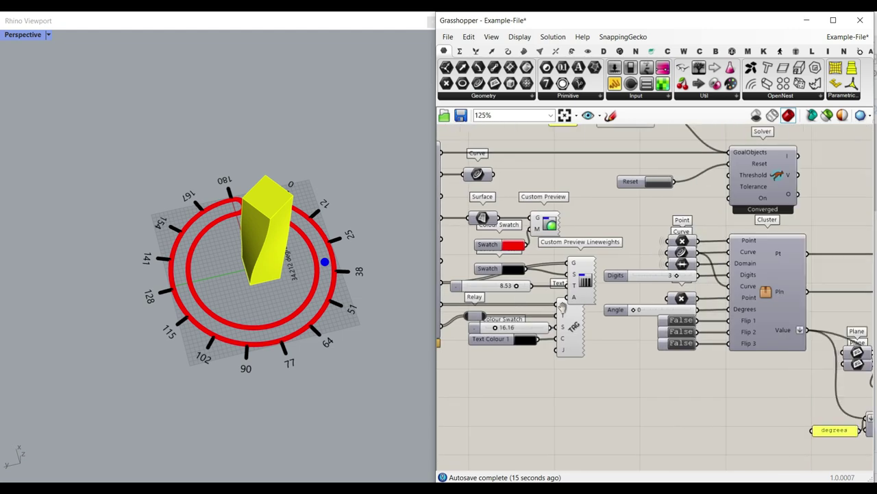
Examine the arc from several angles and the second cluster's inputs, including its upper Point parameter.
{"action": "right_click_drag", "start_coordinate": [722, 293], "coordinate": [637, 305]}
{"action": "scroll", "coordinate": [737, 314], "scroll_direction": "up", "scroll_amount": 2}
{"action": "right_click_drag", "start_coordinate": [272, 325], "coordinate": [199, 316]}
{"action": "scroll", "coordinate": [212, 299], "scroll_direction": "down", "scroll_amount": 4}
{"action": "scroll", "coordinate": [222, 336], "scroll_direction": "up", "scroll_amount": 7}
{"action": "right_click_drag", "start_coordinate": [225, 358], "coordinate": [211, 323]}
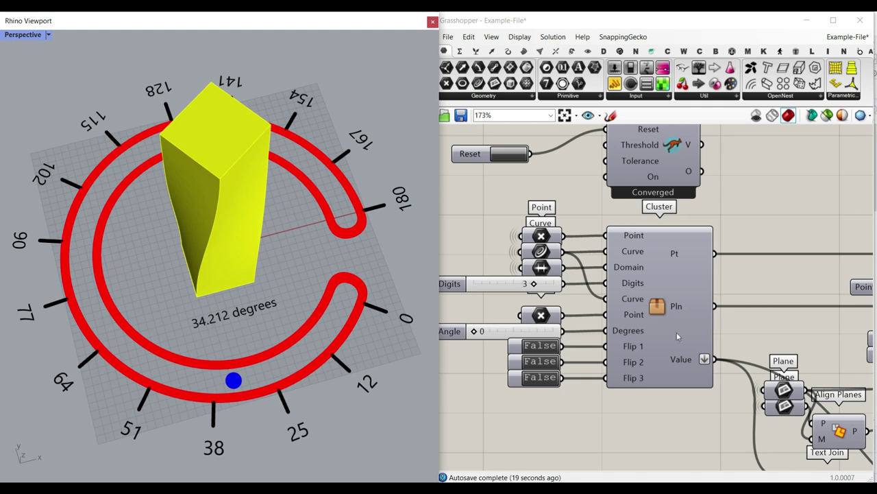
{"action": "right_click_drag", "start_coordinate": [658, 307], "coordinate": [649, 281]}
{"action": "right_click", "coordinate": [534, 209]}
{"action": "key", "text": "Escape"}
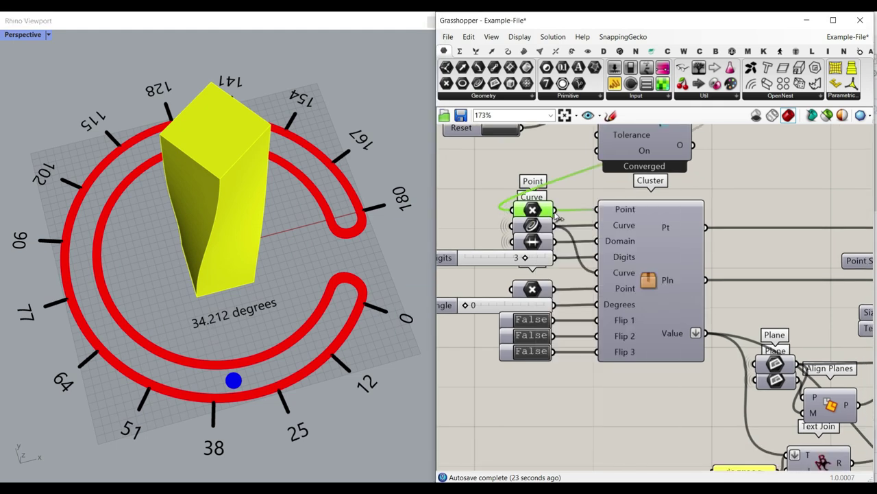
{"action": "right_click_drag", "start_coordinate": [560, 215], "coordinate": [550, 300]}
{"action": "right_click", "coordinate": [526, 295]}
{"action": "left_click", "coordinate": [553, 275]}
Enable the preview of the lower Point parameter and move its point outside the arc to reposition the degrees label.
{"action": "right_click_drag", "start_coordinate": [518, 376], "coordinate": [549, 293]}
{"action": "scroll", "coordinate": [549, 294], "scroll_direction": "up", "scroll_amount": 3}
{"action": "right_click", "coordinate": [544, 291]}
{"action": "left_click", "coordinate": [568, 275]}
{"action": "left_click", "coordinate": [545, 296]}
{"action": "scroll", "coordinate": [240, 292], "scroll_direction": "down", "scroll_amount": 4}
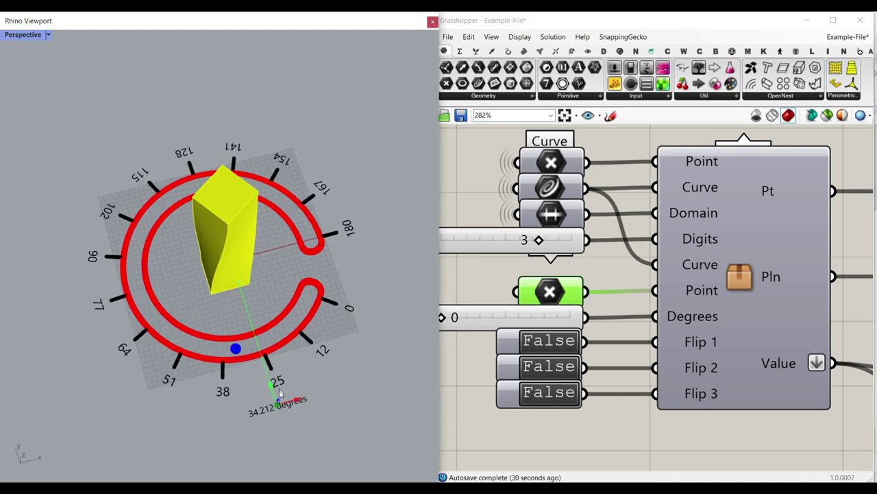
Slide the blue point along the arc to 36.865 degrees.
{"action": "scroll", "coordinate": [267, 423], "scroll_direction": "up", "scroll_amount": 5}
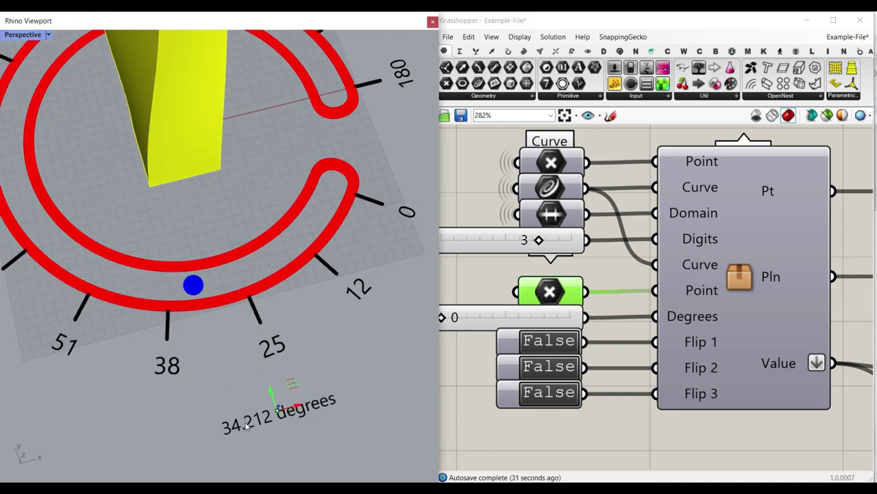
{"action": "left_click", "coordinate": [178, 286]}
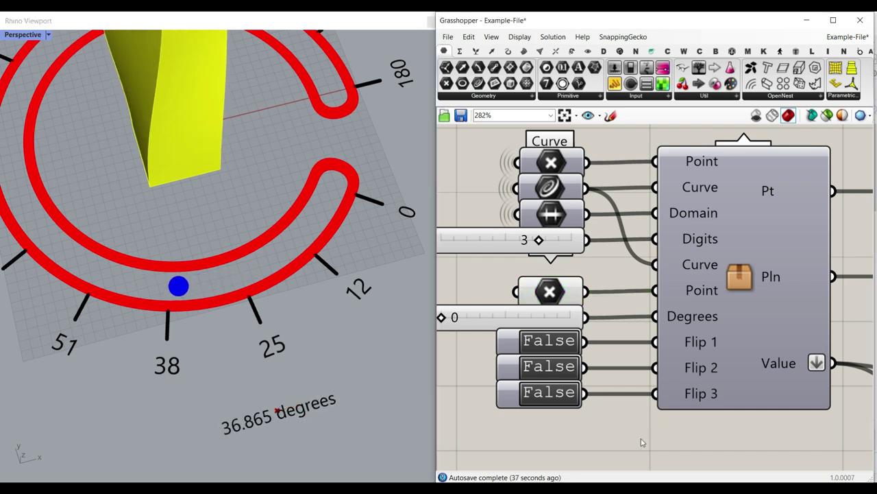
Try the Flip 1, Flip 2 and Flip 3 toggles on the degrees label, then return all three to False.
{"action": "left_click", "coordinate": [546, 350]}
{"action": "left_click", "coordinate": [546, 350]}
{"action": "left_click", "coordinate": [566, 399]}
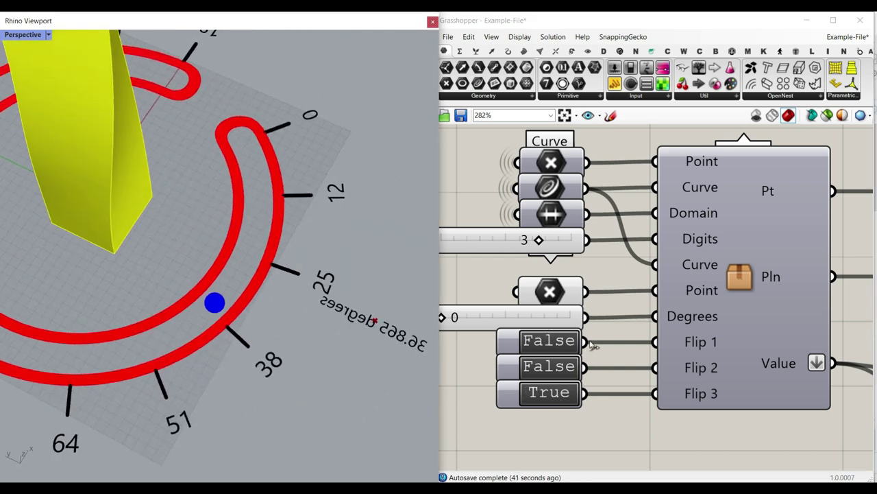
{"action": "left_click", "coordinate": [548, 341]}
{"action": "scroll", "coordinate": [171, 352], "scroll_direction": "down", "scroll_amount": 4}
{"action": "scroll", "coordinate": [325, 354], "scroll_direction": "up", "scroll_amount": 6}
{"action": "double_click", "coordinate": [546, 368]}
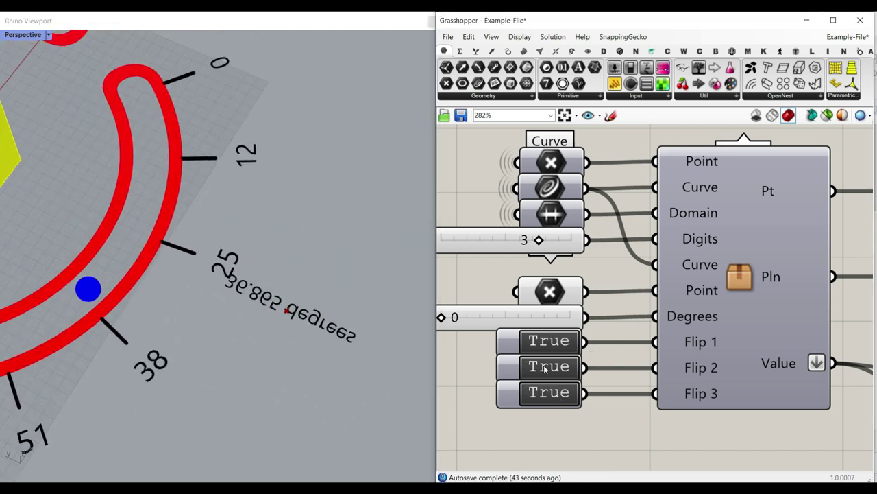
{"action": "left_click", "coordinate": [546, 367]}
{"action": "left_click", "coordinate": [547, 340]}
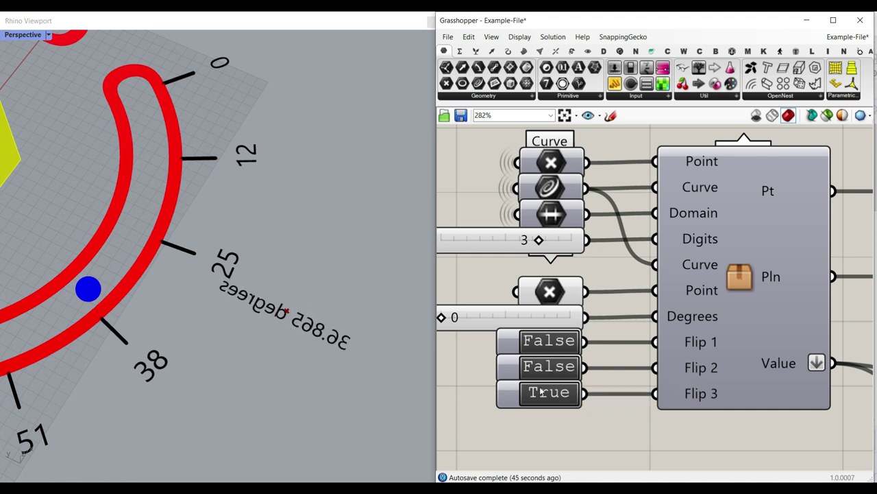
{"action": "left_click", "coordinate": [540, 390]}
{"action": "scroll", "coordinate": [529, 329], "scroll_direction": "down", "scroll_amount": 3}
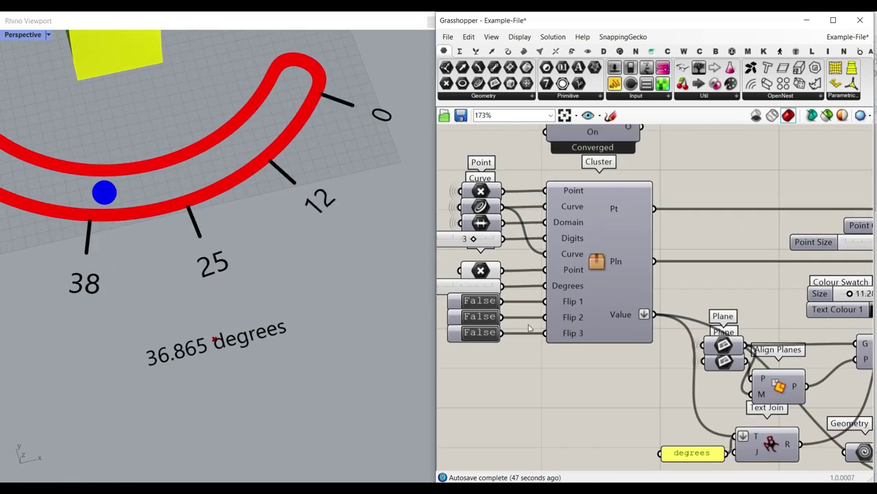
Set the second cluster's Digits slider to 0 so the degrees label has no decimals.
{"action": "right_click_drag", "start_coordinate": [459, 310], "coordinate": [557, 328]}
{"action": "scroll", "coordinate": [535, 280], "scroll_direction": "up", "scroll_amount": 4}
{"action": "left_click_drag", "start_coordinate": [621, 252], "coordinate": [514, 253]}
Increase the text tags' Size slider to 17.66 to enlarge the degrees label.
{"action": "right_click_drag", "start_coordinate": [655, 338], "coordinate": [586, 281]}
{"action": "scroll", "coordinate": [583, 278], "scroll_direction": "down", "scroll_amount": 7}
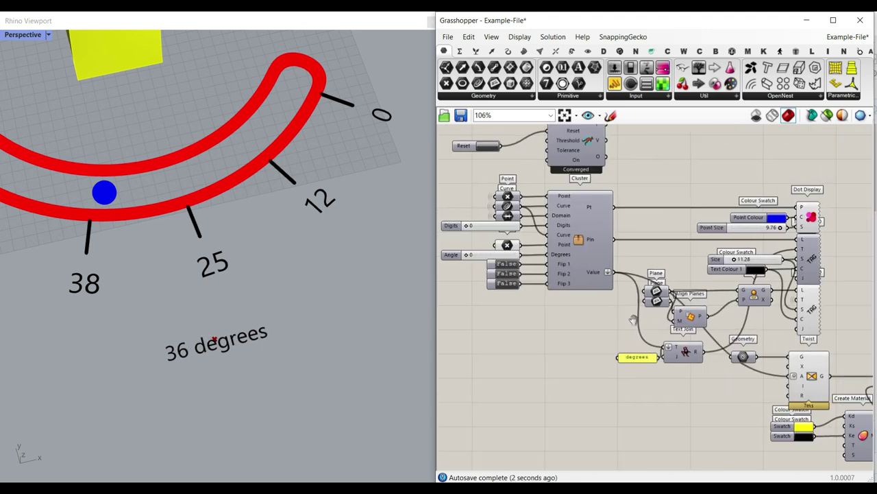
{"action": "right_click_drag", "start_coordinate": [778, 333], "coordinate": [619, 335]}
{"action": "scroll", "coordinate": [612, 276], "scroll_direction": "up", "scroll_amount": 2}
{"action": "scroll", "coordinate": [621, 272], "scroll_direction": "up", "scroll_amount": 1}
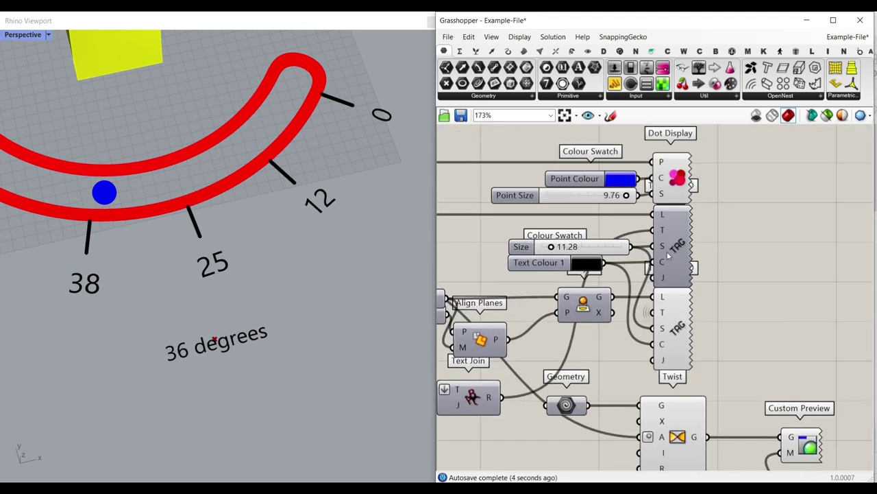
{"action": "left_click", "coordinate": [594, 53]}
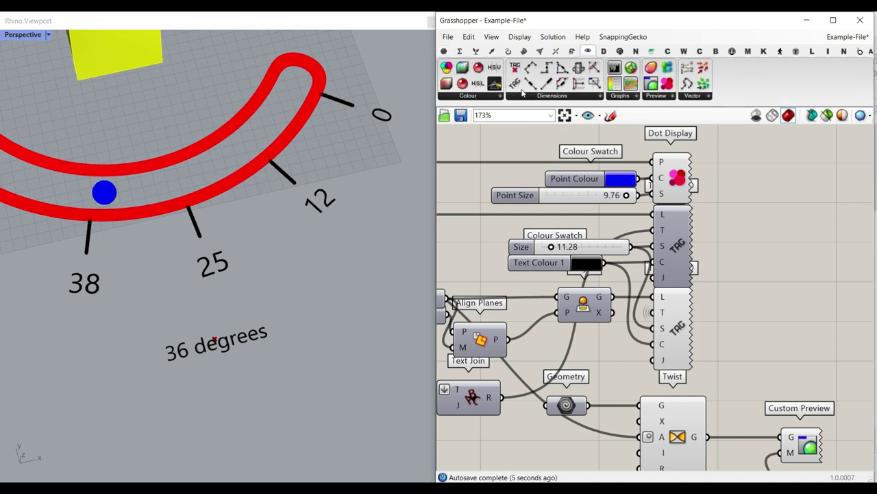
{"action": "scroll", "coordinate": [549, 254], "scroll_direction": "up", "scroll_amount": 2}
{"action": "left_click_drag", "start_coordinate": [553, 244], "coordinate": [562, 248]}
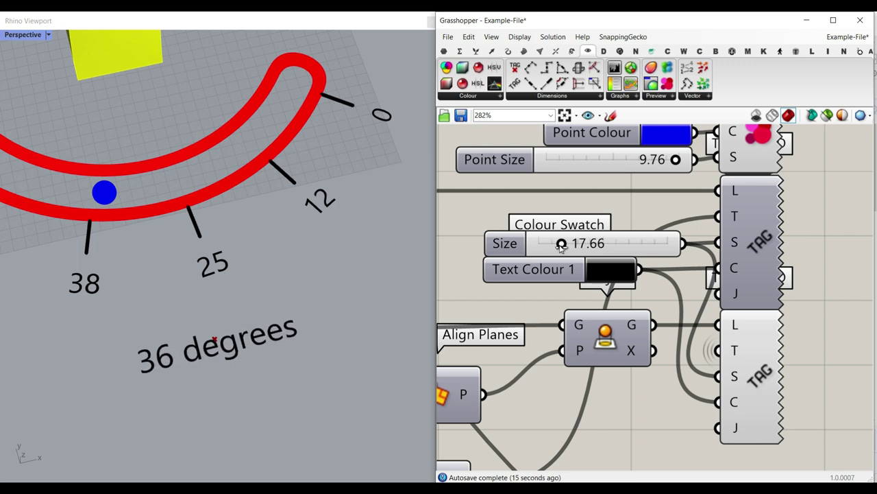
{"action": "left_click", "coordinate": [620, 278]}
Try Top Left justification on the lower text tag, then restore Middle Center.
{"action": "right_click_drag", "start_coordinate": [754, 247], "coordinate": [740, 231]}
{"action": "right_click_drag", "start_coordinate": [679, 314], "coordinate": [667, 249]}
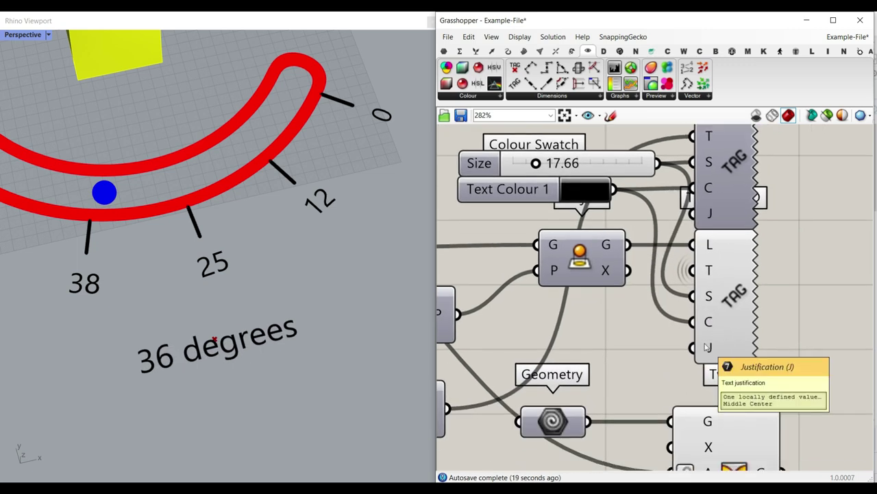
{"action": "right_click", "coordinate": [707, 348]}
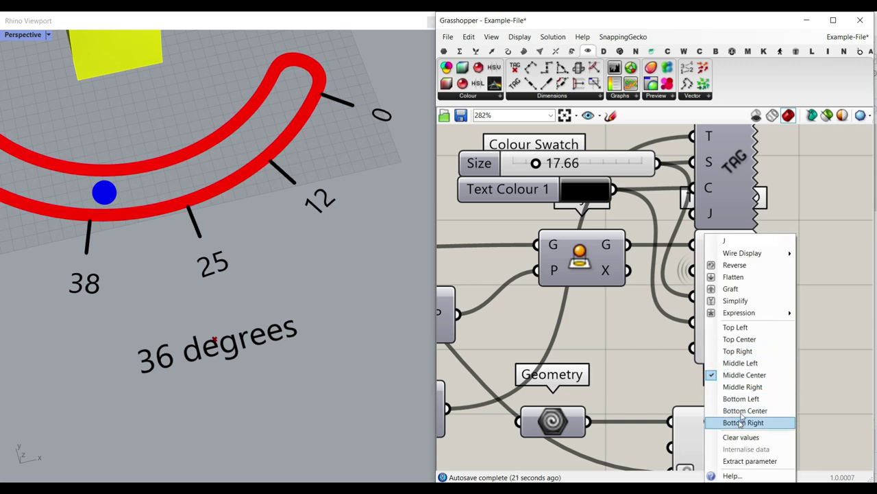
{"action": "left_click", "coordinate": [733, 328]}
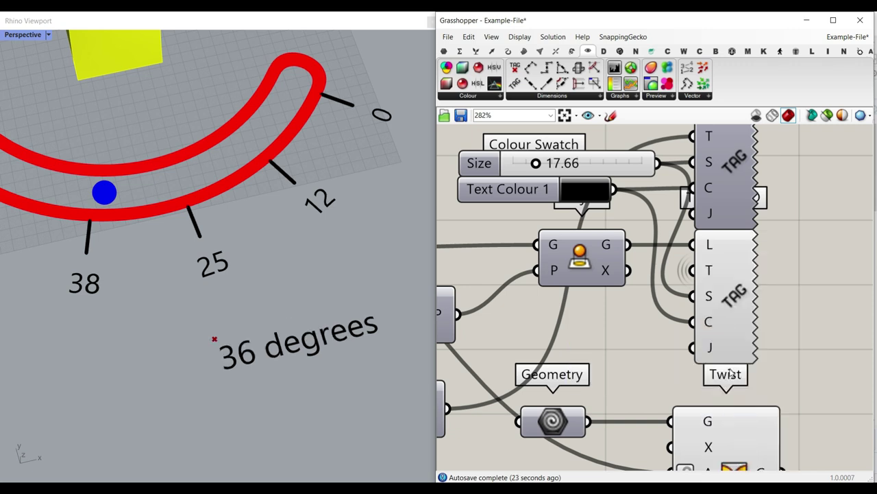
{"action": "right_click", "coordinate": [711, 348]}
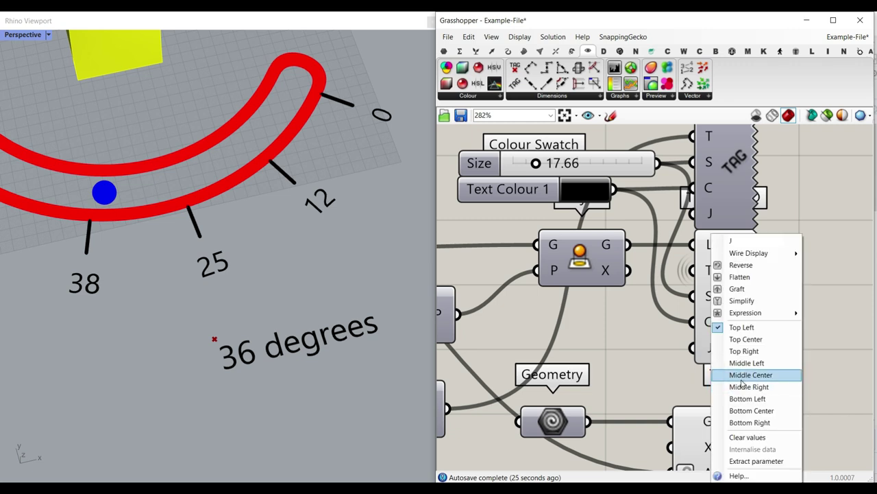
{"action": "left_click", "coordinate": [744, 377]}
Slide the blue point around the arc to 113 degrees to twist the tower further.
{"action": "scroll", "coordinate": [281, 350], "scroll_direction": "down", "scroll_amount": 5}
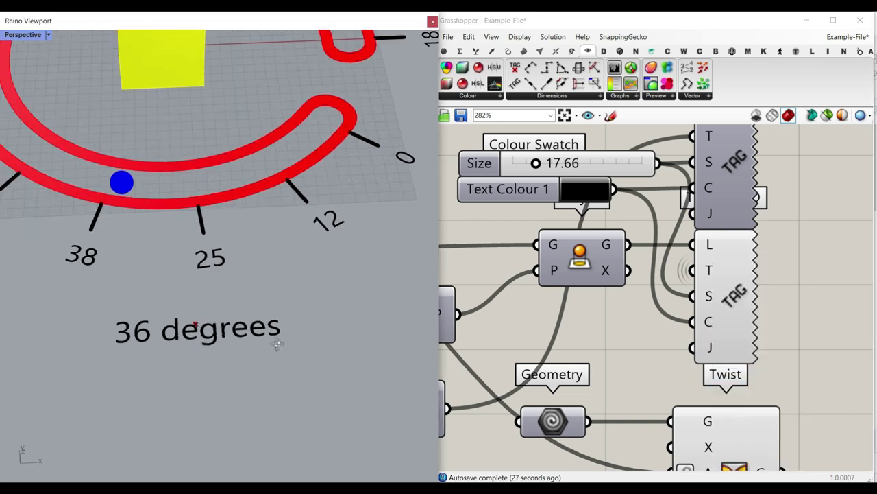
{"action": "scroll", "coordinate": [617, 356], "scroll_direction": "down", "scroll_amount": 4}
{"action": "scroll", "coordinate": [725, 363], "scroll_direction": "up", "scroll_amount": 2}
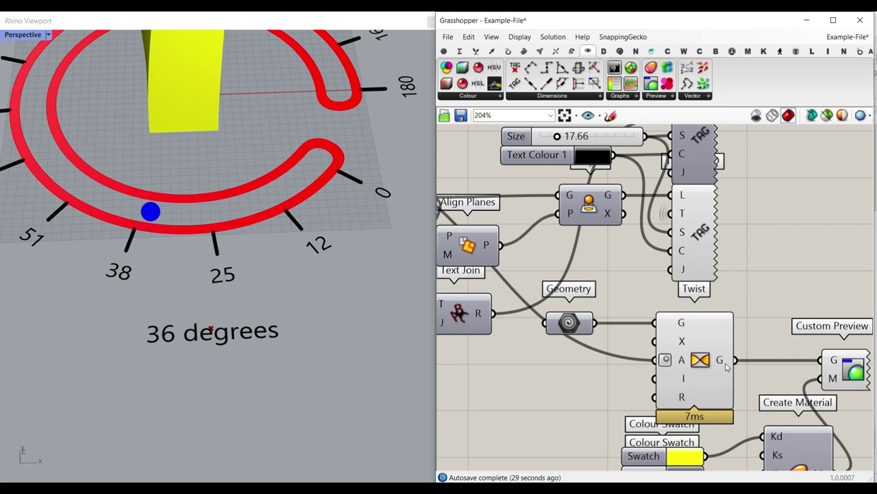
{"action": "scroll", "coordinate": [227, 340], "scroll_direction": "down", "scroll_amount": 4}
{"action": "right_click_drag", "start_coordinate": [216, 253], "coordinate": [206, 336]}
{"action": "scroll", "coordinate": [196, 188], "scroll_direction": "up", "scroll_amount": 4}
{"action": "scroll", "coordinate": [236, 173], "scroll_direction": "down", "scroll_amount": 4}
{"action": "left_click_drag", "start_coordinate": [189, 356], "coordinate": [199, 291]}
{"action": "right_click_drag", "start_coordinate": [268, 251], "coordinate": [252, 298]}
{"action": "left_click_drag", "start_coordinate": [203, 315], "coordinate": [185, 194]}
Delete the Circle component and its radius slider that feed the first cluster's Curve parameter.
{"action": "right_click_drag", "start_coordinate": [557, 270], "coordinate": [741, 344]}
{"action": "scroll", "coordinate": [705, 300], "scroll_direction": "down", "scroll_amount": 6}
{"action": "right_click_drag", "start_coordinate": [568, 298], "coordinate": [708, 308]}
{"action": "scroll", "coordinate": [623, 247], "scroll_direction": "up", "scroll_amount": 5}
{"action": "scroll", "coordinate": [622, 247], "scroll_direction": "up", "scroll_amount": 4}
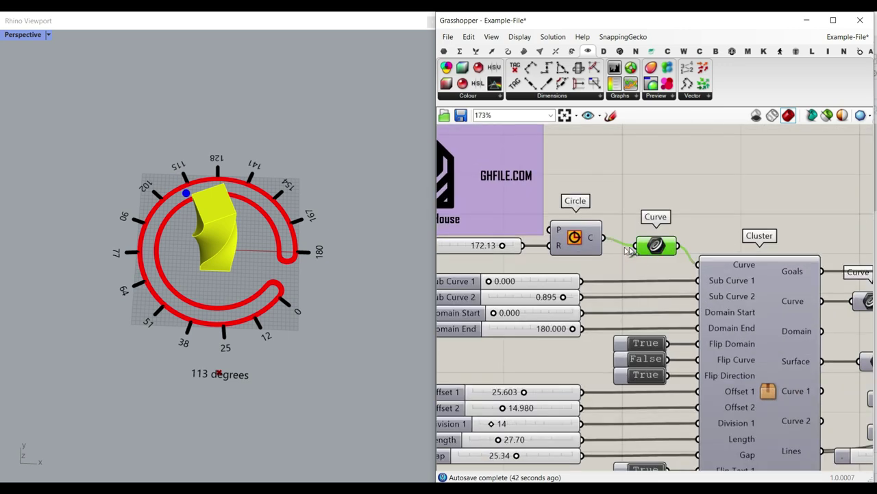
{"action": "key", "text": "Delete"}
{"action": "left_click", "coordinate": [471, 247]}
{"action": "key", "text": "Delete"}
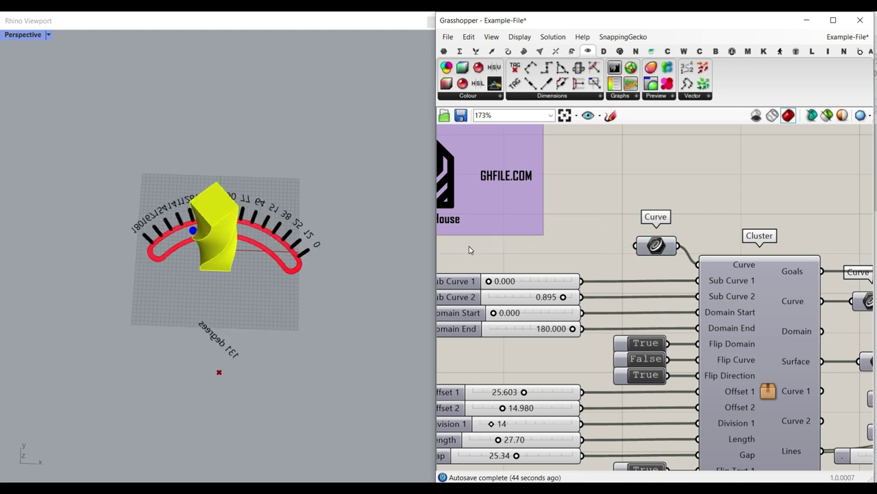
Close the floating viewport window and set Rhino's Perspective viewport to the Shaded display mode.
{"action": "left_click", "coordinate": [420, 24]}
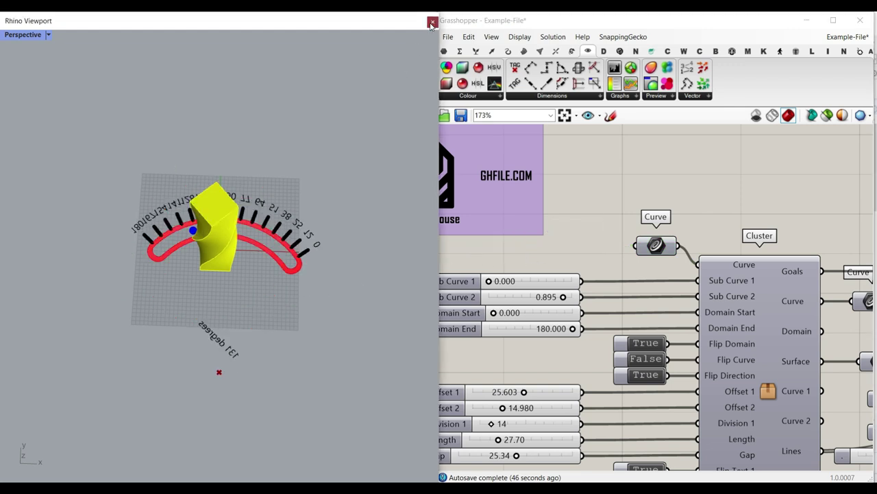
{"action": "left_click", "coordinate": [81, 101]}
{"action": "left_click", "coordinate": [77, 151]}
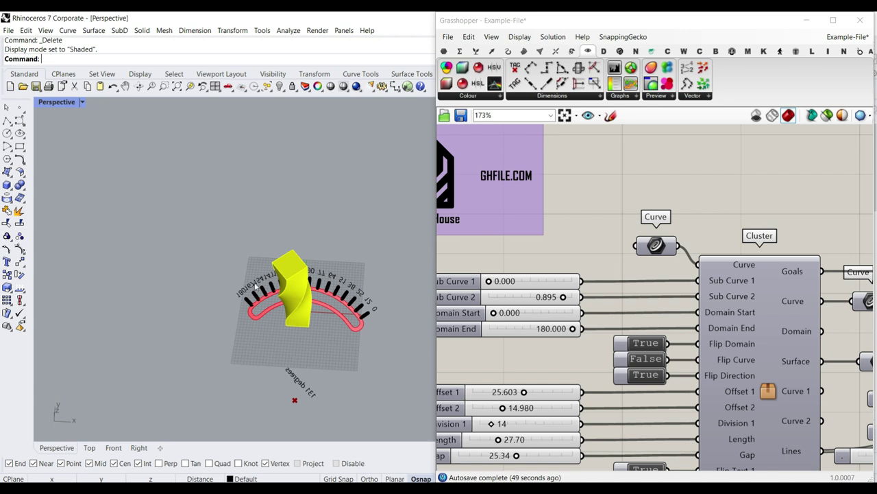
Draw an open degree 3 control-point curve with six points forming an S-shape beside the tower.
{"action": "right_click_drag", "start_coordinate": [121, 189], "coordinate": [8, 159]}
{"action": "left_click", "coordinate": [20, 121]}
{"action": "scroll", "coordinate": [257, 298], "scroll_direction": "up", "scroll_amount": 5}
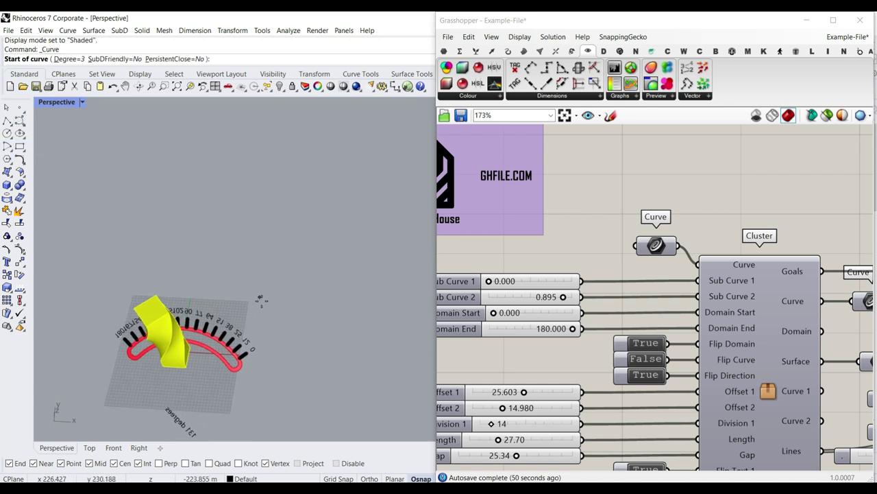
{"action": "left_click", "coordinate": [225, 335]}
{"action": "left_click", "coordinate": [192, 282]}
{"action": "left_click", "coordinate": [247, 245]}
{"action": "left_click", "coordinate": [302, 265]}
{"action": "left_click", "coordinate": [284, 320]}
{"action": "left_click", "coordinate": [337, 320]}
{"action": "right_click", "coordinate": [336, 319]}
Select the new curve and reposition it with the gumball, clear of the tower, and deselect it.
{"action": "right_click_drag", "start_coordinate": [330, 318], "coordinate": [313, 290]}
{"action": "left_click", "coordinate": [313, 231]}
{"action": "left_click_drag", "start_coordinate": [253, 207], "coordinate": [225, 196]}
{"action": "right_click_drag", "start_coordinate": [254, 206], "coordinate": [276, 328]}
{"action": "scroll", "coordinate": [212, 215], "scroll_direction": "down", "scroll_amount": 4}
{"action": "left_click_drag", "start_coordinate": [262, 328], "coordinate": [286, 333]}
{"action": "right_click_drag", "start_coordinate": [286, 332], "coordinate": [323, 314]}
{"action": "scroll", "coordinate": [302, 269], "scroll_direction": "down", "scroll_amount": 6}
{"action": "right_click_drag", "start_coordinate": [287, 269], "coordinate": [226, 299]}
{"action": "key", "text": "Escape"}
Assign the drawn Rhino curve to the first cluster's Curve parameter as its single referenced curve.
{"action": "right_click", "coordinate": [661, 252]}
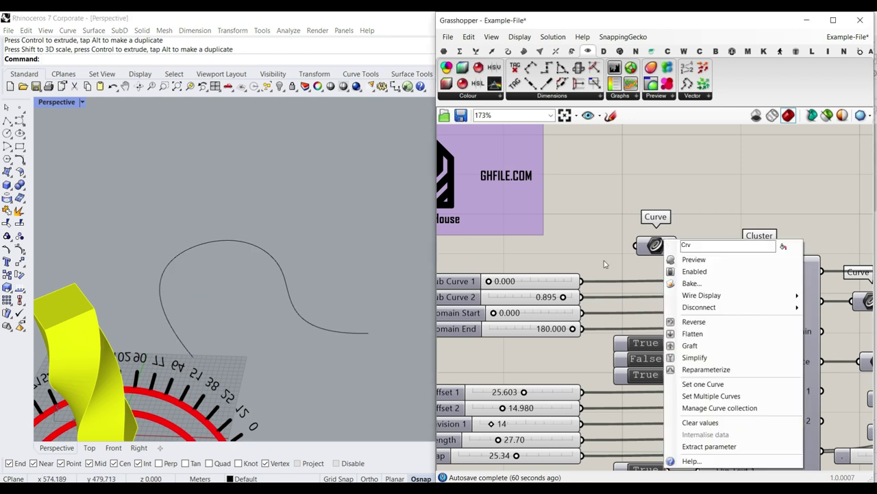
{"action": "left_click", "coordinate": [686, 384]}
{"action": "left_click", "coordinate": [279, 273]}
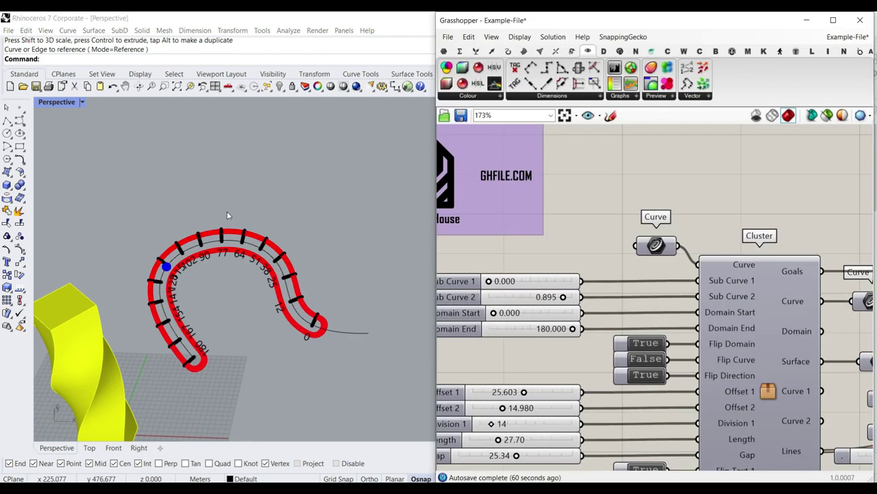
{"action": "scroll", "coordinate": [225, 206], "scroll_direction": "down", "scroll_amount": 4}
{"action": "scroll", "coordinate": [261, 272], "scroll_direction": "up", "scroll_amount": 3}
{"action": "right_click_drag", "start_coordinate": [233, 230], "coordinate": [255, 269]}
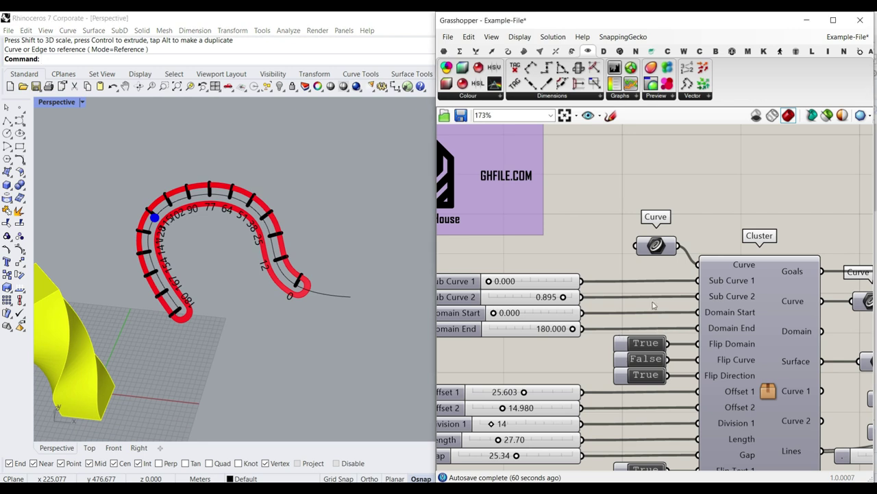
Set Sub Curve 1 to 0.000 and Sub Curve 2 to 1.000 so the scale covers the whole curve.
{"action": "scroll", "coordinate": [586, 272], "scroll_direction": "up", "scroll_amount": 5}
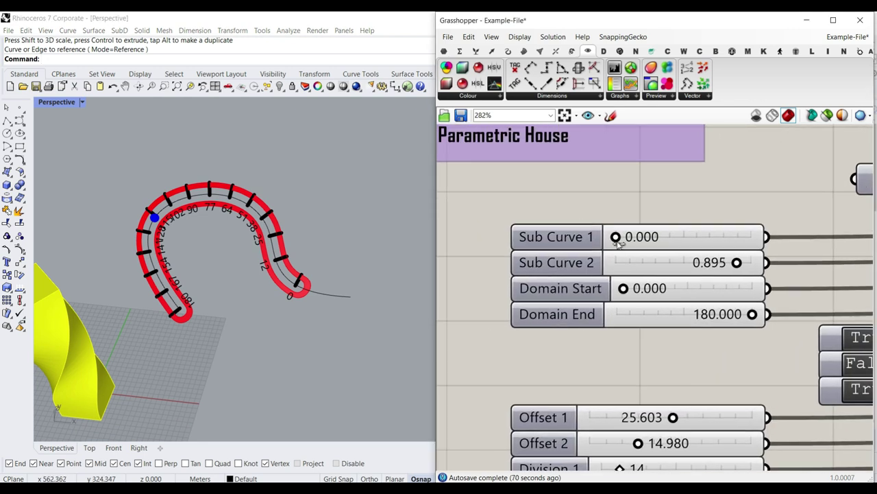
{"action": "left_click_drag", "start_coordinate": [615, 237], "coordinate": [572, 244]}
{"action": "left_click_drag", "start_coordinate": [738, 264], "coordinate": [790, 266]}
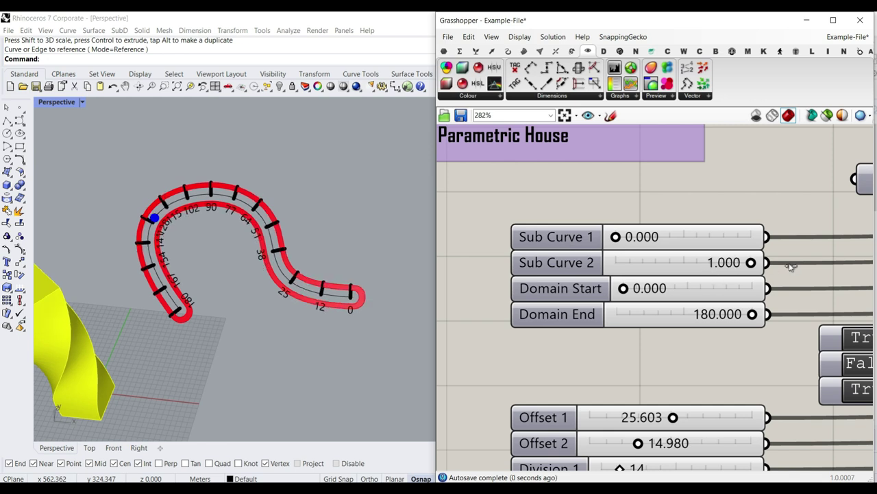
Set the Flip Curve toggle to True, and switch Flip Direction to False and back to True.
{"action": "right_click_drag", "start_coordinate": [673, 306], "coordinate": [651, 289]}
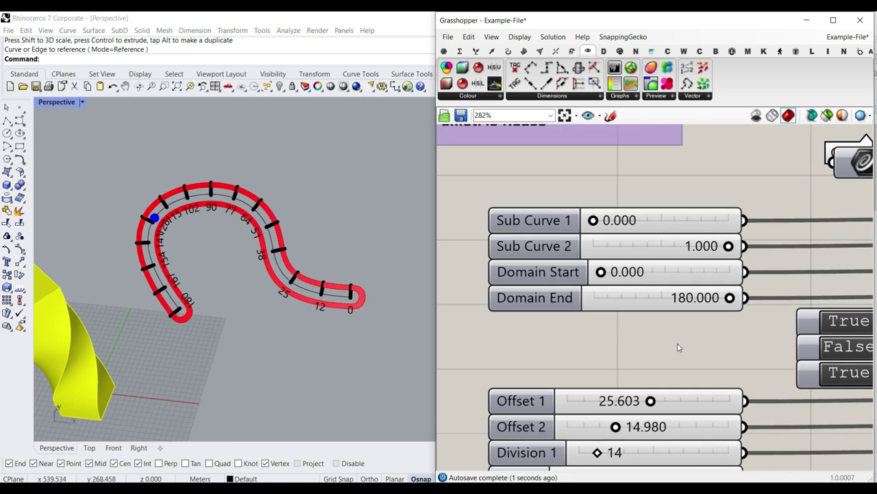
{"action": "right_click_drag", "start_coordinate": [678, 345], "coordinate": [608, 256]}
{"action": "right_click_drag", "start_coordinate": [789, 267], "coordinate": [622, 275]}
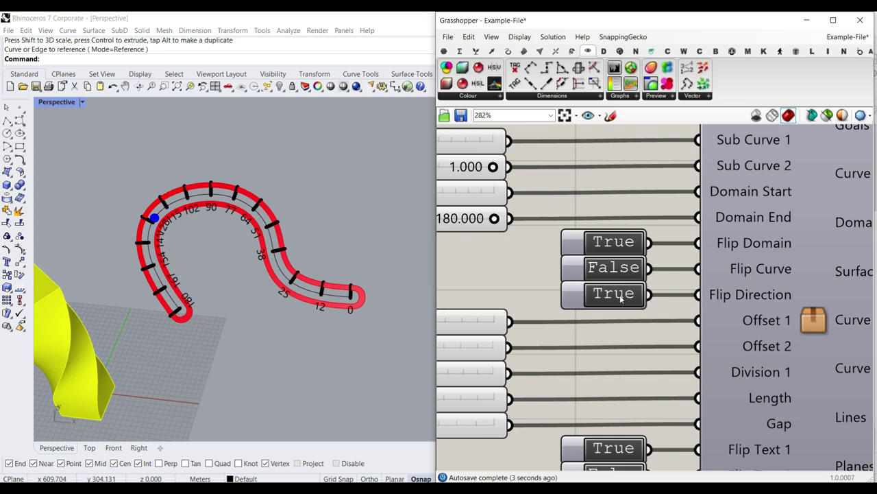
{"action": "double_click", "coordinate": [622, 297]}
{"action": "double_click", "coordinate": [619, 269]}
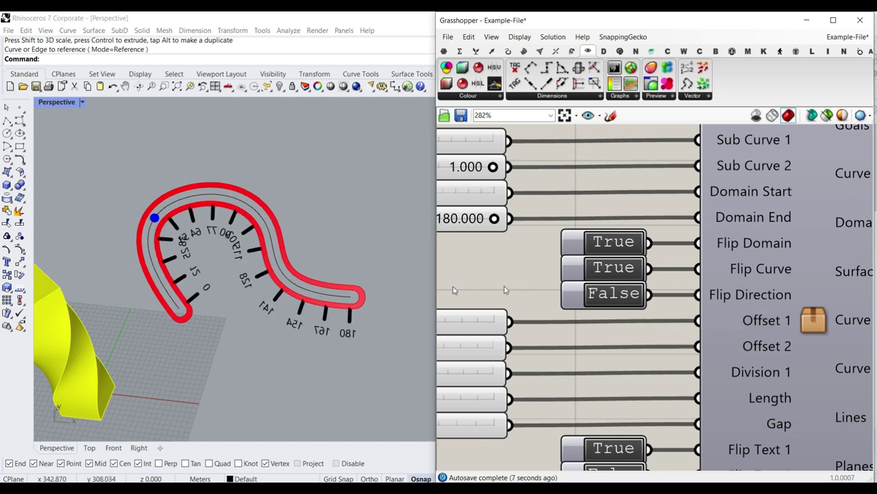
{"action": "double_click", "coordinate": [611, 297]}
Select the drawn curve and delete the control point above its crest.
{"action": "left_click", "coordinate": [266, 224]}
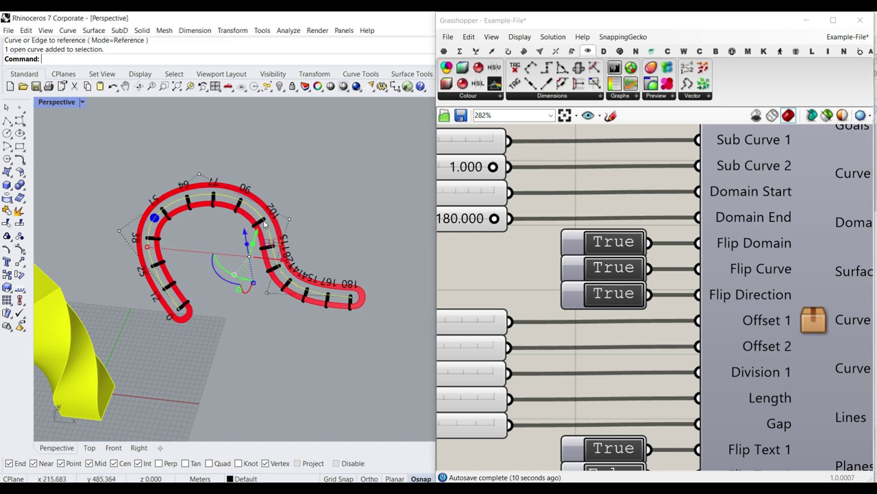
{"action": "left_click", "coordinate": [199, 175]}
{"action": "key", "text": "Delete"}
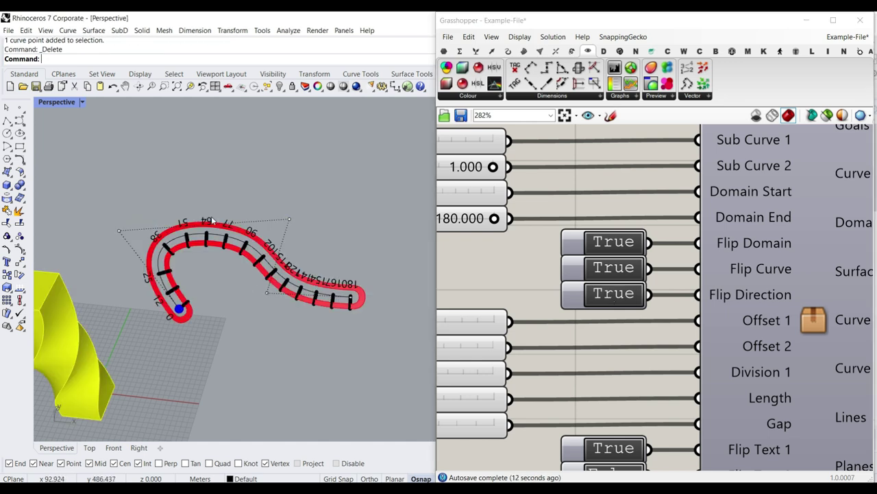
Stretch the drawn curve by moving its start control point and one near the far end outward along the X axis.
{"action": "left_click", "coordinate": [180, 309]}
{"action": "left_click_drag", "start_coordinate": [212, 313], "coordinate": [118, 302]}
{"action": "left_click", "coordinate": [226, 304]}
{"action": "scroll", "coordinate": [291, 240], "scroll_direction": "down", "scroll_amount": 5}
{"action": "right_click_drag", "start_coordinate": [293, 242], "coordinate": [302, 264]}
{"action": "left_click", "coordinate": [308, 271]}
{"action": "left_click", "coordinate": [325, 271]}
{"action": "left_click_drag", "start_coordinate": [355, 272], "coordinate": [399, 273]}
{"action": "left_click", "coordinate": [350, 207]}
{"action": "scroll", "coordinate": [288, 252], "scroll_direction": "up", "scroll_amount": 3}
{"action": "right_click_drag", "start_coordinate": [291, 271], "coordinate": [289, 256]}
{"action": "scroll", "coordinate": [288, 253], "scroll_direction": "up", "scroll_amount": 5}
{"action": "scroll", "coordinate": [289, 270], "scroll_direction": "down", "scroll_amount": 5}
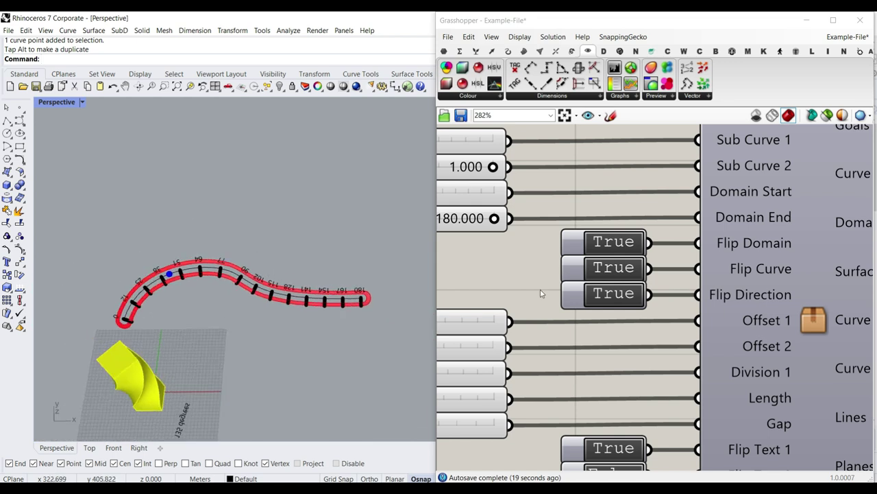
Set Flip Direction to False, and switch Flip Curve to False and back to True.
{"action": "double_click", "coordinate": [604, 293]}
{"action": "right_click_drag", "start_coordinate": [386, 309], "coordinate": [294, 292]}
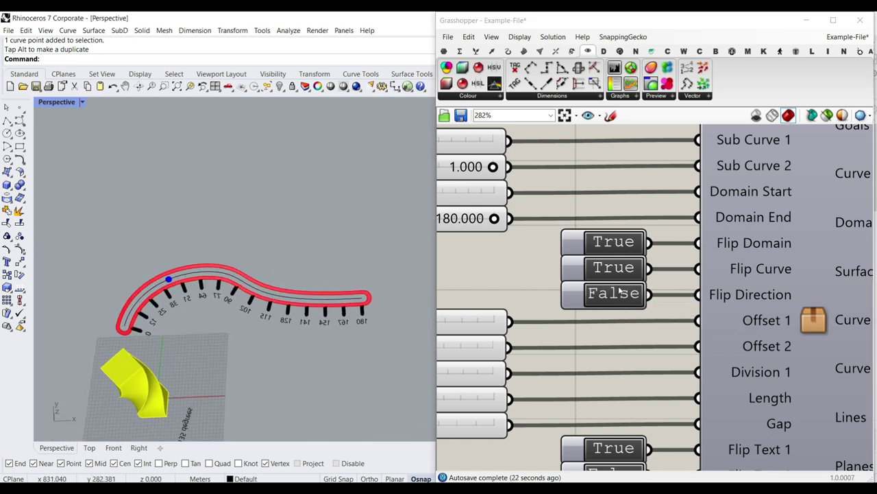
{"action": "double_click", "coordinate": [613, 269]}
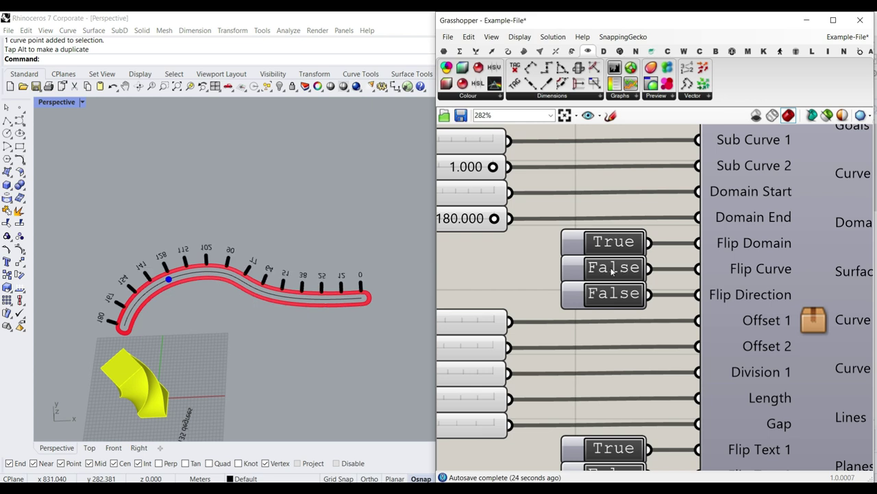
{"action": "double_click", "coordinate": [612, 270]}
{"action": "scroll", "coordinate": [195, 303], "scroll_direction": "up", "scroll_amount": 3}
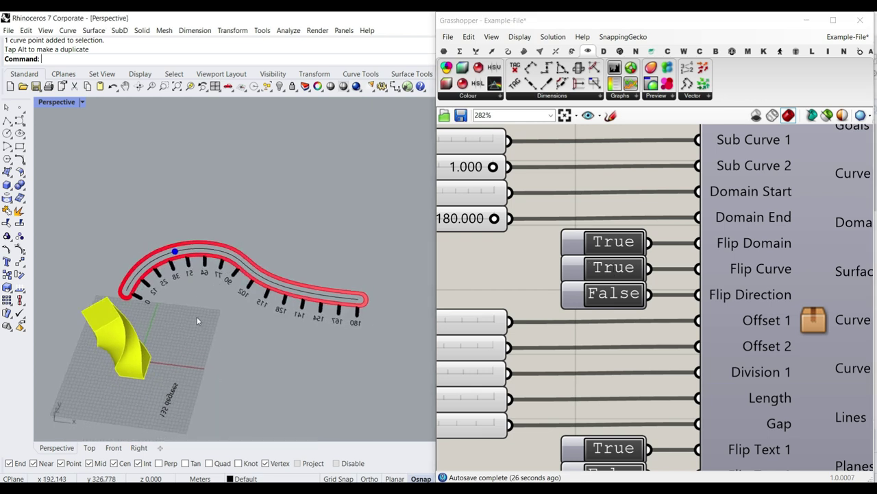
Switch Flip Text 1 to False and back to True, and set Flip Text 2 to True.
{"action": "scroll", "coordinate": [547, 315], "scroll_direction": "up", "scroll_amount": 5}
{"action": "right_click_drag", "start_coordinate": [546, 317], "coordinate": [563, 309]}
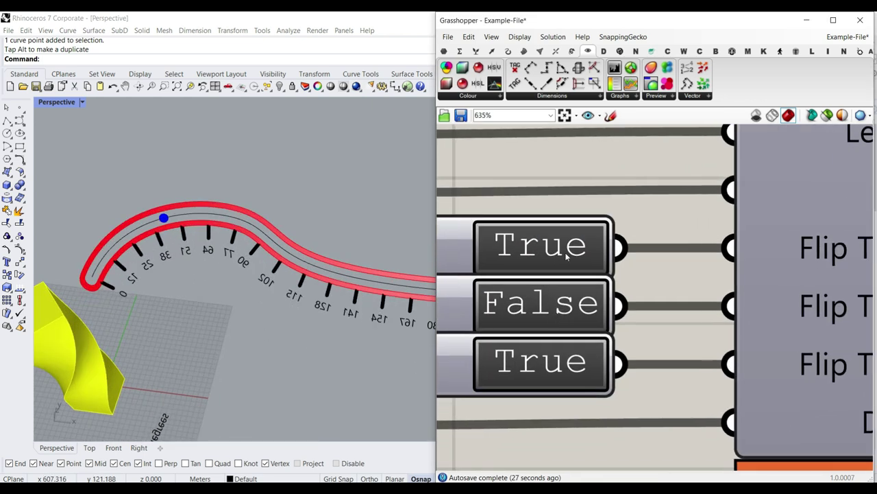
{"action": "double_click", "coordinate": [559, 252]}
{"action": "double_click", "coordinate": [541, 250]}
{"action": "double_click", "coordinate": [536, 312]}
{"action": "right_click_drag", "start_coordinate": [85, 315], "coordinate": [101, 297]}
{"action": "scroll", "coordinate": [101, 297], "scroll_direction": "down", "scroll_amount": 5}
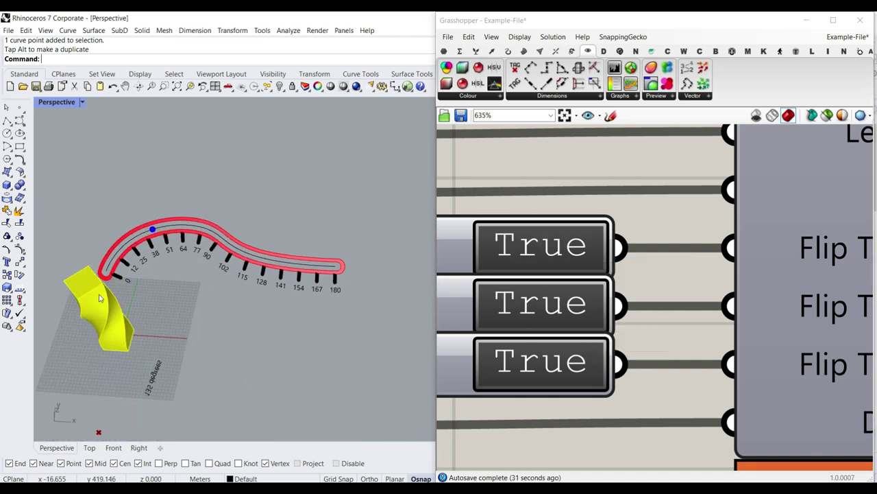
{"action": "scroll", "coordinate": [111, 288], "scroll_direction": "up", "scroll_amount": 6}
{"action": "scroll", "coordinate": [144, 268], "scroll_direction": "down", "scroll_amount": 2}
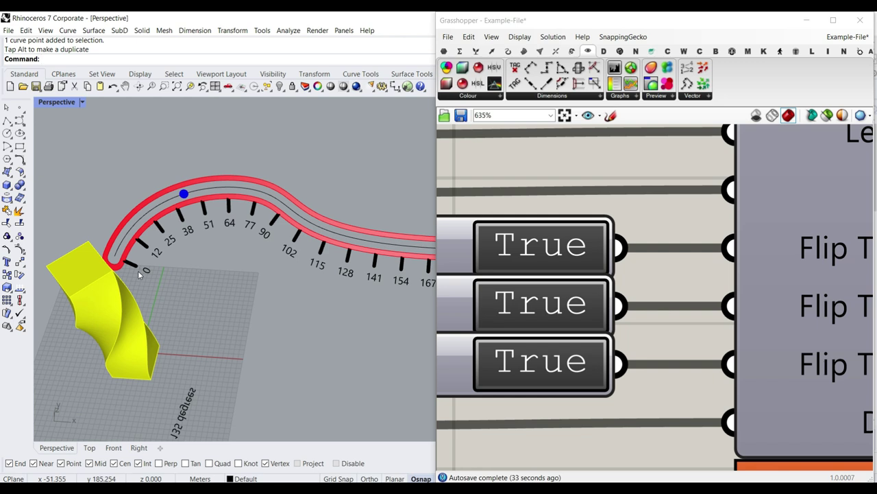
Set the Flip Domain toggle to False to reverse the order of the scale values.
{"action": "scroll", "coordinate": [139, 274], "scroll_direction": "down", "scroll_amount": 2}
{"action": "scroll", "coordinate": [280, 281], "scroll_direction": "up", "scroll_amount": 4}
{"action": "scroll", "coordinate": [565, 248], "scroll_direction": "down", "scroll_amount": 5}
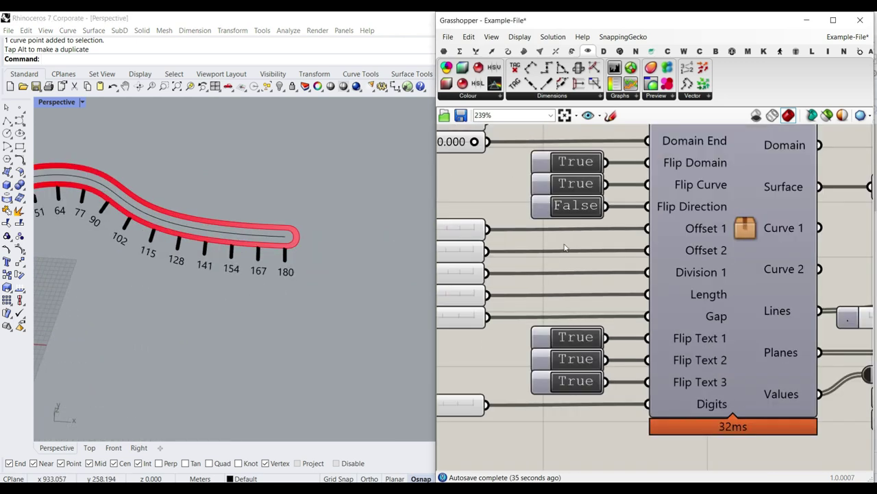
{"action": "scroll", "coordinate": [564, 248], "scroll_direction": "up", "scroll_amount": 2}
{"action": "double_click", "coordinate": [563, 189]}
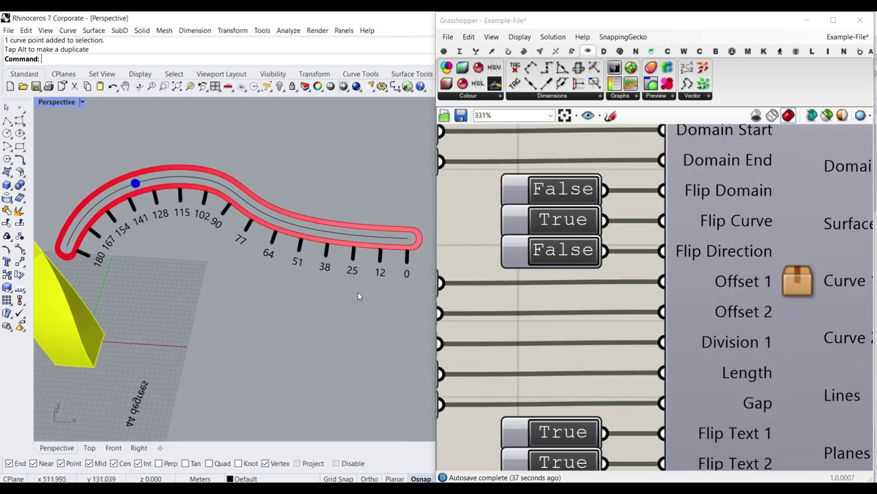
{"action": "scroll", "coordinate": [219, 258], "scroll_direction": "down", "scroll_amount": 2}
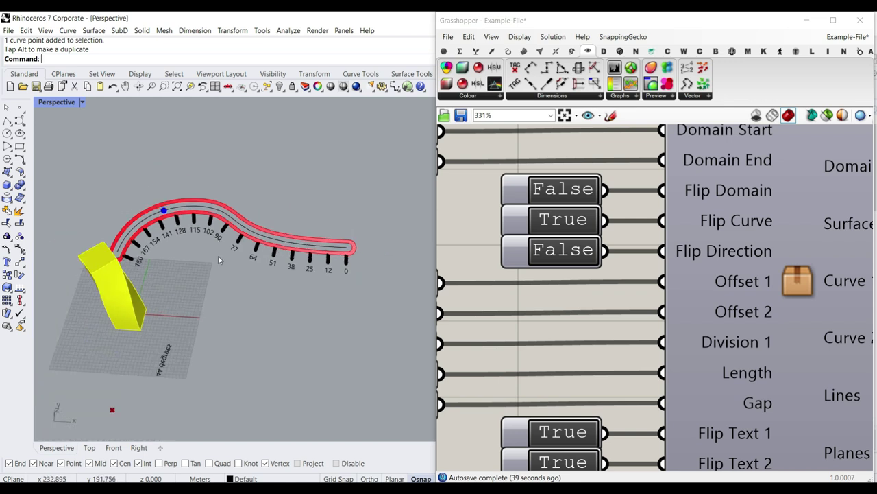
Select the drawn curve, scale it up along its Y direction with the gumball, and deselect it.
{"action": "left_click", "coordinate": [225, 216]}
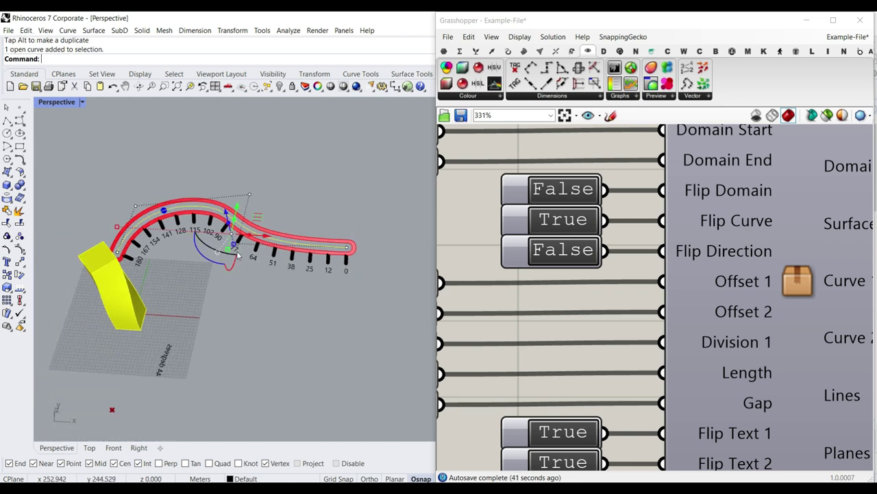
{"action": "left_click_drag", "start_coordinate": [227, 253], "coordinate": [226, 263]}
{"action": "left_click", "coordinate": [261, 302]}
{"action": "scroll", "coordinate": [263, 249], "scroll_direction": "down", "scroll_amount": 5}
{"action": "right_click_drag", "start_coordinate": [266, 240], "coordinate": [261, 249]}
{"action": "scroll", "coordinate": [261, 249], "scroll_direction": "up", "scroll_amount": 5}
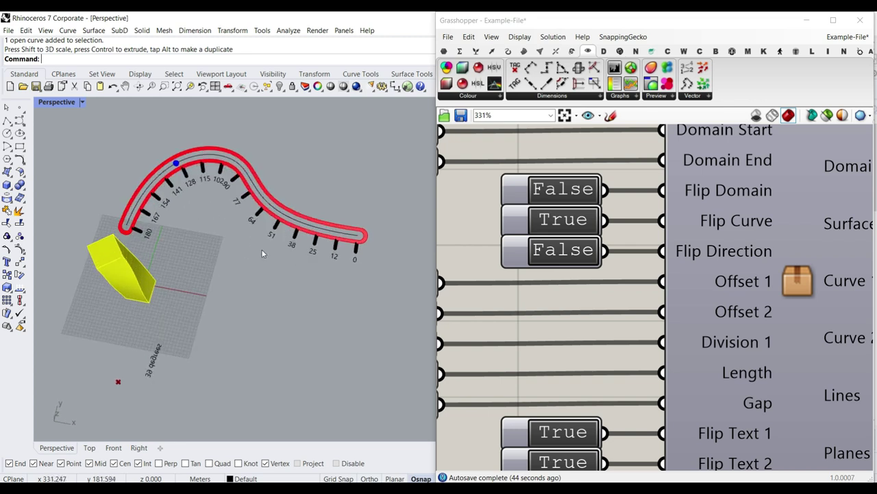
Set Division 1 to 7 to reduce the number of tick marks along the scale.
{"action": "right_click_drag", "start_coordinate": [600, 313], "coordinate": [665, 250]}
{"action": "scroll", "coordinate": [665, 250], "scroll_direction": "down", "scroll_amount": 4}
{"action": "scroll", "coordinate": [546, 288], "scroll_direction": "up", "scroll_amount": 3}
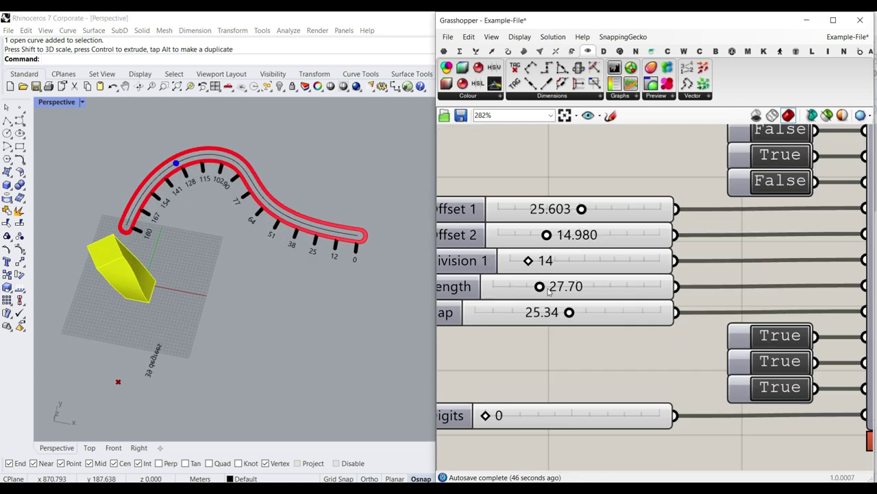
{"action": "left_click_drag", "start_coordinate": [528, 261], "coordinate": [519, 262]}
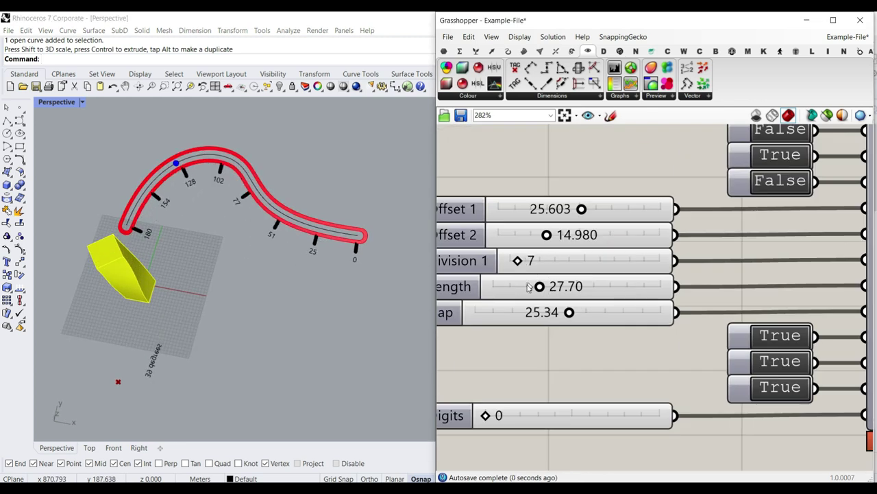
{"action": "right_click_drag", "start_coordinate": [477, 280], "coordinate": [500, 293]}
Hide the drawn Rhino curve and internalise its data in the first cluster's Curve parameter.
{"action": "left_click", "coordinate": [180, 163]}
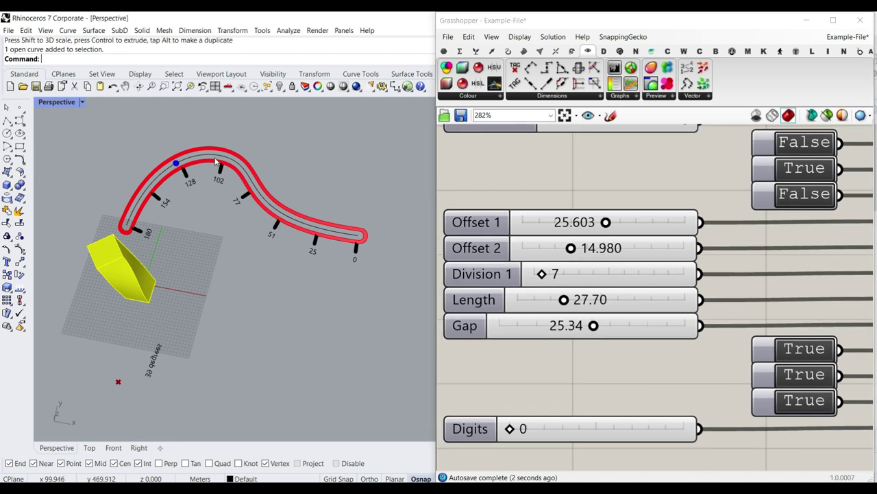
{"action": "left_click", "coordinate": [280, 87]}
{"action": "scroll", "coordinate": [621, 176], "scroll_direction": "down", "scroll_amount": 3}
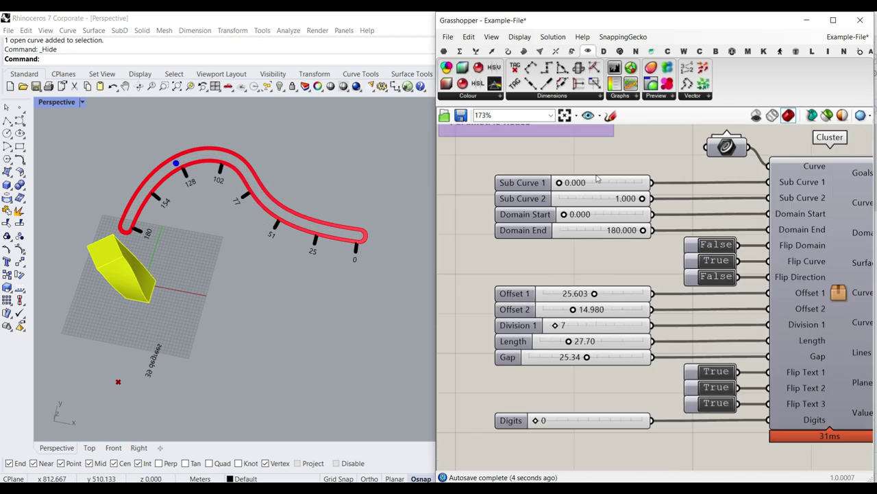
{"action": "right_click_drag", "start_coordinate": [597, 180], "coordinate": [561, 246]}
{"action": "right_click", "coordinate": [692, 214]}
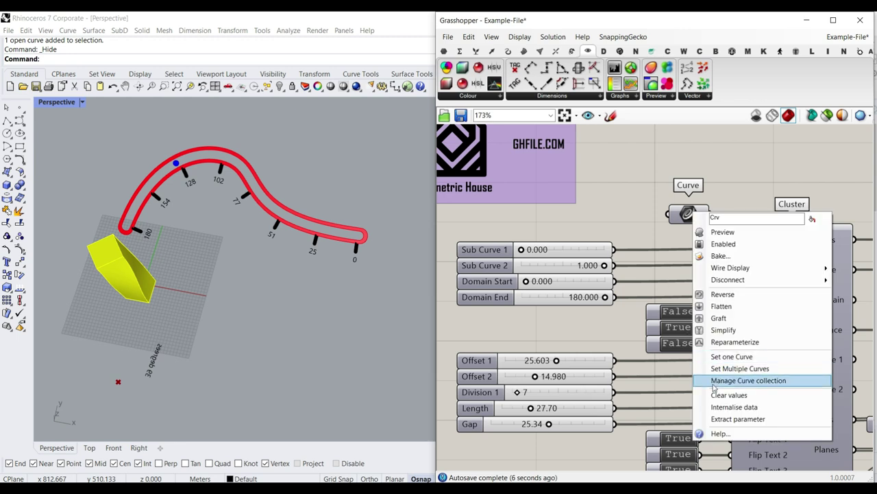
{"action": "left_click", "coordinate": [729, 407]}
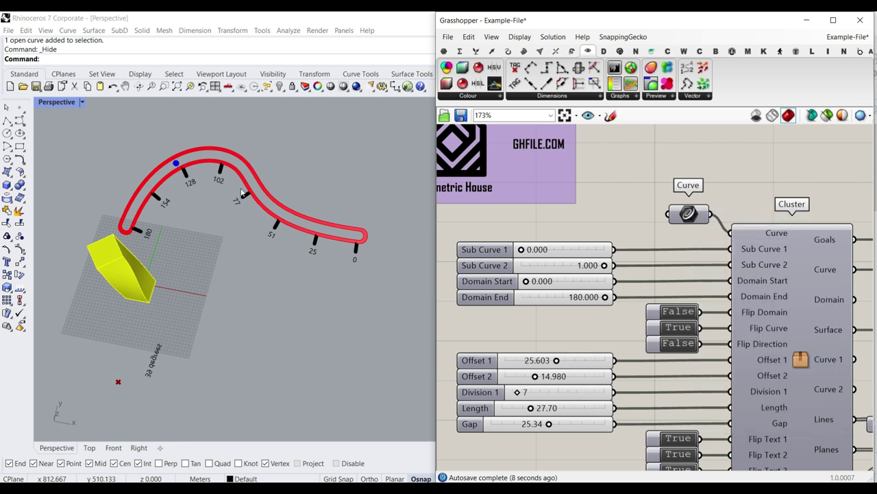
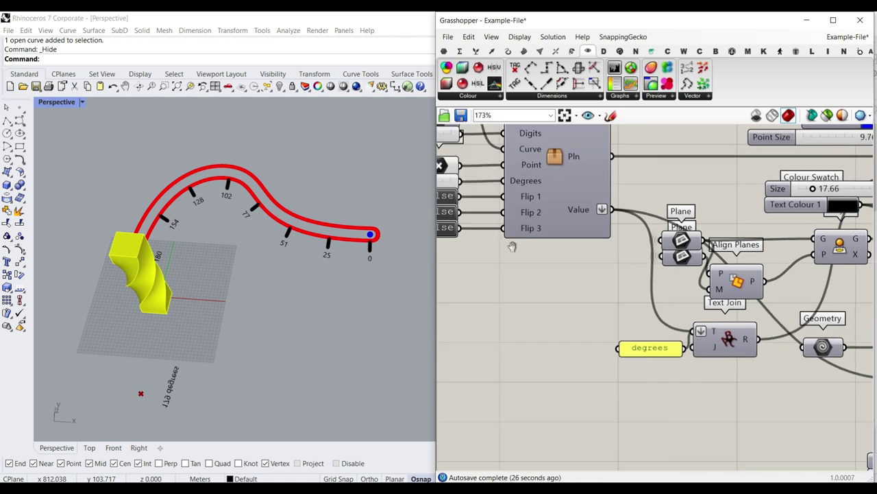
Select the Point parameter of the degrees label, move the point close to the tower, and lower it slightly along Z.
{"action": "left_click", "coordinate": [551, 243]}
{"action": "left_click_drag", "start_coordinate": [144, 378], "coordinate": [244, 257]}
{"action": "right_click_drag", "start_coordinate": [255, 262], "coordinate": [418, 264]}
{"action": "right_click_drag", "start_coordinate": [754, 353], "coordinate": [574, 318]}
{"action": "right_click_drag", "start_coordinate": [774, 326], "coordinate": [495, 286]}
{"action": "scroll", "coordinate": [631, 296], "scroll_direction": "up", "scroll_amount": 2}
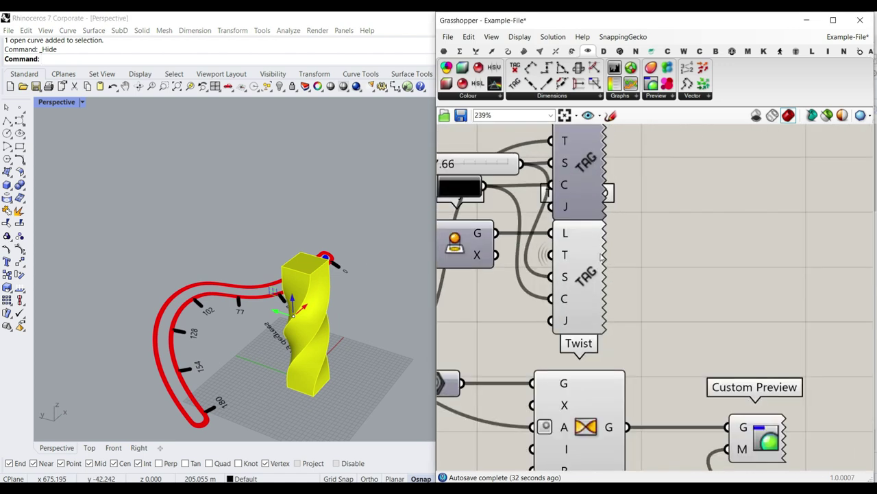
{"action": "right_click_drag", "start_coordinate": [456, 265], "coordinate": [595, 266]}
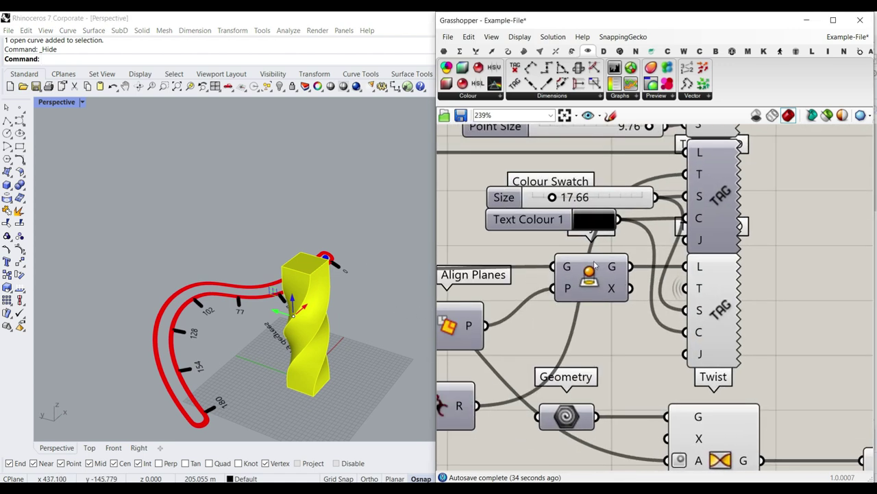
{"action": "right_click_drag", "start_coordinate": [220, 336], "coordinate": [347, 308]}
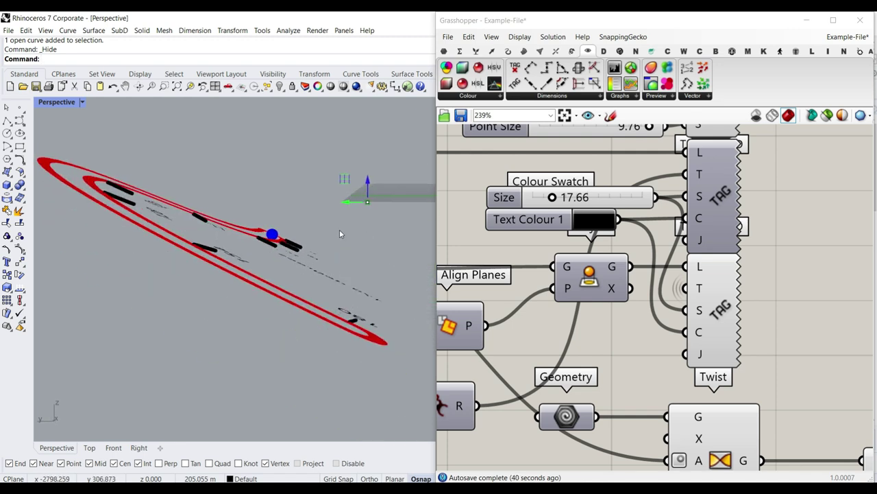
{"action": "mouse_move", "coordinate": [367, 184]}
{"action": "left_mouse_down"}
{"action": "mouse_move", "coordinate": [369, 156]}
{"action": "mouse_move", "coordinate": [369, 195]}
{"action": "left_mouse_up"}
{"action": "mouse_move", "coordinate": [351, 268]}
{"action": "right_mouse_down"}
{"action": "mouse_move", "coordinate": [295, 283]}
{"action": "mouse_move", "coordinate": [337, 270]}
{"action": "mouse_move", "coordinate": [339, 257]}
{"action": "right_mouse_up"}
Set the second cluster's Angle slider to 78 to rotate the degrees label.
{"action": "right_click_drag", "start_coordinate": [453, 308], "coordinate": [860, 347]}
{"action": "scroll", "coordinate": [494, 233], "scroll_direction": "up", "scroll_amount": 1}
{"action": "left_click_drag", "start_coordinate": [484, 230], "coordinate": [512, 230]}
{"action": "right_click_drag", "start_coordinate": [294, 272], "coordinate": [177, 299]}
{"action": "scroll", "coordinate": [177, 298], "scroll_direction": "up", "scroll_amount": 5}
{"action": "left_click_drag", "start_coordinate": [510, 227], "coordinate": [508, 228]}
Set Flip 2 to True for the degrees label, and switch Flip 1 to True and back to False.
{"action": "left_click", "coordinate": [583, 249]}
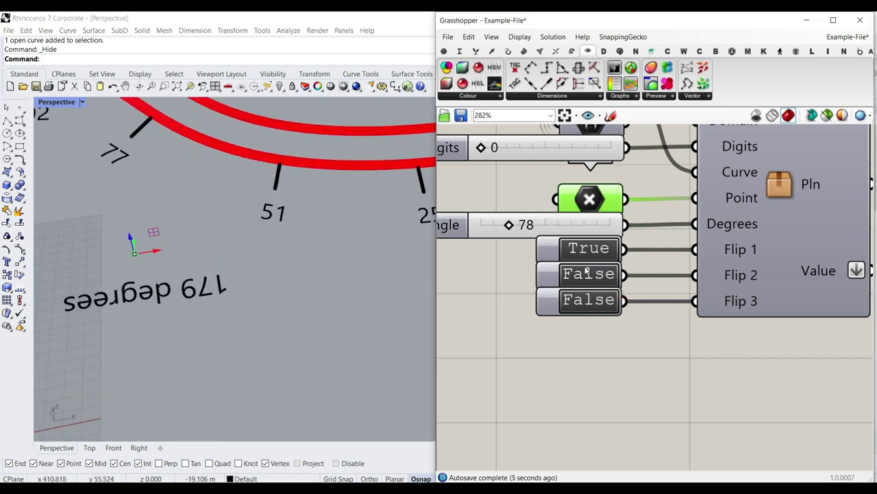
{"action": "left_click", "coordinate": [587, 273]}
{"action": "left_click", "coordinate": [590, 249]}
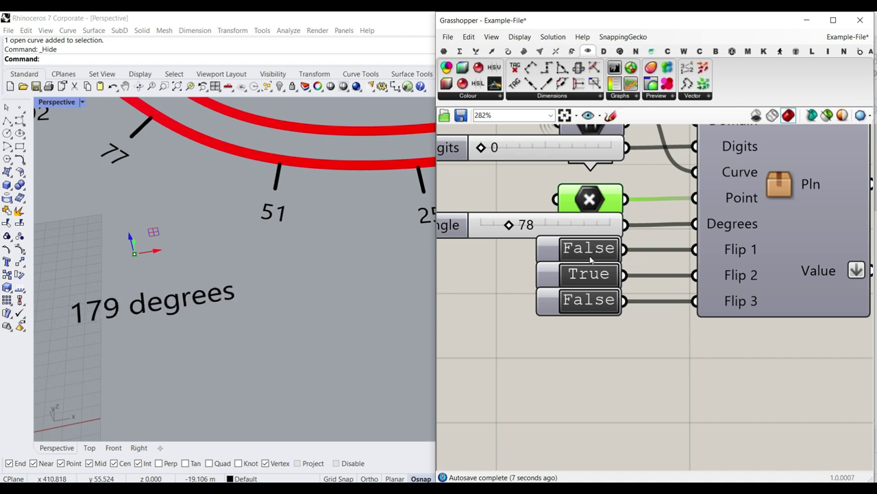
{"action": "scroll", "coordinate": [202, 262], "scroll_direction": "down", "scroll_amount": 3}
{"action": "right_click_drag", "start_coordinate": [202, 262], "coordinate": [232, 326]}
{"action": "scroll", "coordinate": [232, 327], "scroll_direction": "up", "scroll_amount": 5}
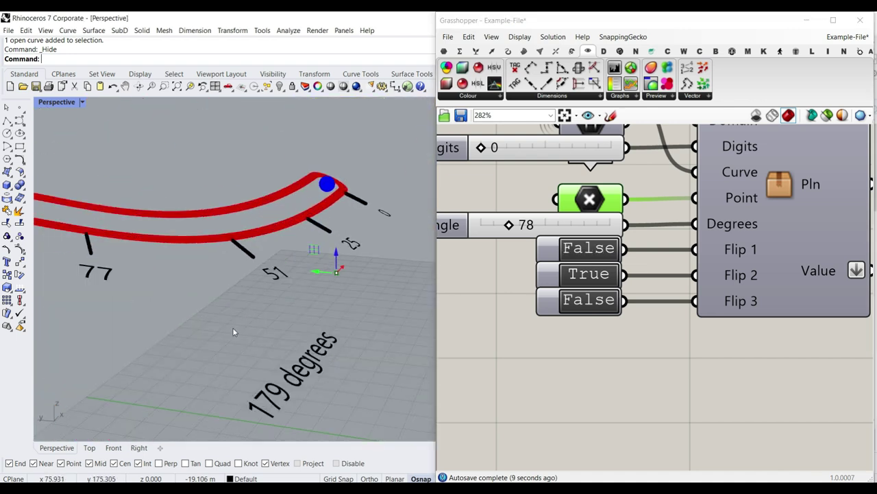
Turn off the preview of the lower Text Tag 3D and turn on the preview of the upper one.
{"action": "scroll", "coordinate": [703, 325], "scroll_direction": "down", "scroll_amount": 3}
{"action": "right_click_drag", "start_coordinate": [704, 325], "coordinate": [569, 319]}
{"action": "right_click_drag", "start_coordinate": [865, 312], "coordinate": [645, 314]}
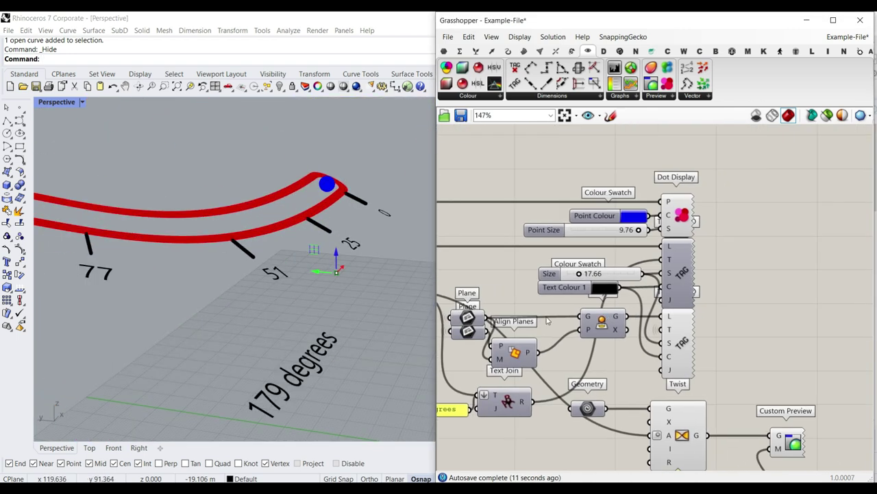
{"action": "scroll", "coordinate": [692, 342], "scroll_direction": "up", "scroll_amount": 3}
{"action": "right_click", "coordinate": [740, 343]}
{"action": "left_click", "coordinate": [755, 345]}
{"action": "right_click", "coordinate": [717, 230]}
{"action": "left_click", "coordinate": [745, 250]}
Move the degrees label's location point to a new spot beside the tower's base with the gumball.
{"action": "right_click_drag", "start_coordinate": [309, 288], "coordinate": [343, 291]}
{"action": "scroll", "coordinate": [336, 288], "scroll_direction": "down", "scroll_amount": 5}
{"action": "scroll", "coordinate": [181, 220], "scroll_direction": "up", "scroll_amount": 6}
{"action": "left_click_drag", "start_coordinate": [196, 214], "coordinate": [185, 152]}
{"action": "right_click_drag", "start_coordinate": [192, 181], "coordinate": [195, 284]}
{"action": "scroll", "coordinate": [163, 244], "scroll_direction": "down", "scroll_amount": 6}
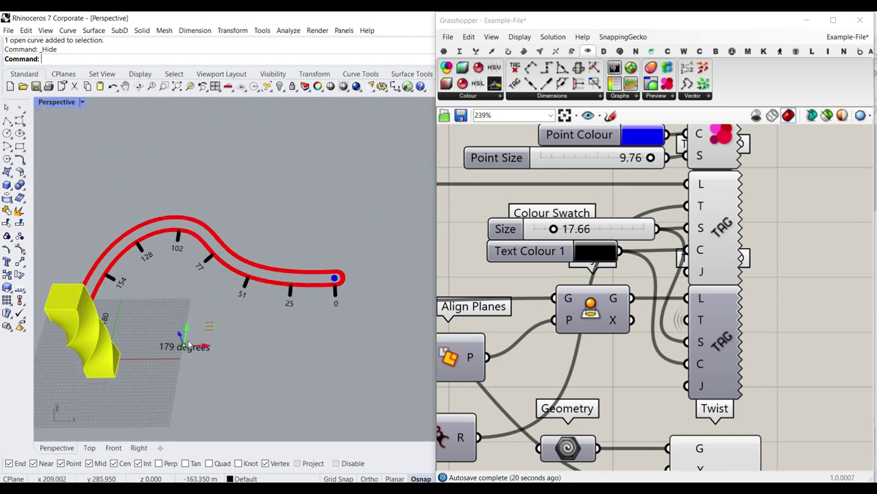
{"action": "scroll", "coordinate": [195, 336], "scroll_direction": "up", "scroll_amount": 5}
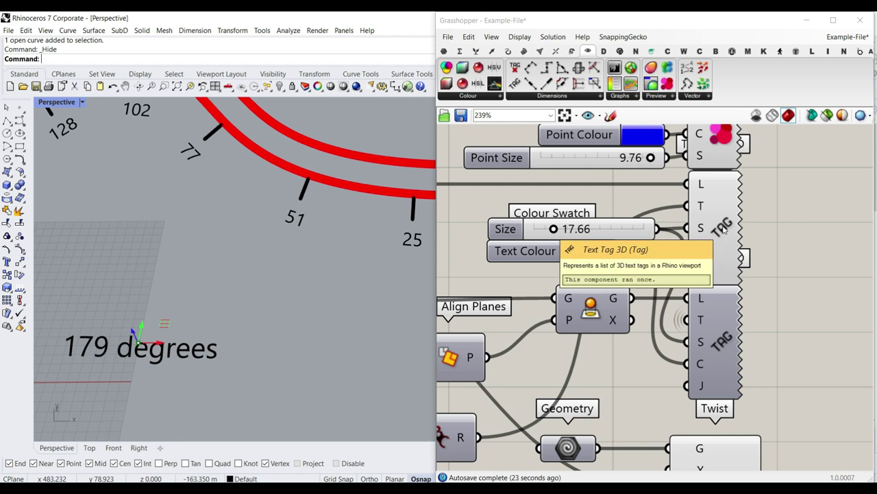
Turn off the upper Text Tag 3D's preview and turn the lower one's preview back on.
{"action": "right_click", "coordinate": [724, 230]}
{"action": "left_click", "coordinate": [745, 248]}
{"action": "right_click", "coordinate": [722, 319]}
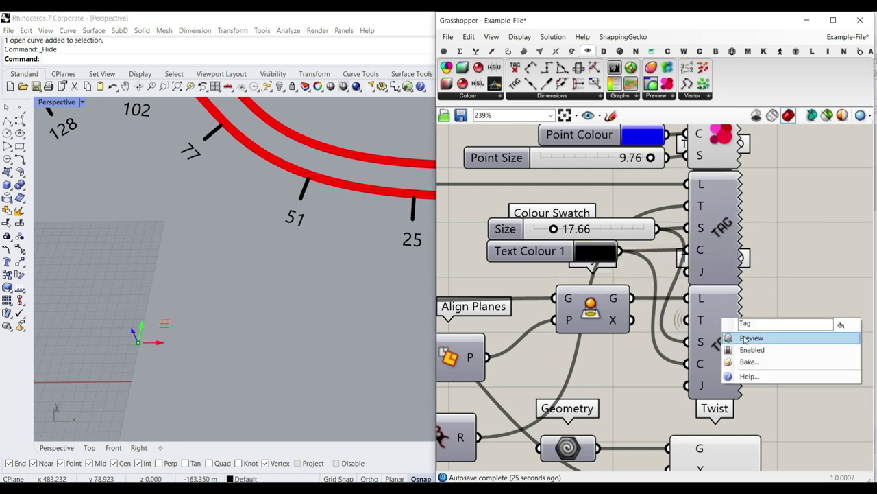
{"action": "left_click", "coordinate": [746, 338]}
{"action": "right_click_drag", "start_coordinate": [417, 338], "coordinate": [424, 278]}
{"action": "scroll", "coordinate": [299, 302], "scroll_direction": "down", "scroll_amount": 4}
{"action": "scroll", "coordinate": [322, 278], "scroll_direction": "down", "scroll_amount": 3}
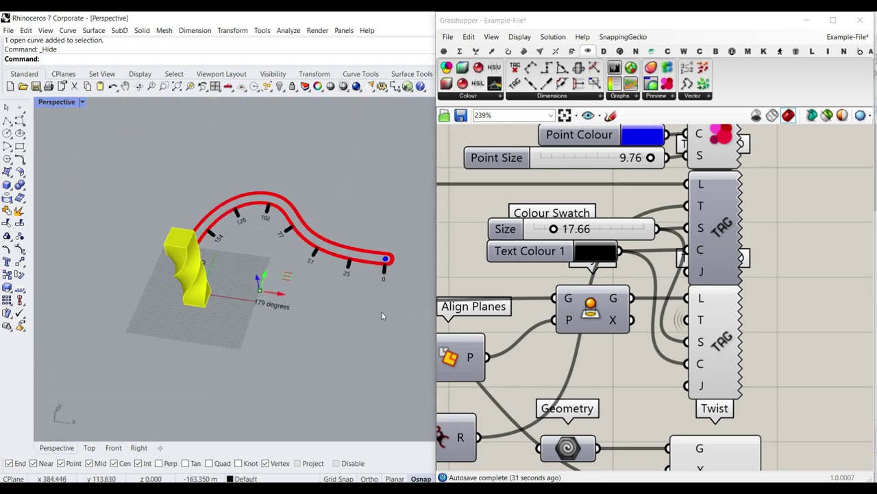
Review the definition from the label and Twist components back to the first cluster, along with the twisted tower.
{"action": "right_click_drag", "start_coordinate": [637, 388], "coordinate": [651, 315]}
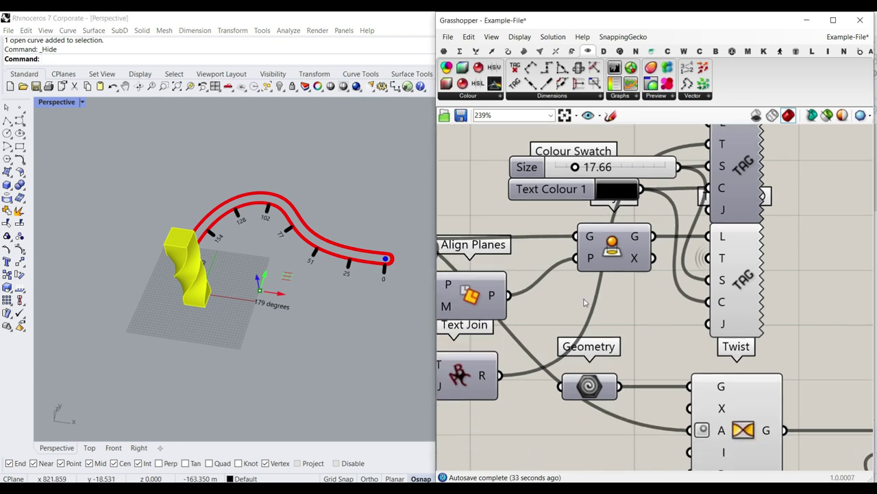
{"action": "scroll", "coordinate": [591, 303], "scroll_direction": "down", "scroll_amount": 5}
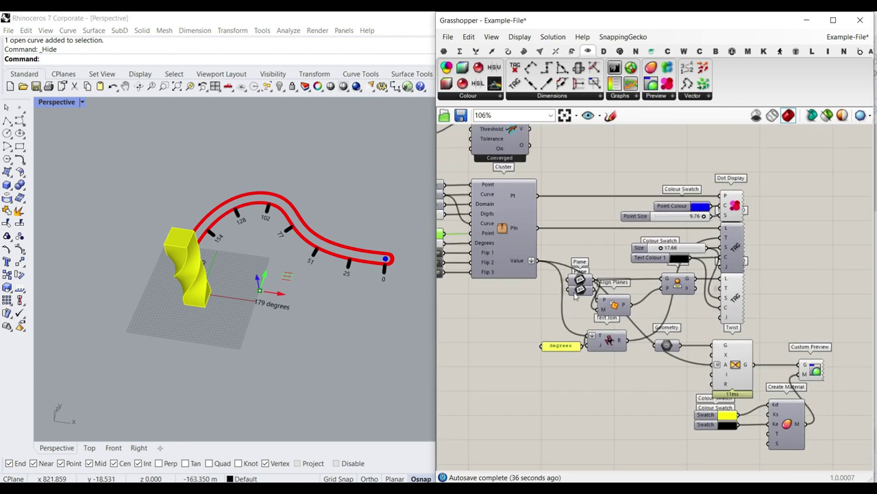
{"action": "scroll", "coordinate": [213, 295], "scroll_direction": "up", "scroll_amount": 5}
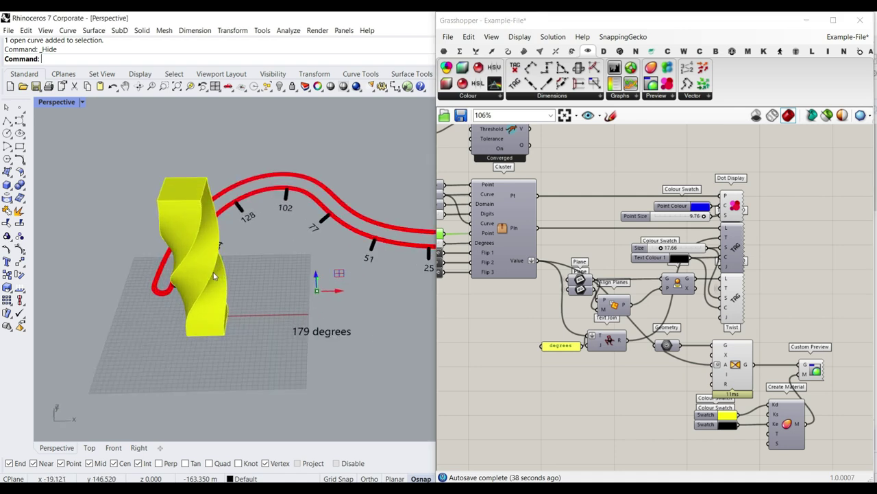
{"action": "right_click_drag", "start_coordinate": [559, 295], "coordinate": [686, 377]}
{"action": "scroll", "coordinate": [692, 378], "scroll_direction": "down", "scroll_amount": 2}
{"action": "right_click_drag", "start_coordinate": [500, 332], "coordinate": [647, 338]}
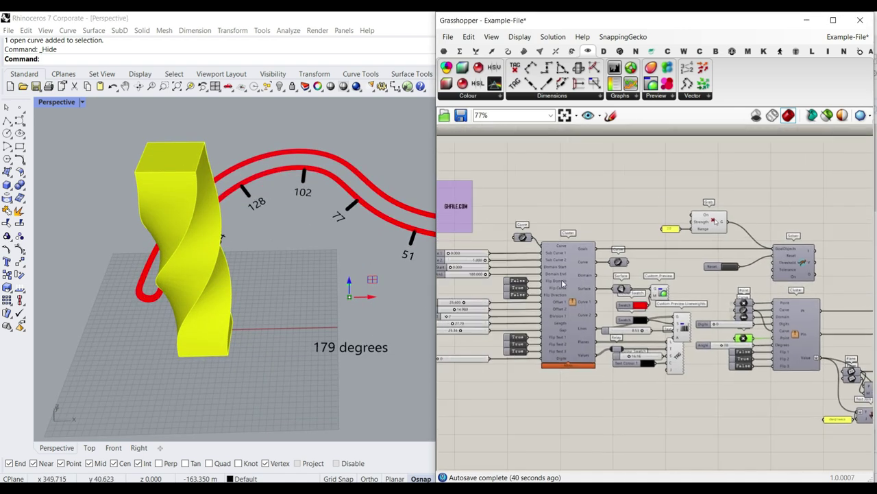
{"action": "scroll", "coordinate": [562, 281], "scroll_direction": "up", "scroll_amount": 4}
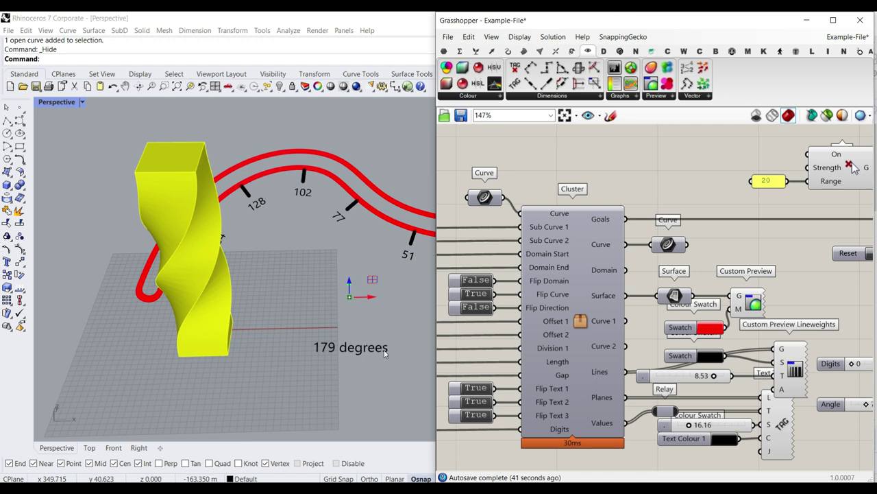
Open the first cluster, review its colored component groups, and return to the parent definition near the Curve input.
{"action": "scroll", "coordinate": [241, 346], "scroll_direction": "down", "scroll_amount": 8}
{"action": "scroll", "coordinate": [299, 290], "scroll_direction": "up", "scroll_amount": 6}
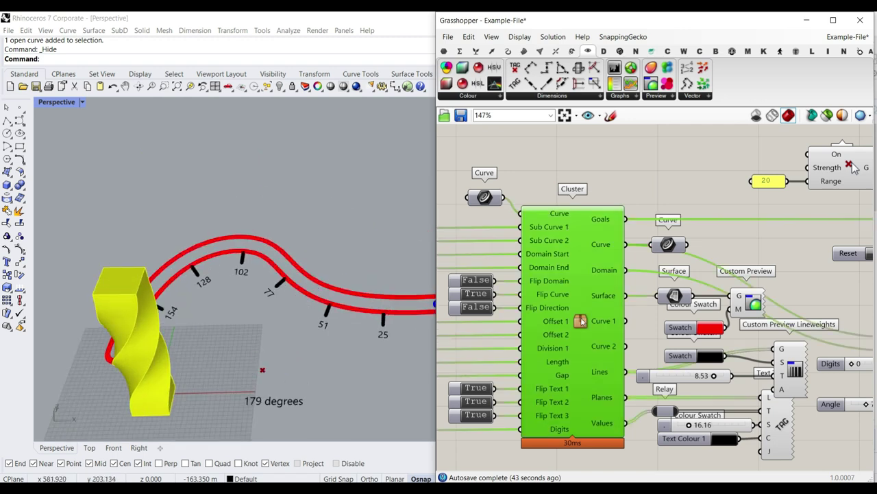
{"action": "double_click", "coordinate": [581, 320]}
{"action": "scroll", "coordinate": [590, 288], "scroll_direction": "up", "scroll_amount": 3}
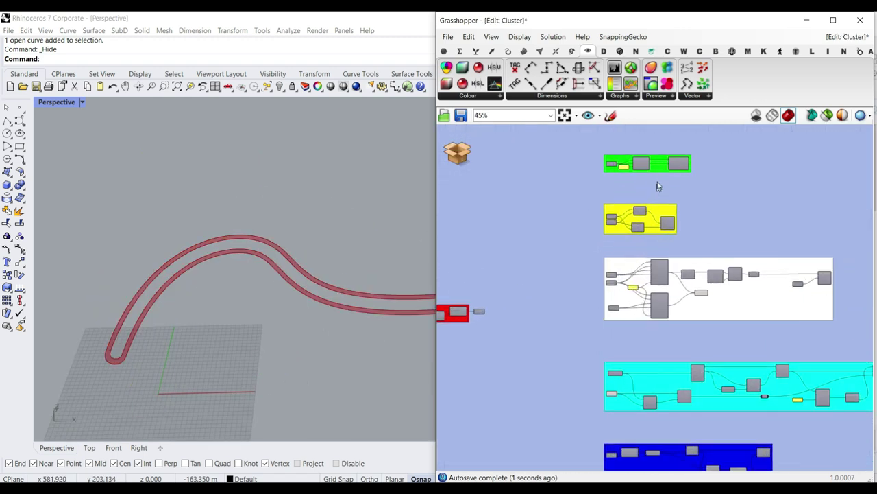
{"action": "scroll", "coordinate": [631, 339], "scroll_direction": "up", "scroll_amount": 6}
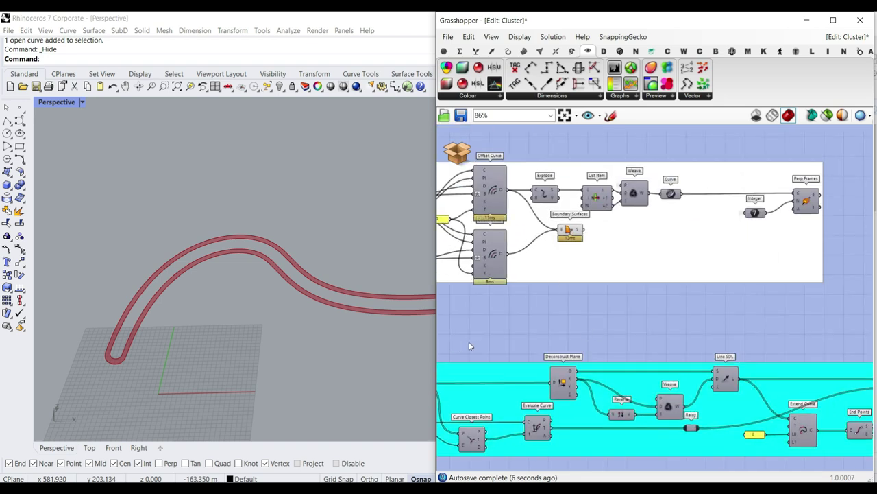
{"action": "scroll", "coordinate": [473, 343], "scroll_direction": "down", "scroll_amount": 6}
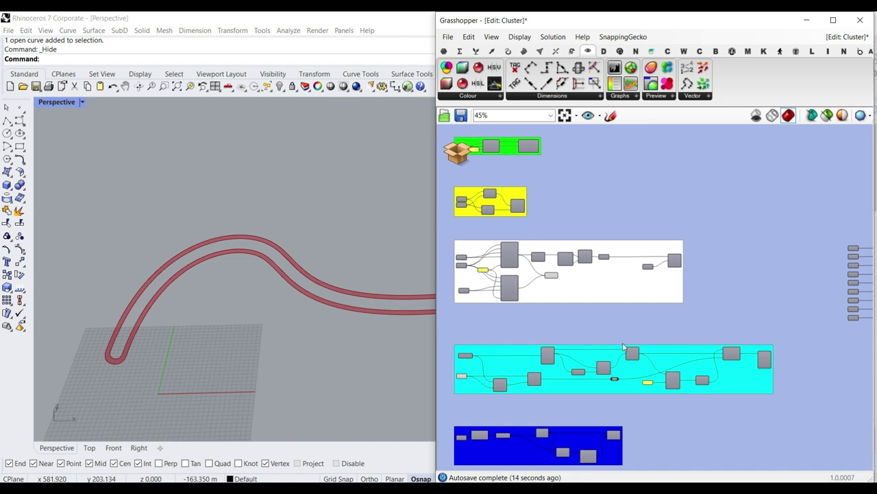
{"action": "left_click", "coordinate": [460, 152]}
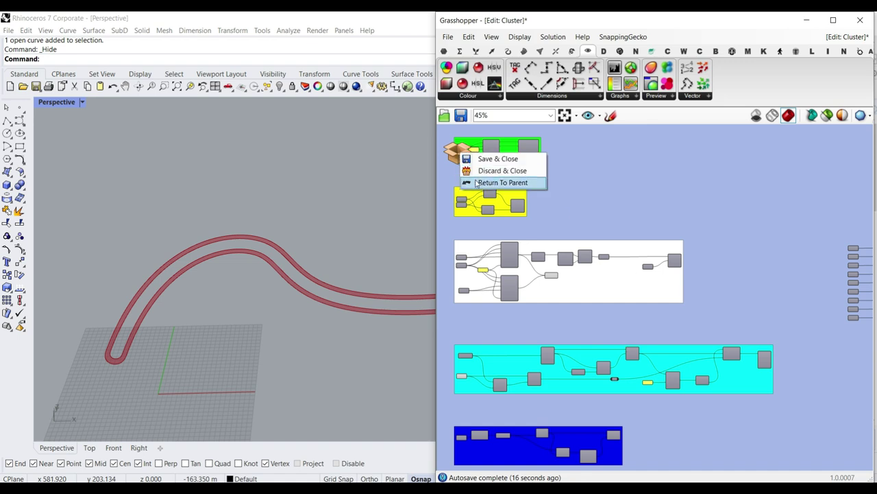
{"action": "left_click", "coordinate": [503, 183]}
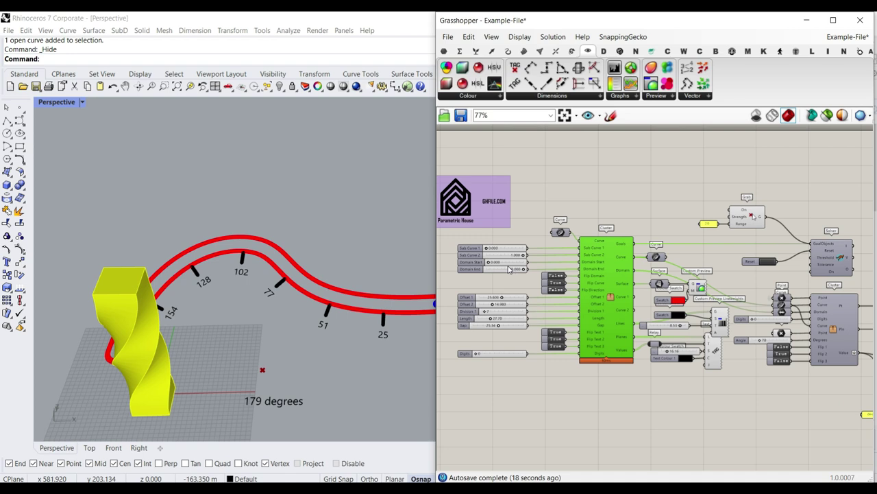
{"action": "scroll", "coordinate": [497, 183], "scroll_direction": "up", "scroll_amount": 5}
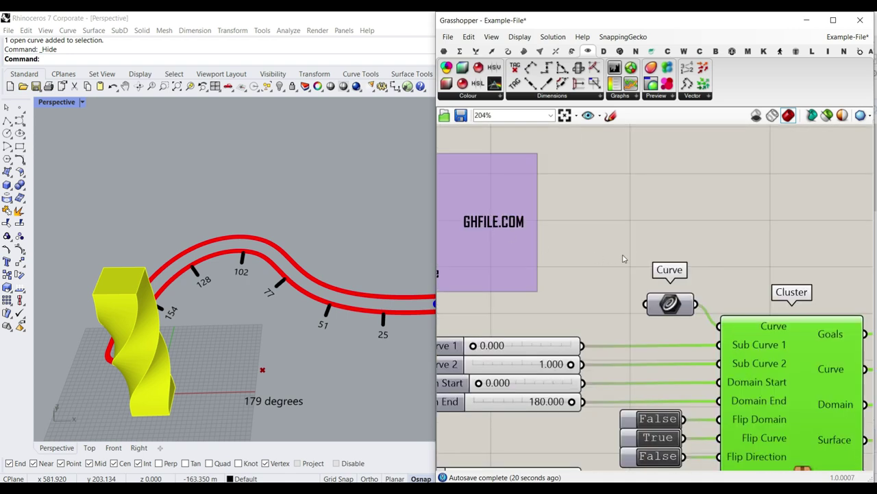
{"action": "right_click_drag", "start_coordinate": [759, 312], "coordinate": [556, 147]}
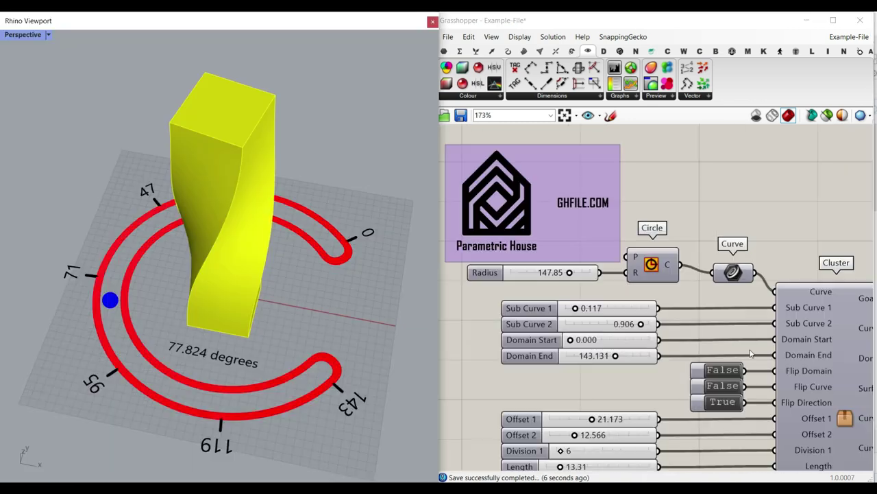
Open the first cluster of the circle-based definition and turn off the preview of all its components.
{"action": "scroll", "coordinate": [839, 370], "scroll_direction": "down", "scroll_amount": 5}
{"action": "left_click_drag", "start_coordinate": [838, 385], "coordinate": [773, 226]}
{"action": "scroll", "coordinate": [617, 309], "scroll_direction": "up", "scroll_amount": 8}
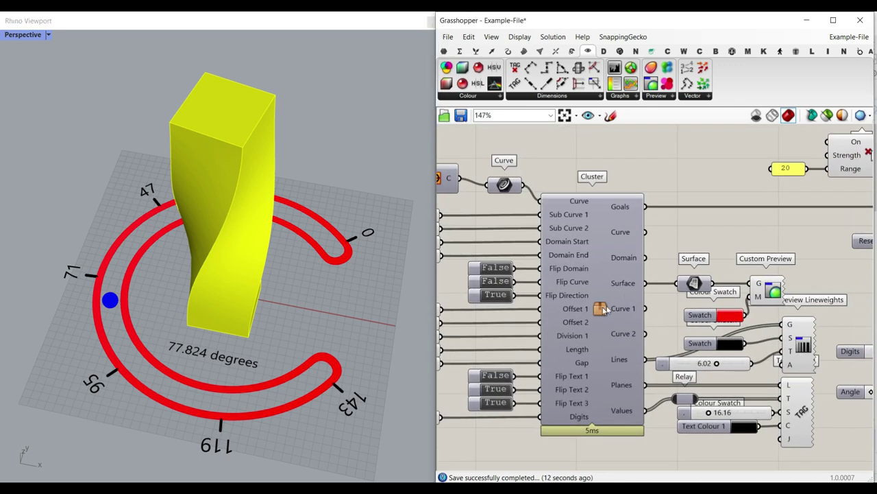
{"action": "double_click", "coordinate": [605, 310]}
{"action": "left_click_drag", "start_coordinate": [787, 385], "coordinate": [536, 198]}
{"action": "right_click", "coordinate": [584, 162]}
{"action": "left_click", "coordinate": [609, 178]}
Turn on the preview of the Sub Curve component in the red group.
{"action": "scroll", "coordinate": [587, 291], "scroll_direction": "up", "scroll_amount": 4}
{"action": "scroll", "coordinate": [588, 291], "scroll_direction": "up", "scroll_amount": 4}
{"action": "right_click_drag", "start_coordinate": [508, 320], "coordinate": [752, 299]}
{"action": "right_click_drag", "start_coordinate": [473, 311], "coordinate": [544, 304]}
{"action": "scroll", "coordinate": [544, 304], "scroll_direction": "up", "scroll_amount": 4}
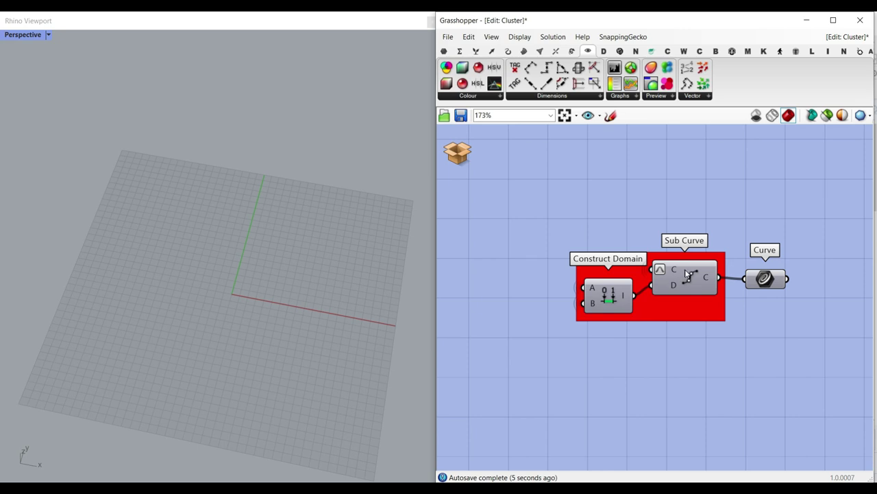
{"action": "right_click", "coordinate": [686, 270]}
{"action": "left_click", "coordinate": [692, 293]}
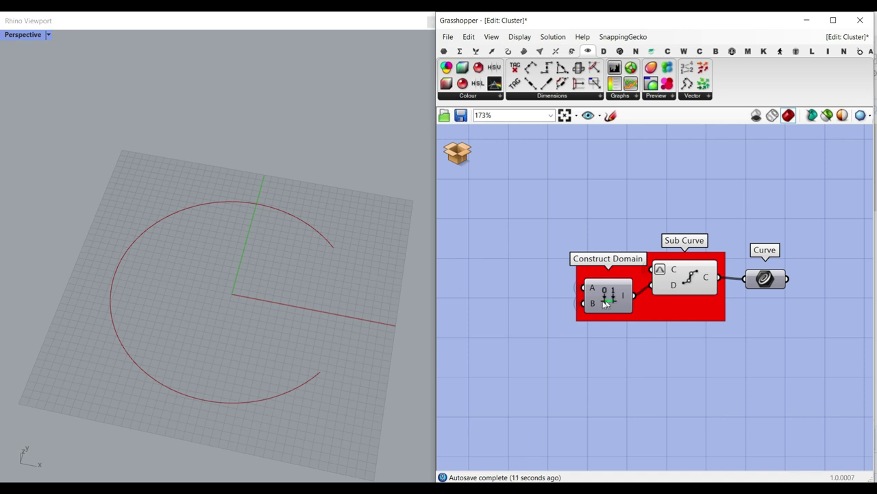
Look up the Construct Domain component that supplies the Sub Curve's domain.
{"action": "left_click", "coordinate": [476, 51]}
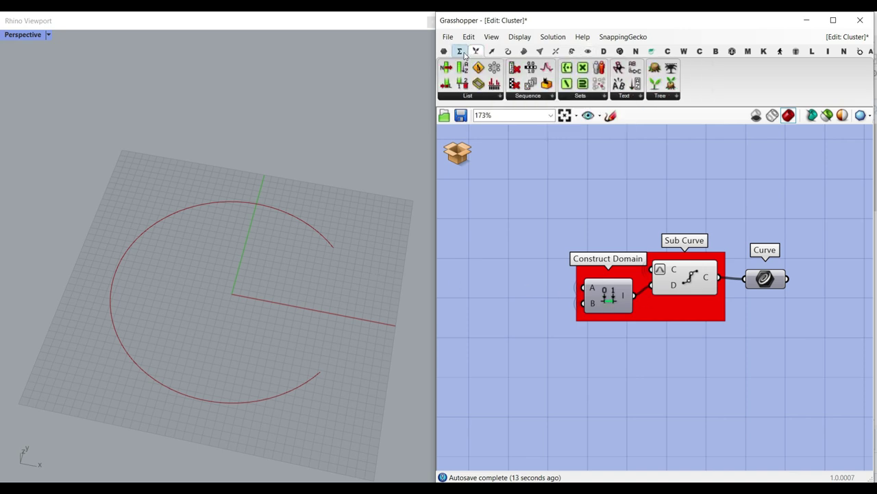
{"action": "left_click", "coordinate": [460, 51]}
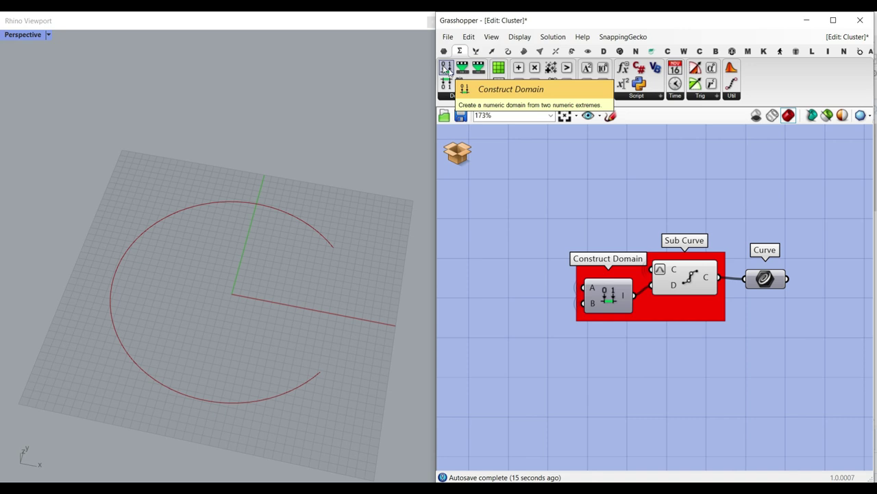
{"action": "left_click", "coordinate": [678, 279]}
Trace the Curve parameter's wires from the red group to the Offset Curve components in the white group.
{"action": "right_click_drag", "start_coordinate": [745, 314], "coordinate": [583, 330]}
{"action": "scroll", "coordinate": [583, 330], "scroll_direction": "down", "scroll_amount": 5}
{"action": "scroll", "coordinate": [580, 326], "scroll_direction": "up", "scroll_amount": 4}
{"action": "left_click", "coordinate": [593, 311]}
{"action": "right_click_drag", "start_coordinate": [643, 364], "coordinate": [567, 284]}
{"action": "scroll", "coordinate": [562, 281], "scroll_direction": "down", "scroll_amount": 5}
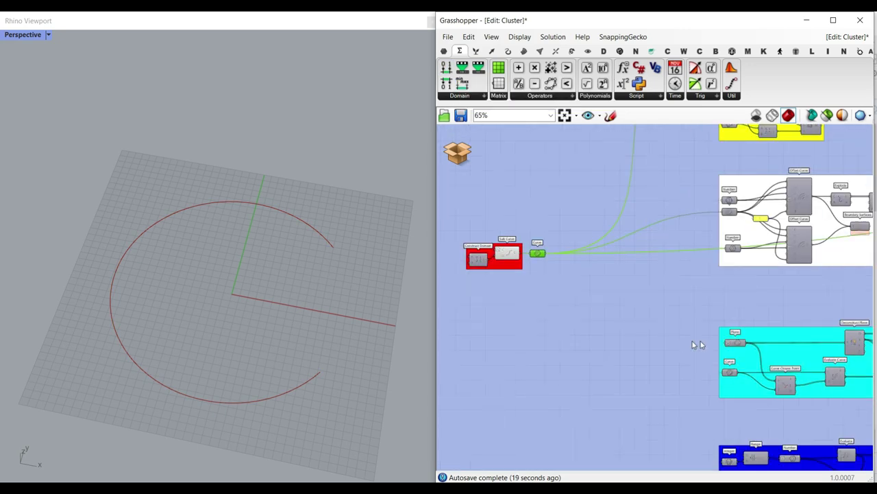
{"action": "right_click_drag", "start_coordinate": [700, 345], "coordinate": [580, 348]}
{"action": "scroll", "coordinate": [644, 259], "scroll_direction": "up", "scroll_amount": 4}
{"action": "right_click_drag", "start_coordinate": [689, 292], "coordinate": [582, 366]}
{"action": "right_click_drag", "start_coordinate": [584, 322], "coordinate": [683, 357]}
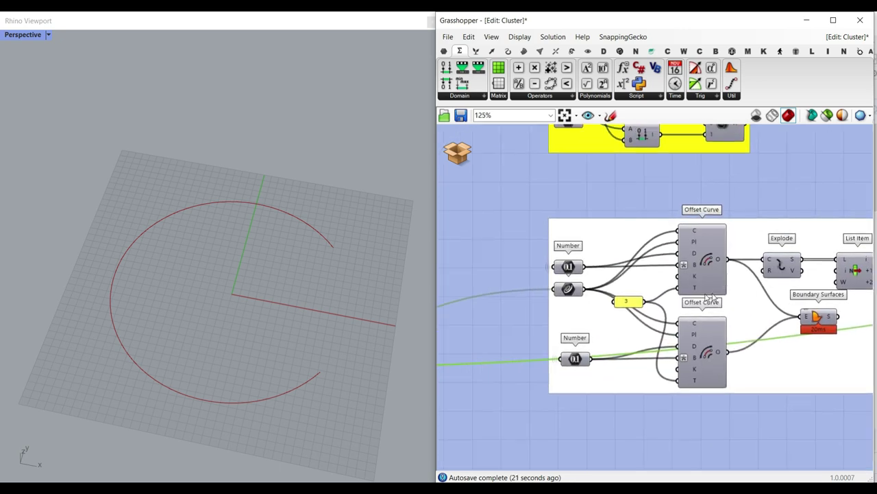
Look through the Pufferfish curve components and turn on the upper Offset Curve's preview.
{"action": "left_click", "coordinate": [652, 51]}
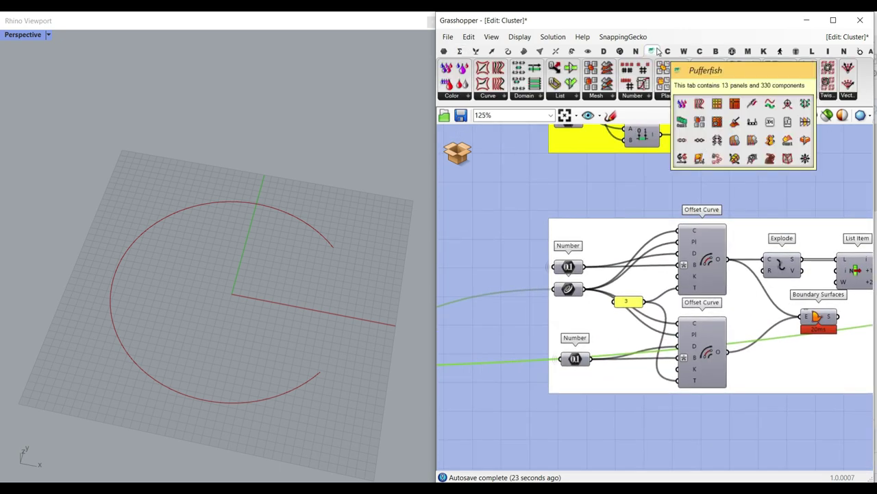
{"action": "left_click", "coordinate": [495, 98]}
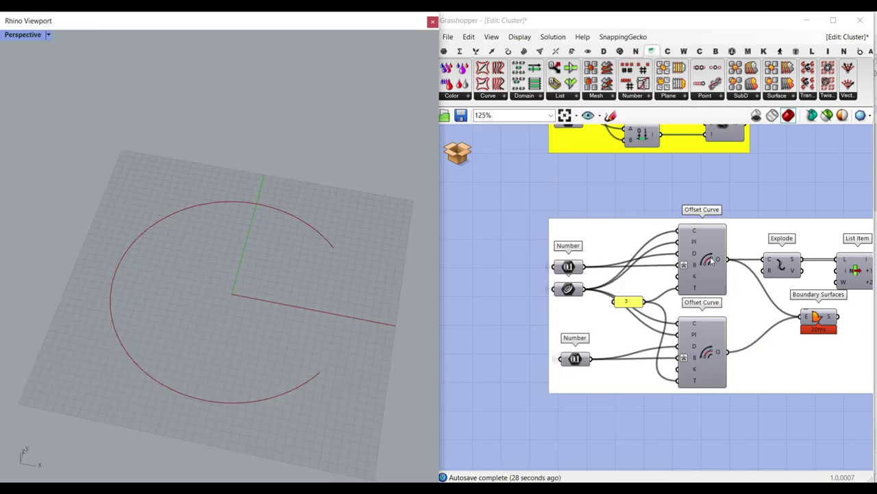
{"action": "right_click", "coordinate": [713, 260]}
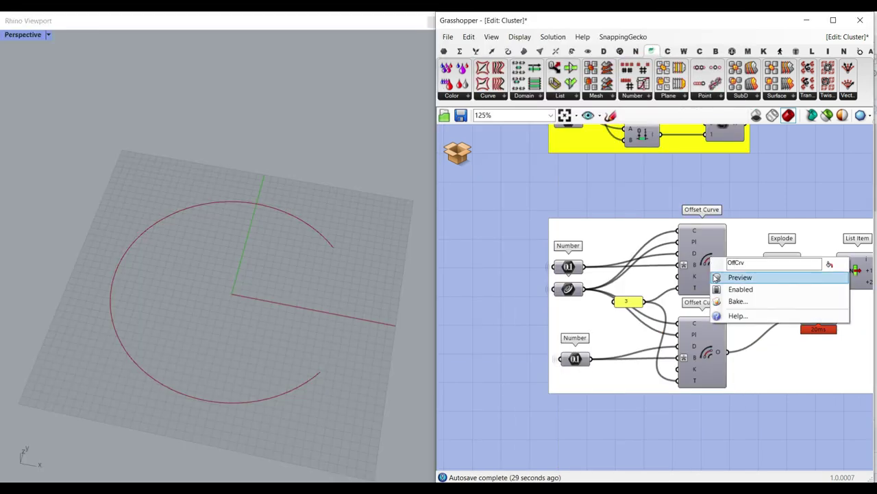
{"action": "left_click", "coordinate": [717, 279]}
{"action": "scroll", "coordinate": [613, 264], "scroll_direction": "up", "scroll_amount": 3}
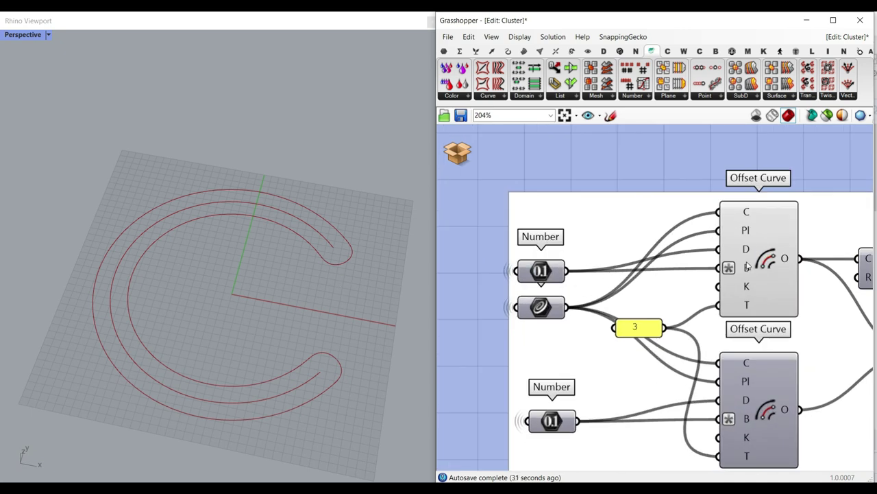
Inspect the upper Offset Curve's curve and distance inputs and turn on the lower Offset Curve's preview.
{"action": "left_click", "coordinate": [536, 310]}
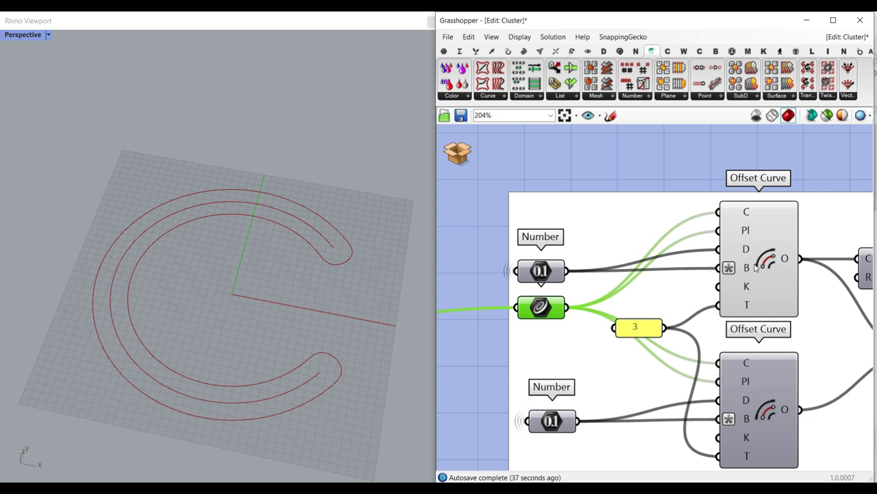
{"action": "mouse_move", "coordinate": [739, 253]}
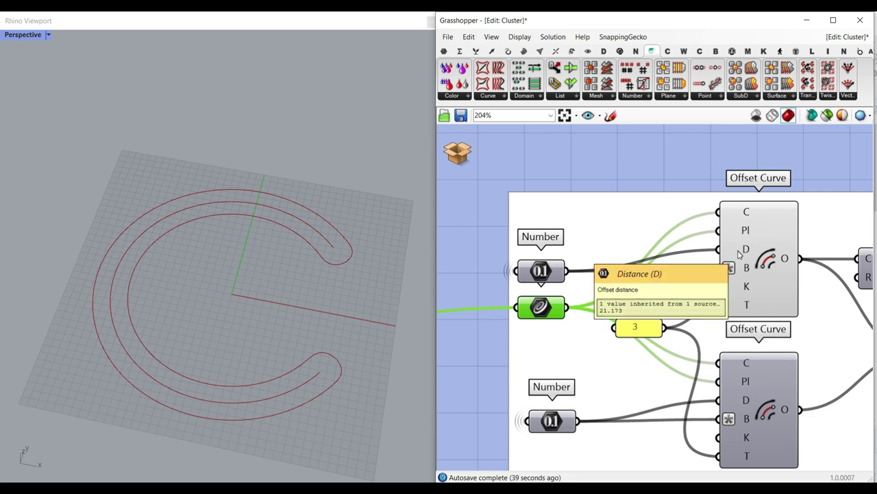
{"action": "right_click", "coordinate": [764, 402]}
{"action": "left_click", "coordinate": [778, 423]}
{"action": "right_click_drag", "start_coordinate": [322, 204], "coordinate": [327, 224]}
{"action": "scroll", "coordinate": [327, 228], "scroll_direction": "up", "scroll_amount": 5}
{"action": "right_click_drag", "start_coordinate": [856, 353], "coordinate": [621, 300]}
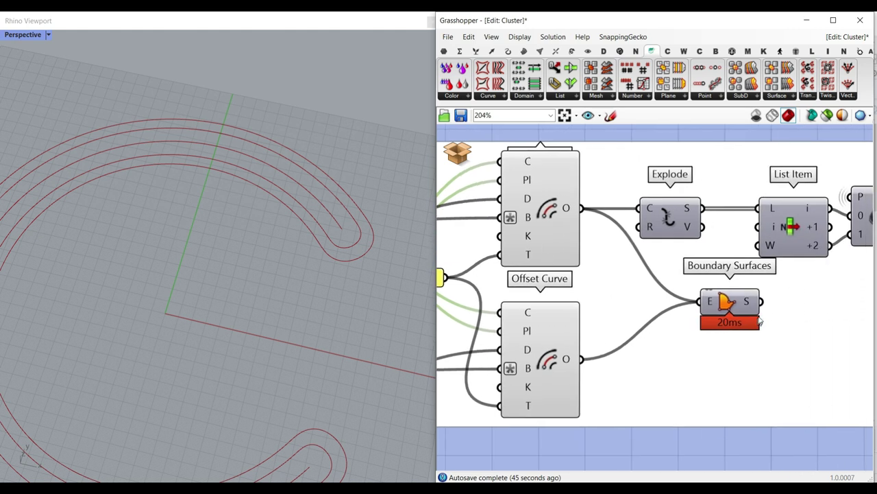
Turn on the preview of the Boundary Surfaces component to view the area between the two offsets.
{"action": "right_click", "coordinate": [735, 302]}
{"action": "left_click", "coordinate": [754, 320]}
{"action": "scroll", "coordinate": [348, 229], "scroll_direction": "down", "scroll_amount": 3}
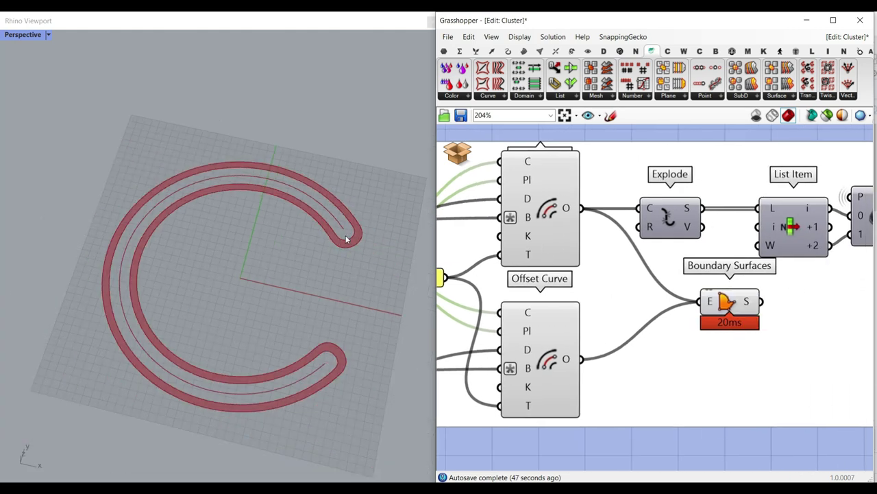
Turn off the previews of both Offset Curves and Boundary Surfaces, and turn the Boundary Surfaces preview back on alone.
{"action": "scroll", "coordinate": [348, 222], "scroll_direction": "up", "scroll_amount": 2}
{"action": "right_click_drag", "start_coordinate": [678, 270], "coordinate": [656, 265]}
{"action": "scroll", "coordinate": [655, 279], "scroll_direction": "down", "scroll_amount": 3}
{"action": "left_click_drag", "start_coordinate": [704, 377], "coordinate": [495, 193]}
{"action": "middle_click", "coordinate": [509, 170]}
{"action": "left_click", "coordinate": [517, 188]}
{"action": "left_click", "coordinate": [517, 190]}
{"action": "scroll", "coordinate": [601, 252], "scroll_direction": "up", "scroll_amount": 3}
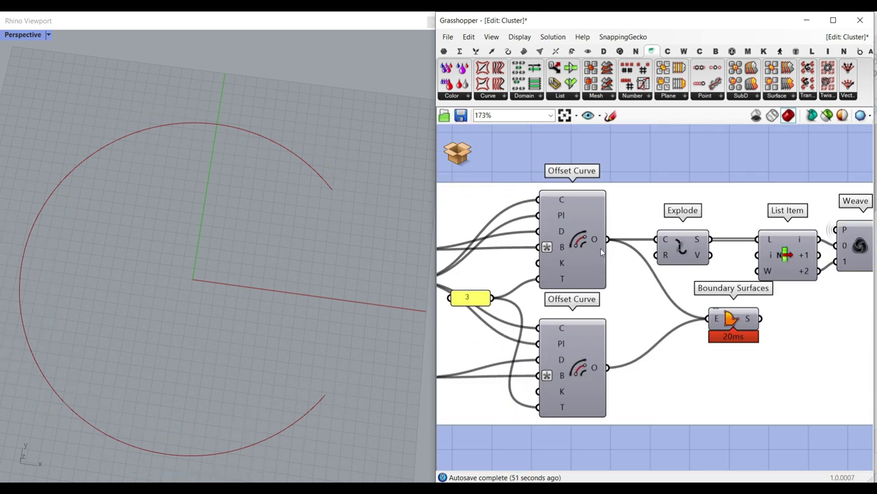
{"action": "right_click", "coordinate": [725, 312]}
{"action": "left_click", "coordinate": [754, 335]}
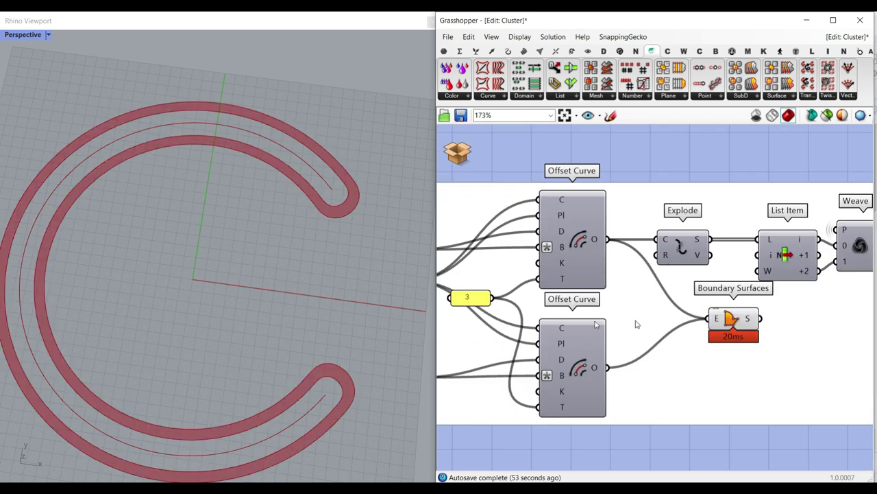
Turn the upper Offset Curve's preview on to check the outline feeding Explode, and turn it off again.
{"action": "right_click_drag", "start_coordinate": [672, 252], "coordinate": [613, 261]}
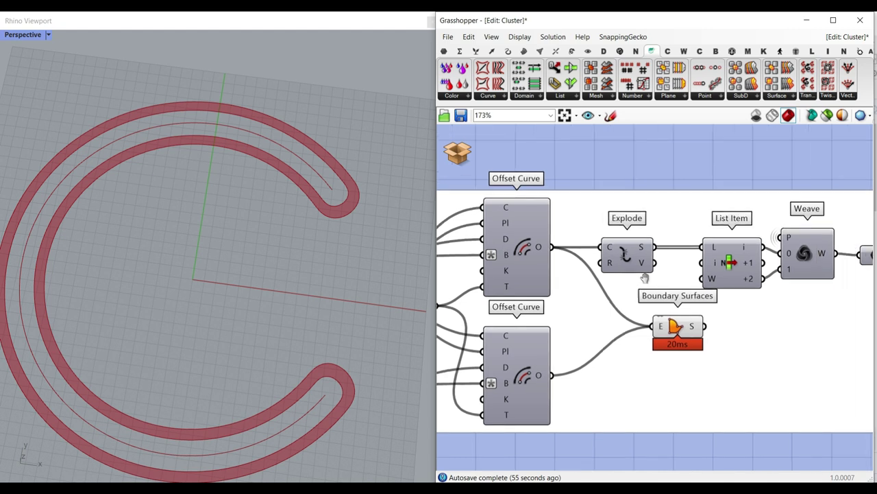
{"action": "right_click", "coordinate": [525, 240]}
{"action": "left_click", "coordinate": [542, 256]}
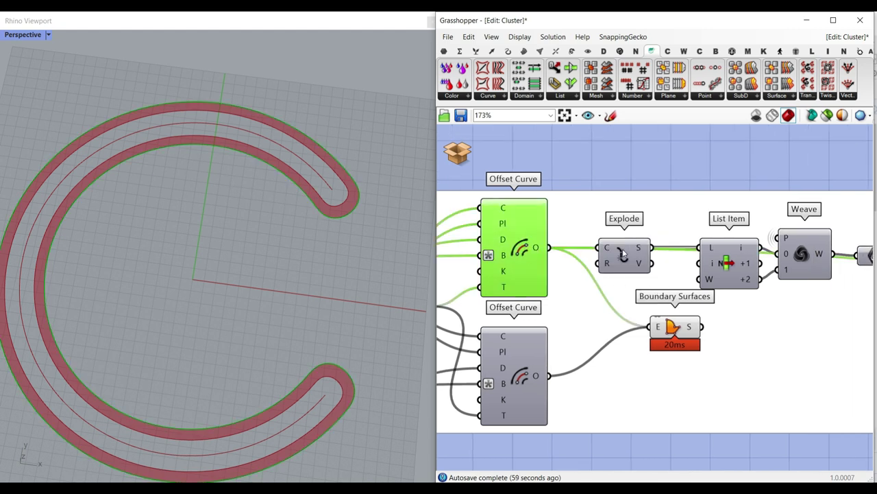
{"action": "right_click", "coordinate": [525, 245]}
{"action": "left_click", "coordinate": [545, 260]}
Add a Curve parameter above List Item and connect it to the i output to inspect that segment.
{"action": "right_click_drag", "start_coordinate": [754, 272], "coordinate": [665, 272]}
{"action": "left_click_drag", "start_coordinate": [651, 273], "coordinate": [612, 264]}
{"action": "scroll", "coordinate": [607, 267], "scroll_direction": "up", "scroll_amount": 3}
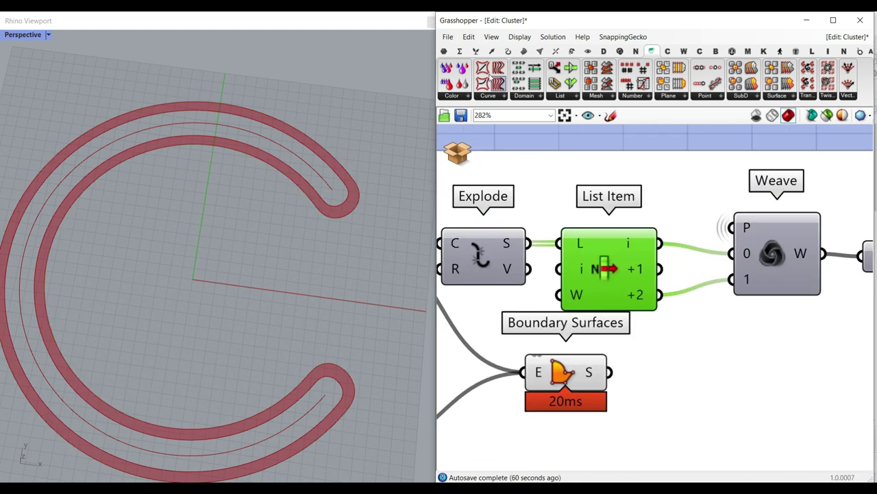
{"action": "left_click", "coordinate": [444, 52]}
{"action": "left_click_drag", "start_coordinate": [478, 83], "coordinate": [710, 189]}
{"action": "right_click_drag", "start_coordinate": [335, 188], "coordinate": [335, 161]}
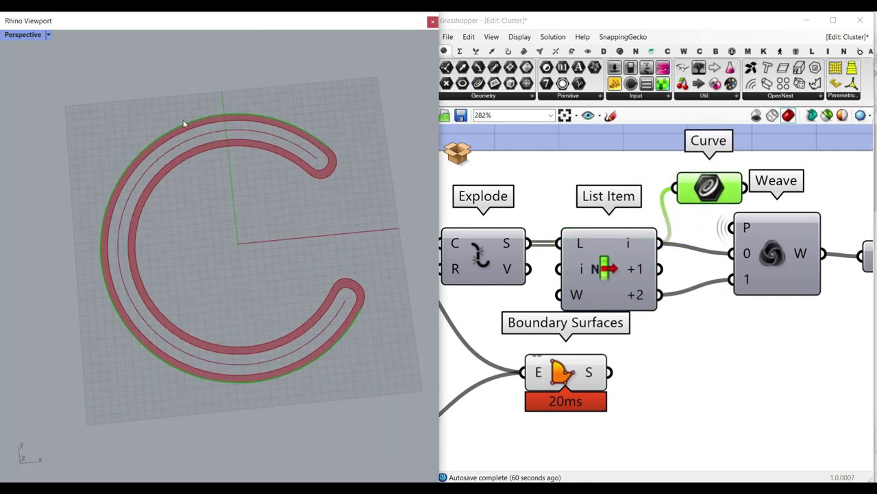
{"action": "scroll", "coordinate": [645, 265], "scroll_direction": "down", "scroll_amount": 5}
{"action": "scroll", "coordinate": [614, 296], "scroll_direction": "up", "scroll_amount": 3}
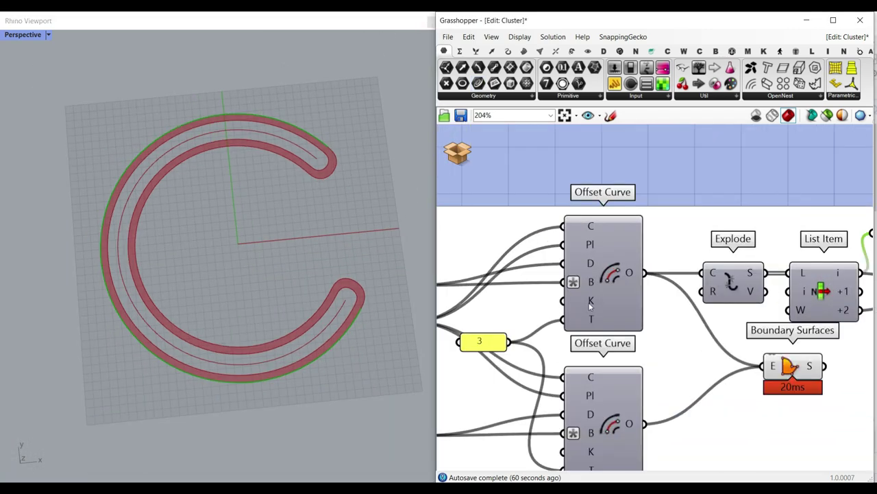
{"action": "mouse_move", "coordinate": [615, 296]}
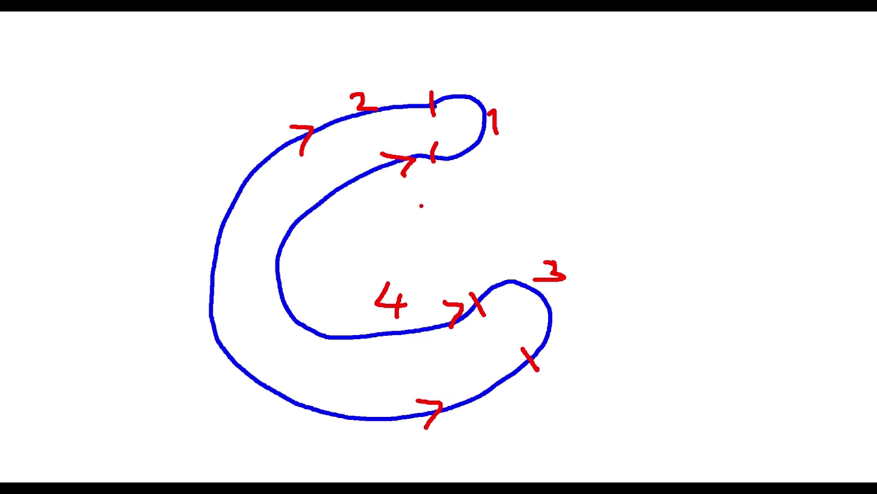
{"action": "mouse_move", "coordinate": [263, 161]}
{"action": "left_mouse_down"}
{"action": "mouse_move", "coordinate": [250, 169]}
{"action": "mouse_move", "coordinate": [268, 163]}
{"action": "left_mouse_up"}
{"action": "mouse_move", "coordinate": [319, 203]}
{"action": "left_mouse_down"}
{"action": "mouse_move", "coordinate": [314, 210]}
{"action": "mouse_move", "coordinate": [319, 204]}
{"action": "left_mouse_up"}
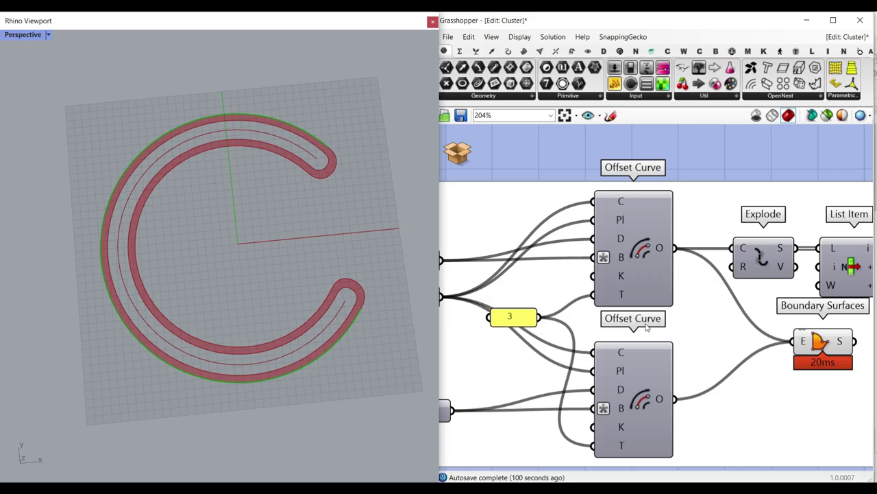
Rewire the added Curve parameter to List Item's +2 output to inspect that segment, and delete the parameter.
{"action": "right_click_drag", "start_coordinate": [871, 281], "coordinate": [632, 281]}
{"action": "left_click_drag", "start_coordinate": [690, 223], "coordinate": [684, 217]}
{"action": "left_click_drag", "start_coordinate": [655, 291], "coordinate": [662, 218], "text": "shift"}
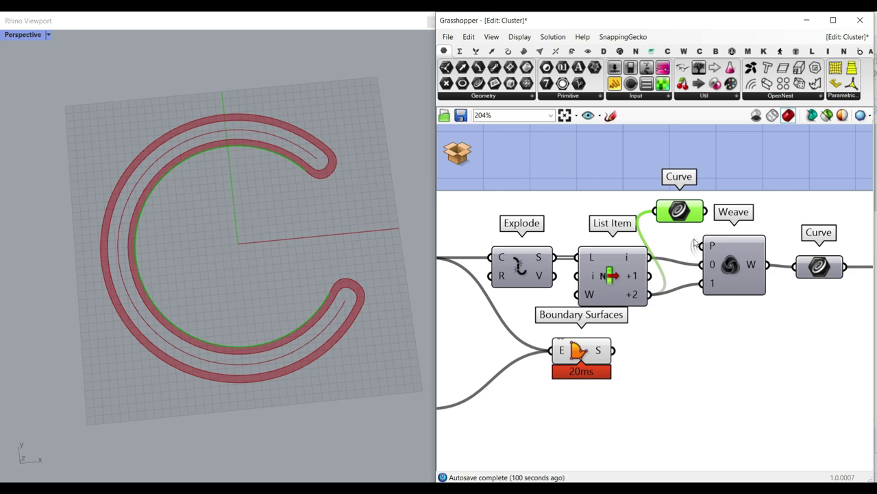
{"action": "key", "text": "Delete"}
Look up the Weave component among the List components and select the one after List Item on the canvas.
{"action": "right_click_drag", "start_coordinate": [653, 166], "coordinate": [547, 198]}
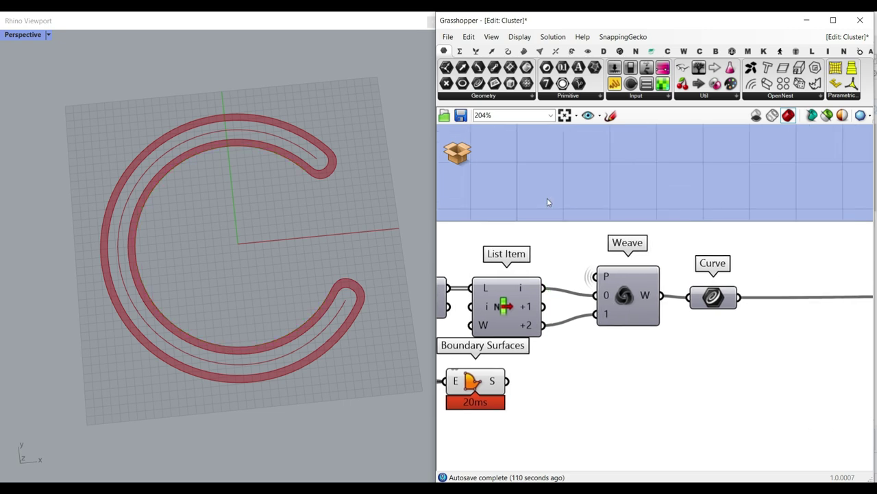
{"action": "left_click", "coordinate": [476, 51]}
{"action": "left_click", "coordinate": [466, 96]}
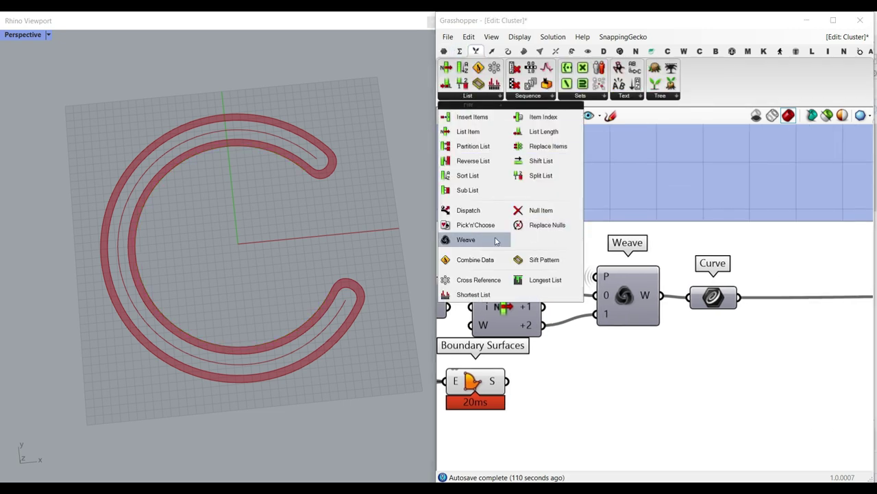
{"action": "left_click", "coordinate": [664, 198]}
{"action": "left_click", "coordinate": [630, 289]}
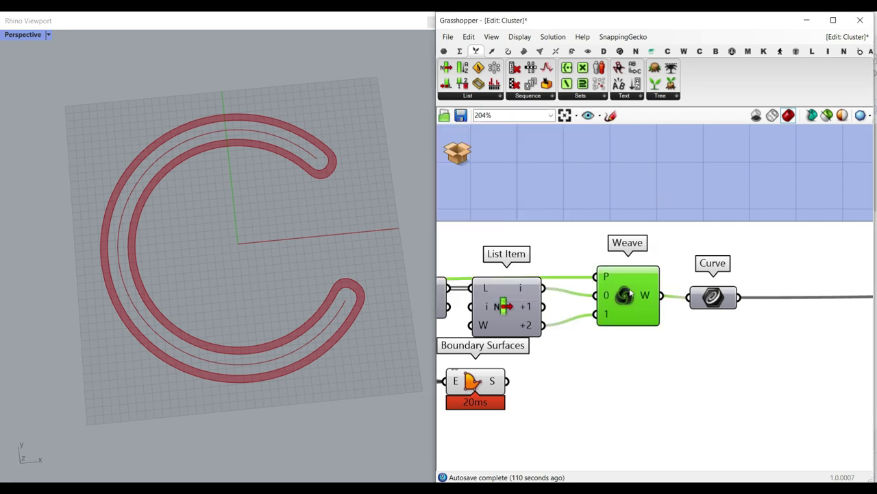
Trace the wire of Weave's P input back to its source among the cluster inputs, and examine the P, 0 and 1 inputs.
{"action": "right_click_drag", "start_coordinate": [598, 293], "coordinate": [715, 269]}
{"action": "scroll", "coordinate": [715, 268], "scroll_direction": "down", "scroll_amount": 4}
{"action": "right_click_drag", "start_coordinate": [592, 276], "coordinate": [795, 276]}
{"action": "right_click_drag", "start_coordinate": [445, 300], "coordinate": [842, 244]}
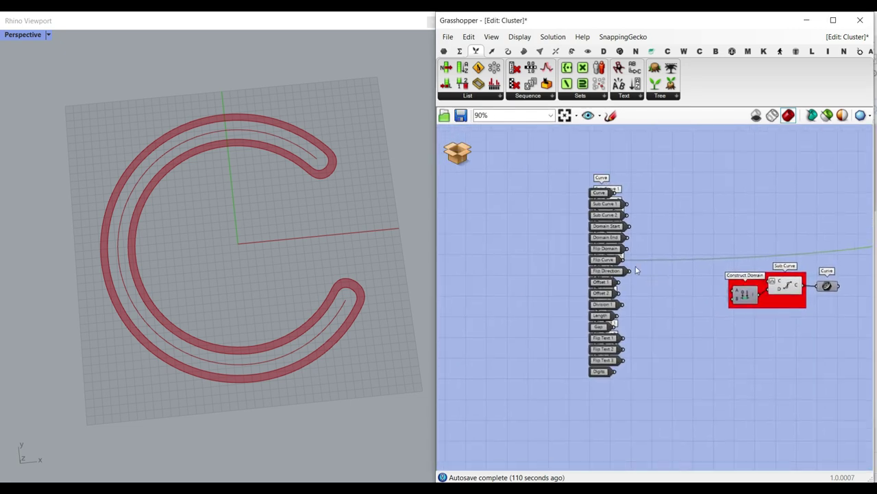
{"action": "scroll", "coordinate": [617, 267], "scroll_direction": "up", "scroll_amount": 5}
{"action": "scroll", "coordinate": [576, 269], "scroll_direction": "down", "scroll_amount": 3}
{"action": "right_click_drag", "start_coordinate": [780, 263], "coordinate": [586, 270]}
{"action": "scroll", "coordinate": [586, 269], "scroll_direction": "down", "scroll_amount": 4}
{"action": "right_click_drag", "start_coordinate": [835, 261], "coordinate": [547, 281]}
{"action": "scroll", "coordinate": [748, 259], "scroll_direction": "up", "scroll_amount": 2}
{"action": "scroll", "coordinate": [749, 258], "scroll_direction": "up", "scroll_amount": 3}
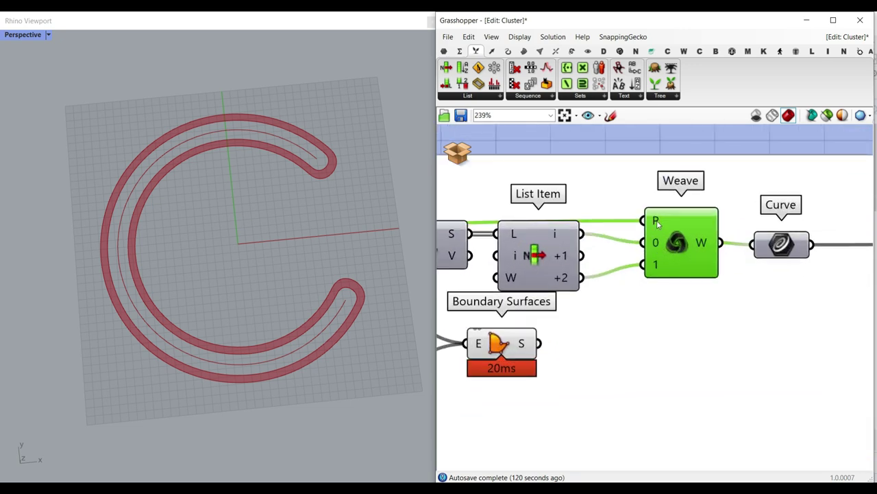
{"action": "scroll", "coordinate": [657, 244], "scroll_direction": "up", "scroll_amount": 2}
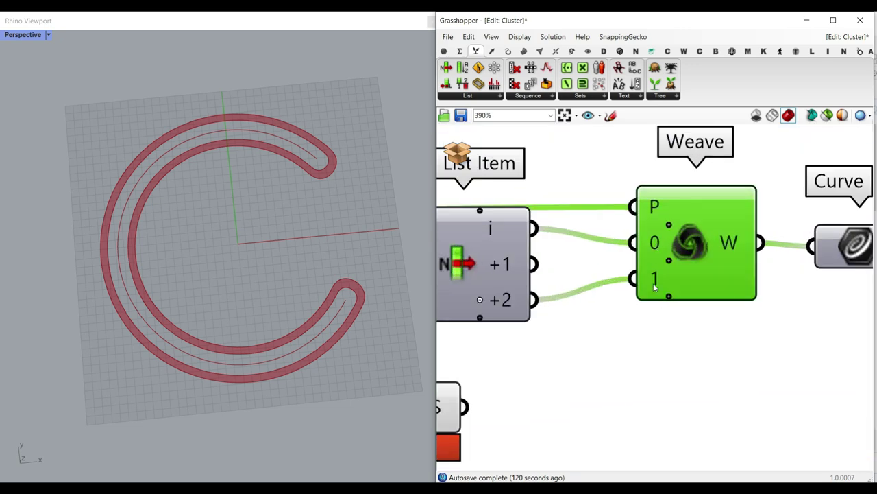
{"action": "mouse_move", "coordinate": [654, 204]}
Turn on the preview of the Curve parameter after Weave to check the woven curve, and turn it off again.
{"action": "right_click_drag", "start_coordinate": [727, 281], "coordinate": [664, 275]}
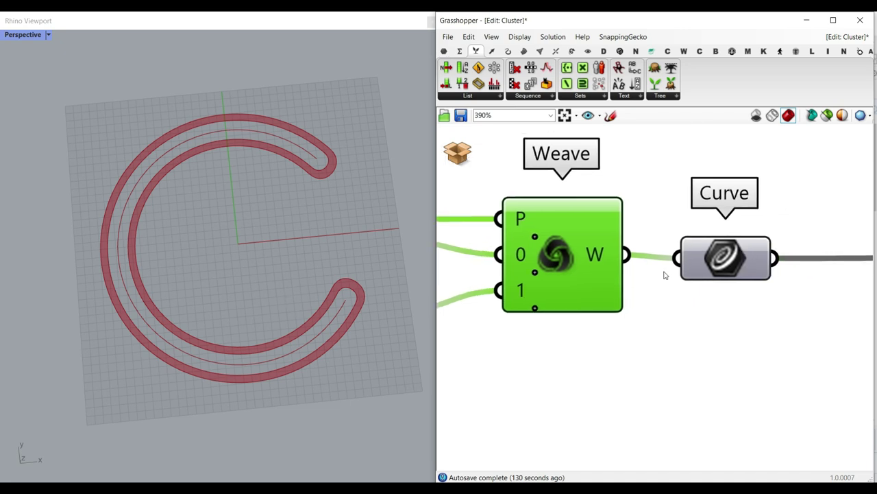
{"action": "right_click", "coordinate": [725, 254]}
{"action": "left_click", "coordinate": [735, 271]}
{"action": "left_click", "coordinate": [728, 256]}
{"action": "right_click", "coordinate": [727, 255]}
{"action": "left_click", "coordinate": [738, 274]}
{"action": "scroll", "coordinate": [616, 256], "scroll_direction": "down", "scroll_amount": 4}
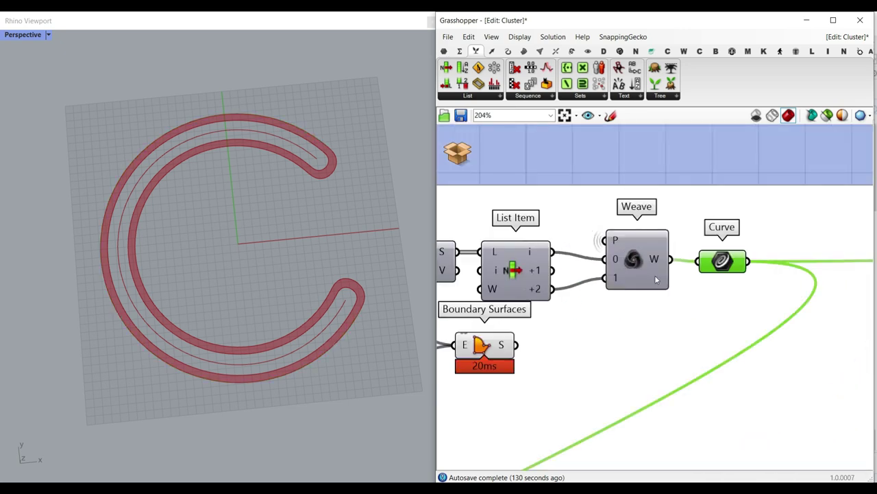
Examine the pattern value fed into Weave's P input.
{"action": "scroll", "coordinate": [609, 244], "scroll_direction": "up", "scroll_amount": 3}
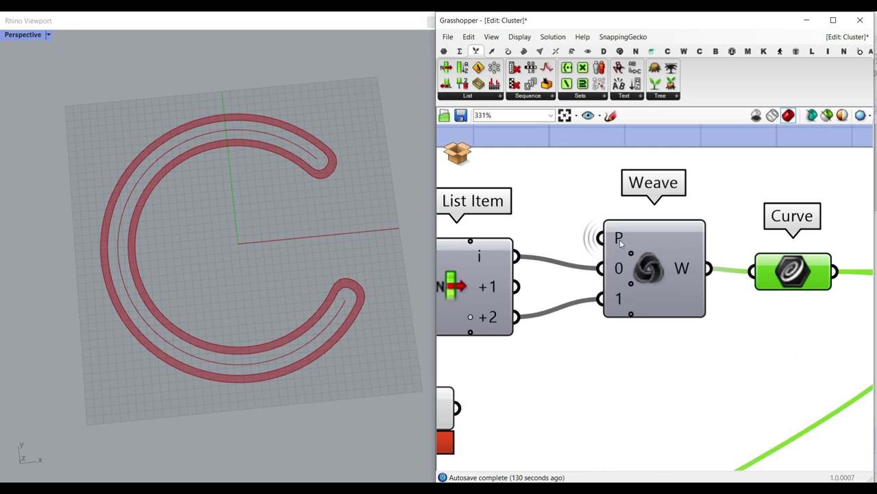
{"action": "mouse_move", "coordinate": [620, 240]}
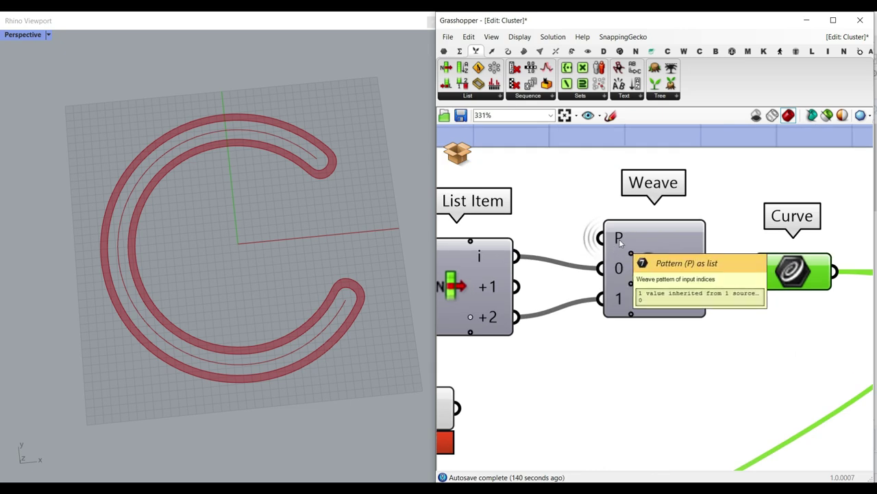
{"action": "scroll", "coordinate": [612, 248], "scroll_direction": "down", "scroll_amount": 6}
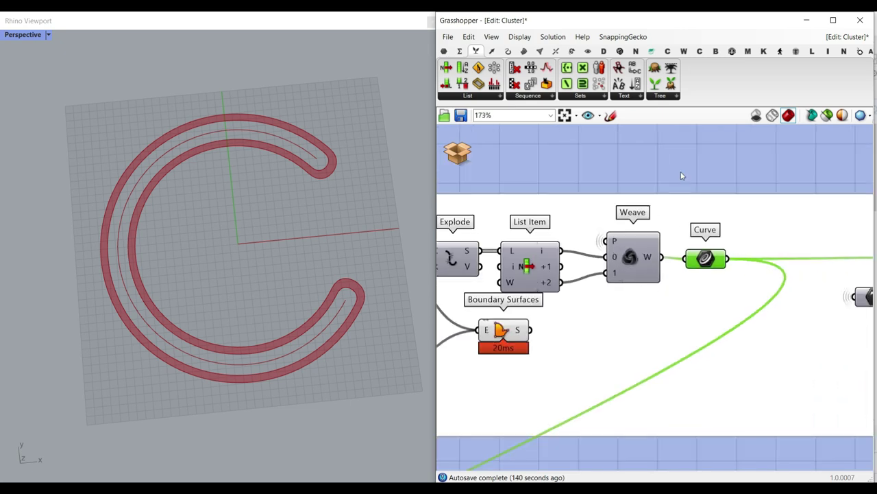
Turn on the preview of Perp Frames and orbit the model to view the frames along the curve.
{"action": "right_click_drag", "start_coordinate": [758, 250], "coordinate": [607, 273]}
{"action": "scroll", "coordinate": [721, 279], "scroll_direction": "up", "scroll_amount": 3}
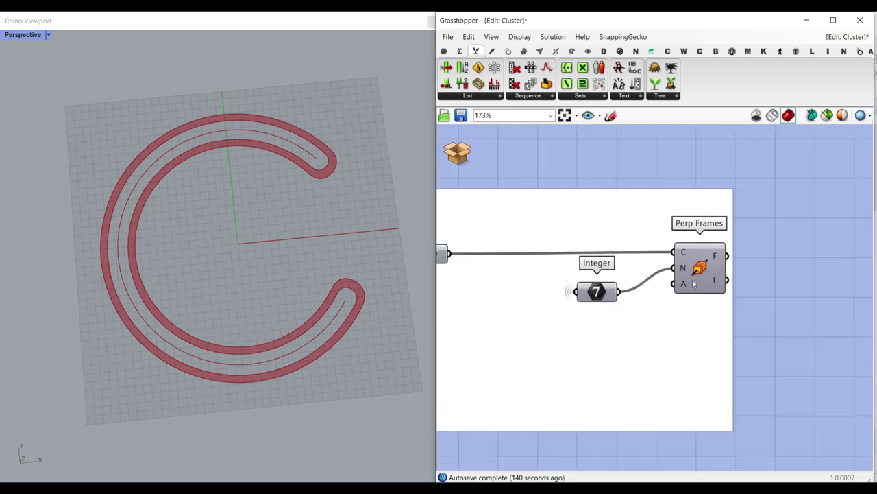
{"action": "right_click", "coordinate": [698, 268]}
{"action": "left_click", "coordinate": [742, 282]}
{"action": "mouse_move", "coordinate": [301, 288]}
{"action": "right_mouse_down"}
{"action": "mouse_move", "coordinate": [249, 239]}
{"action": "mouse_move", "coordinate": [243, 268]}
{"action": "mouse_move", "coordinate": [294, 285]}
{"action": "right_mouse_up"}
{"action": "scroll", "coordinate": [293, 270], "scroll_direction": "down", "scroll_amount": 3}
{"action": "left_click", "coordinate": [507, 53]}
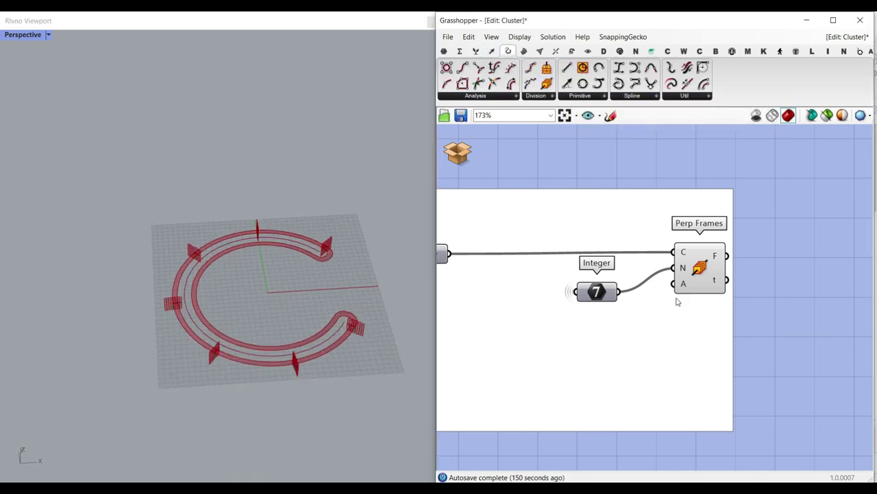
{"action": "right_click_drag", "start_coordinate": [194, 309], "coordinate": [217, 202]}
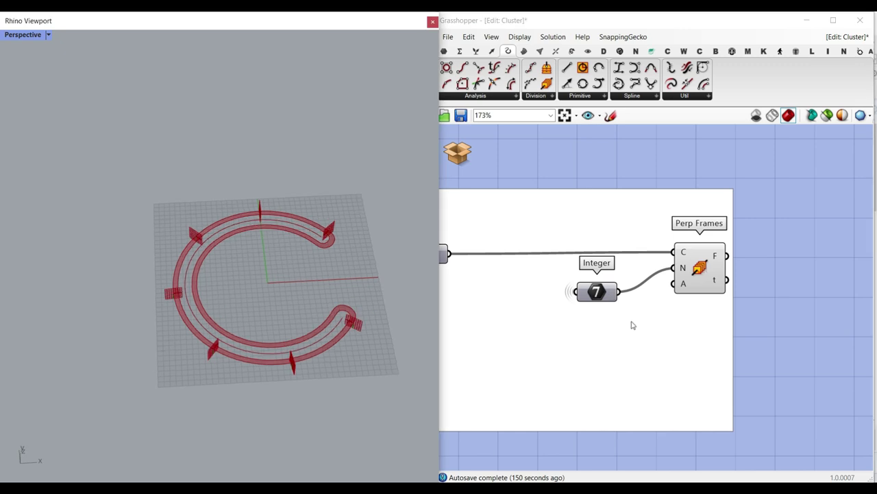
Select Perp Frames, follow its output to the Plane parameter in the cyan group, and examine the planes up close in the viewport.
{"action": "scroll", "coordinate": [631, 323], "scroll_direction": "down", "scroll_amount": 5}
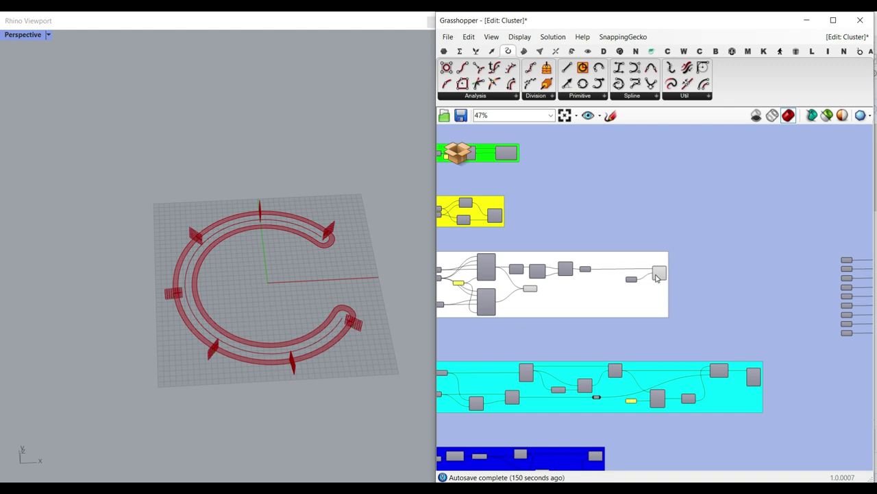
{"action": "scroll", "coordinate": [690, 276], "scroll_direction": "up", "scroll_amount": 5}
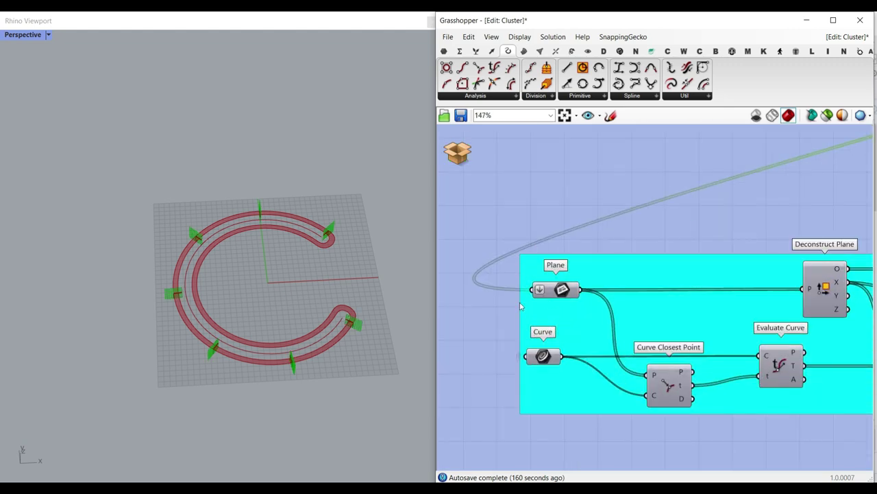
{"action": "scroll", "coordinate": [343, 322], "scroll_direction": "up", "scroll_amount": 10}
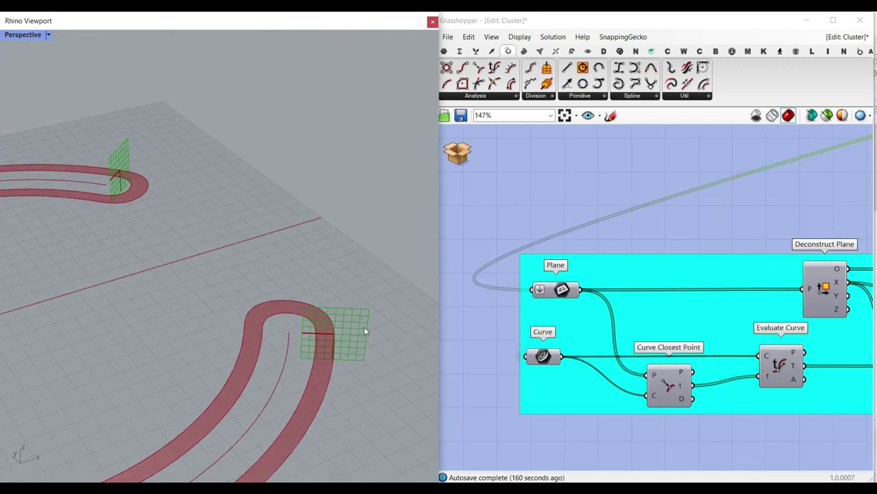
{"action": "right_click_drag", "start_coordinate": [826, 288], "coordinate": [686, 250]}
{"action": "scroll", "coordinate": [283, 375], "scroll_direction": "down", "scroll_amount": 5}
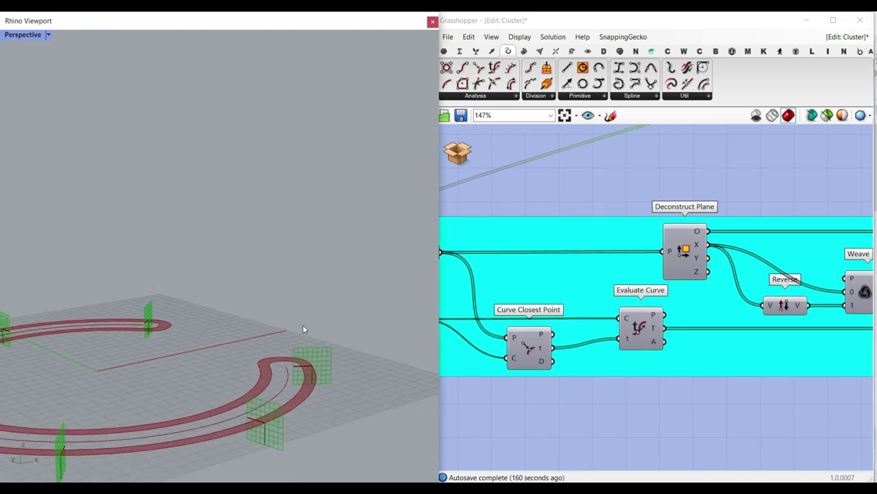
Look through the Plane component category and examine the outputs of Deconstruct Plane.
{"action": "left_click", "coordinate": [492, 51]}
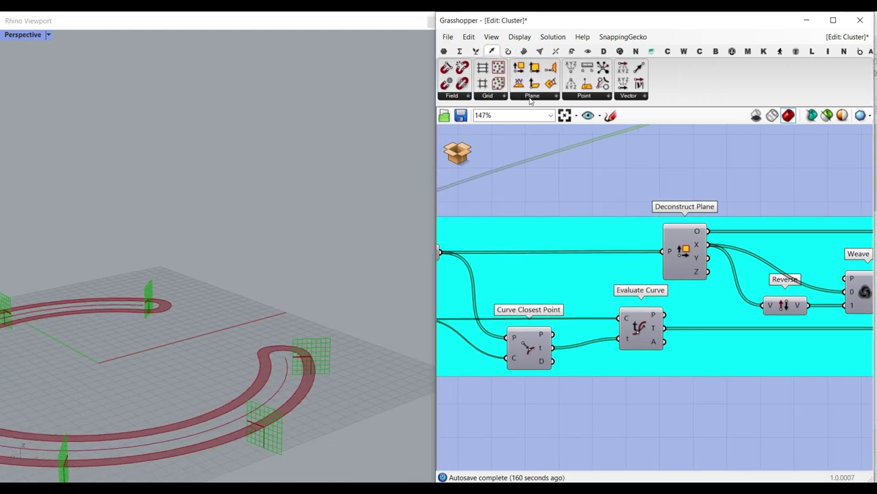
{"action": "left_click", "coordinate": [532, 96]}
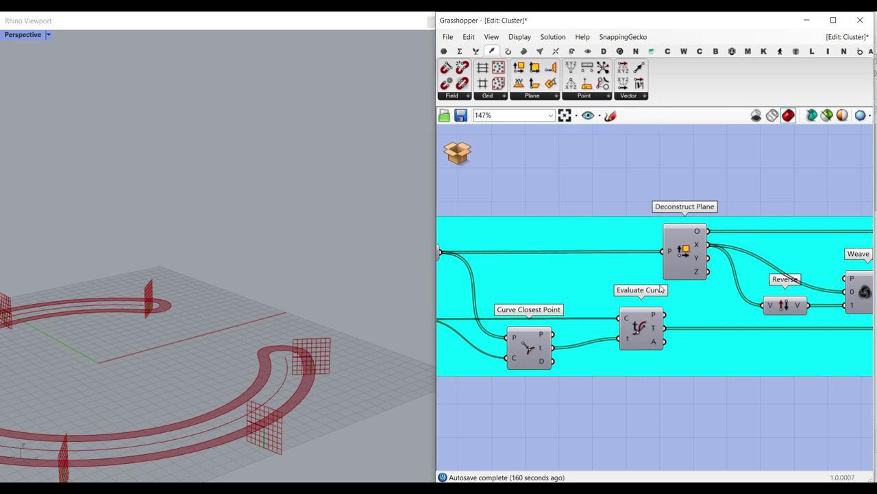
{"action": "mouse_move", "coordinate": [697, 233]}
Add a Vector Display beside Evaluate Curve and connect output P to its A input and output T to its V input.
{"action": "right_click_drag", "start_coordinate": [534, 351], "coordinate": [617, 333]}
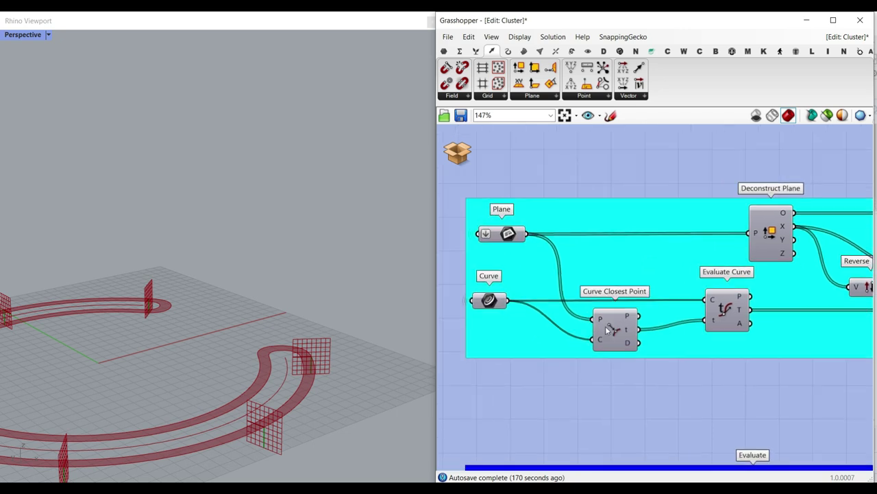
{"action": "right_click", "coordinate": [731, 309]}
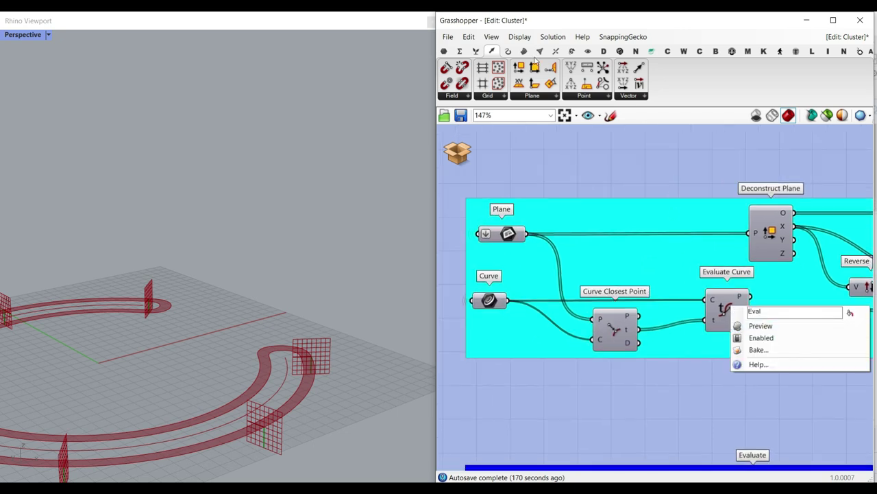
{"action": "left_click", "coordinate": [589, 51]}
{"action": "left_click_drag", "start_coordinate": [703, 68], "coordinate": [803, 336]}
{"action": "scroll", "coordinate": [829, 329], "scroll_direction": "up", "scroll_amount": 2}
{"action": "left_click_drag", "start_coordinate": [700, 276], "coordinate": [762, 330]}
{"action": "left_click_drag", "start_coordinate": [701, 298], "coordinate": [762, 351]}
Add an expression with the factor 10 to the V input of Vector Display.
{"action": "right_click", "coordinate": [776, 353]}
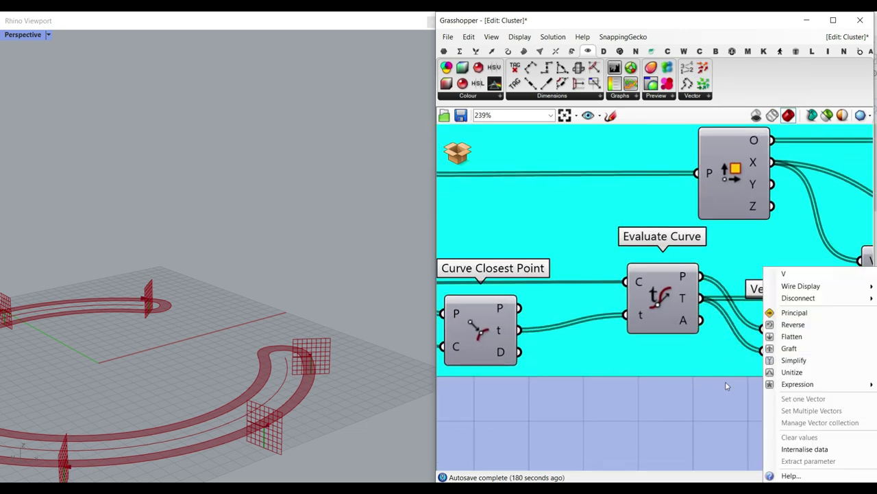
{"action": "mouse_move", "coordinate": [788, 384]}
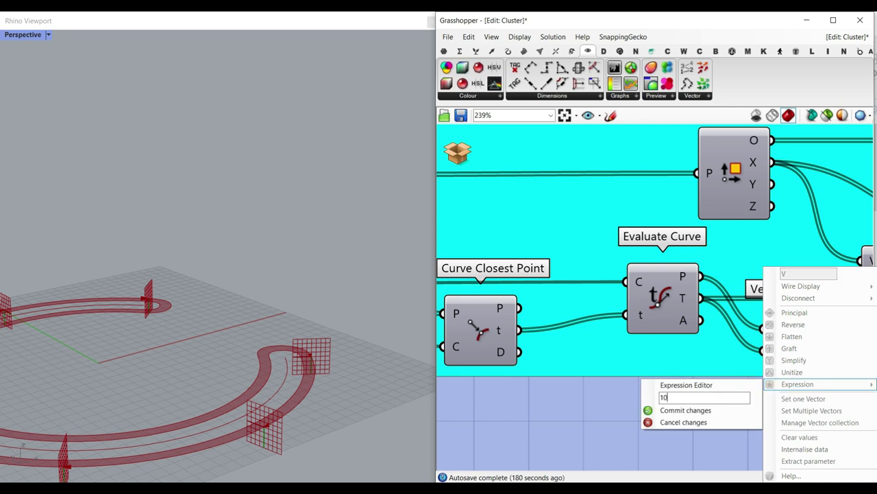
{"action": "left_click", "coordinate": [673, 411]}
Compare the displayed tangent arrow with the frame in the viewport and read the values of Evaluate Curve's T output.
{"action": "right_click_drag", "start_coordinate": [273, 342], "coordinate": [411, 375]}
{"action": "scroll", "coordinate": [162, 260], "scroll_direction": "up", "scroll_amount": 3}
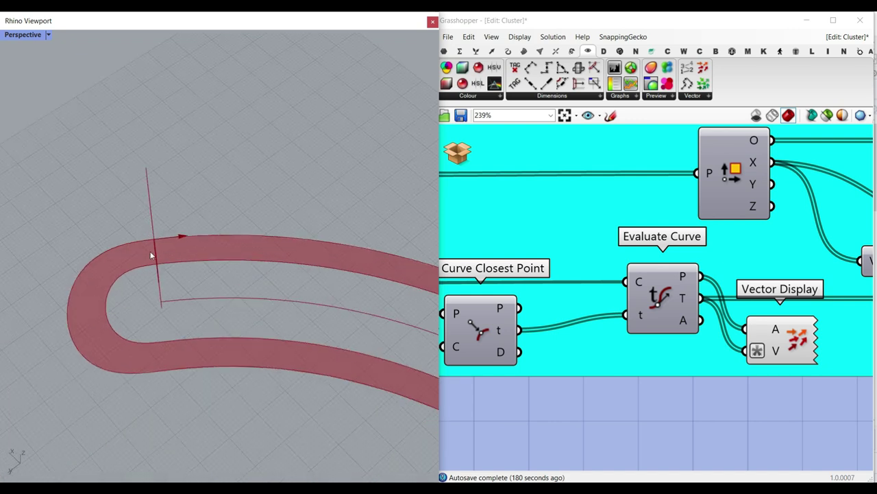
{"action": "right_click_drag", "start_coordinate": [164, 254], "coordinate": [202, 333]}
{"action": "right_click_drag", "start_coordinate": [681, 256], "coordinate": [583, 235]}
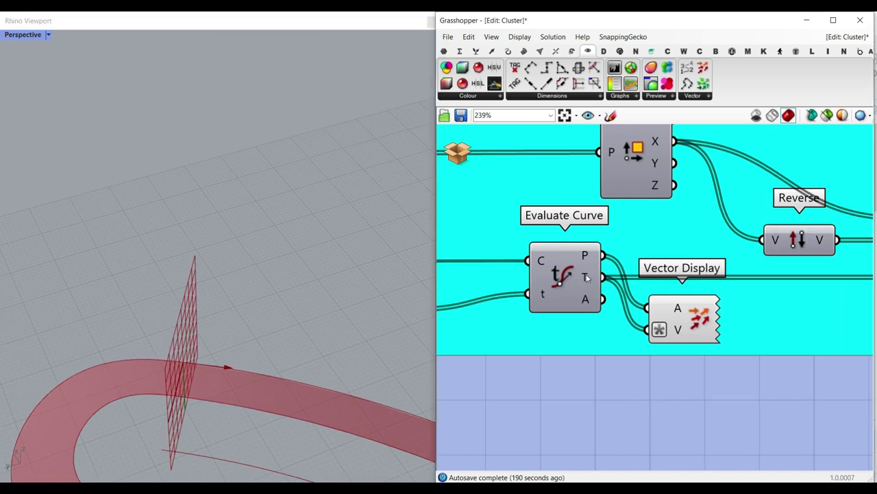
{"action": "mouse_move", "coordinate": [587, 277]}
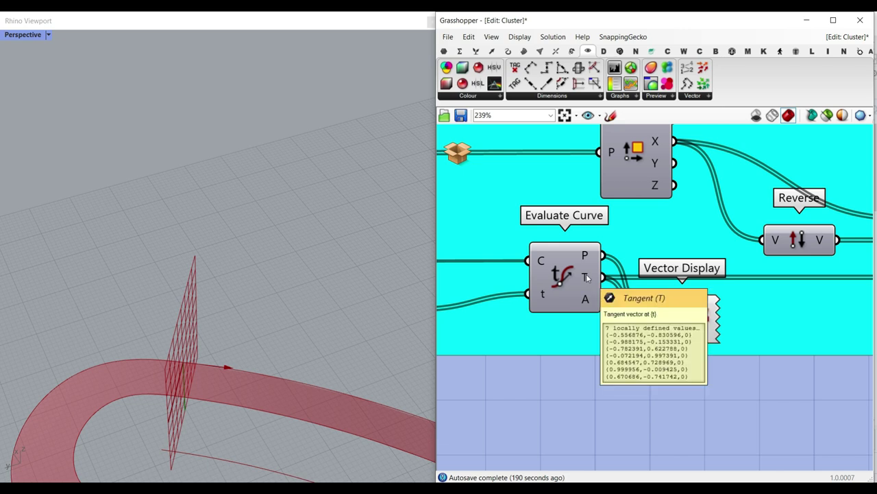
Delete the Vector Display component and shift Evaluate Curve slightly to the right.
{"action": "left_click", "coordinate": [701, 331]}
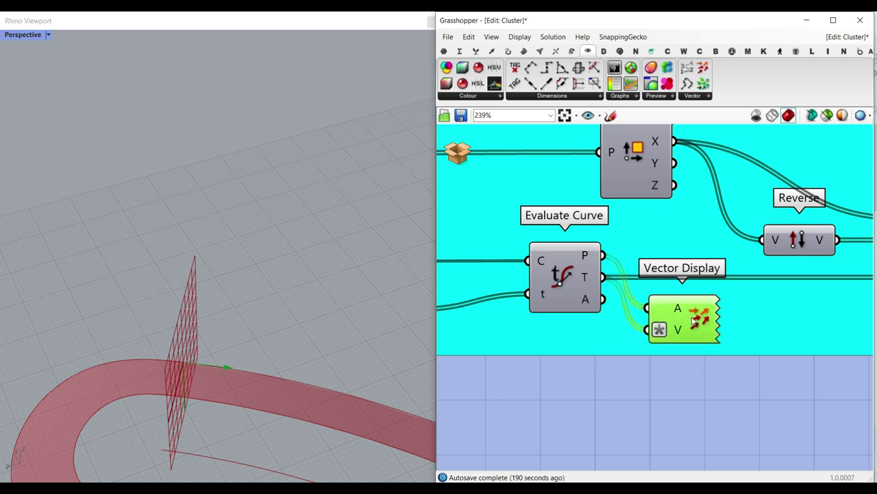
{"action": "key", "text": "Delete"}
{"action": "left_click", "coordinate": [508, 50]}
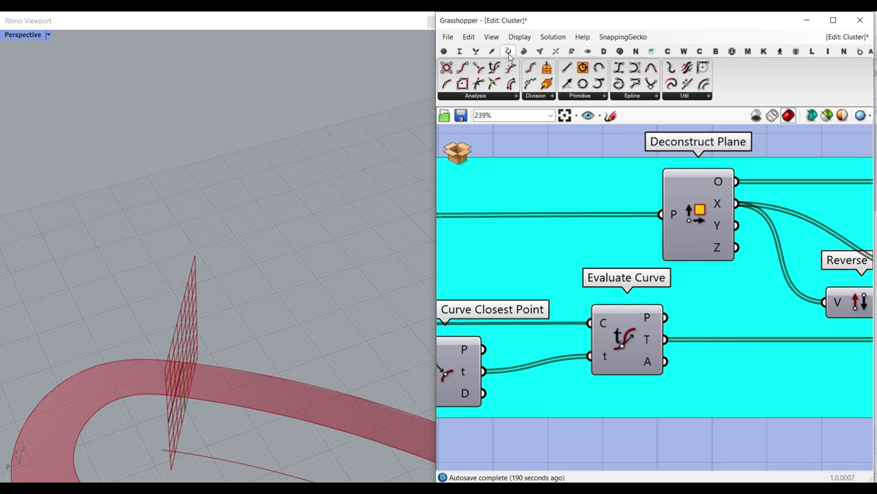
{"action": "mouse_move", "coordinate": [628, 329]}
{"action": "left_mouse_down"}
{"action": "mouse_move", "coordinate": [657, 331]}
{"action": "mouse_move", "coordinate": [645, 330]}
{"action": "left_mouse_up"}
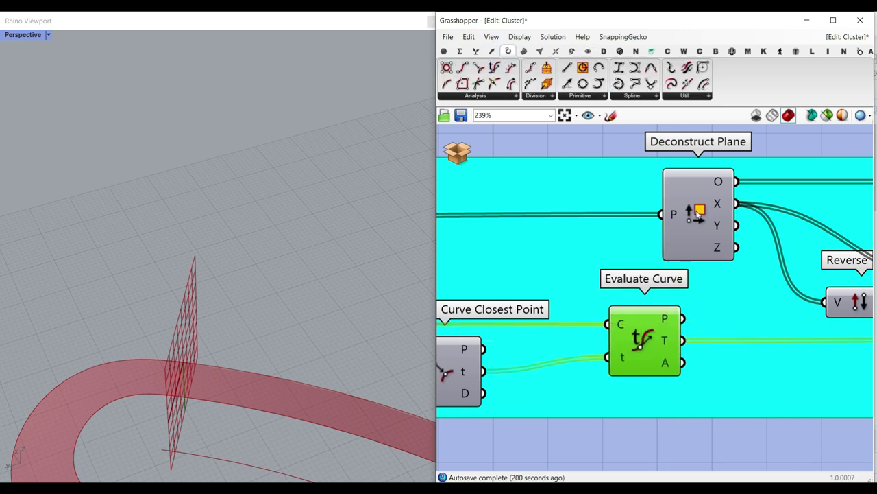
Select Line SDL after the Weave in the cyan group and examine its line against the frame in the viewport.
{"action": "right_click_drag", "start_coordinate": [758, 300], "coordinate": [465, 288]}
{"action": "scroll", "coordinate": [465, 288], "scroll_direction": "down", "scroll_amount": 2}
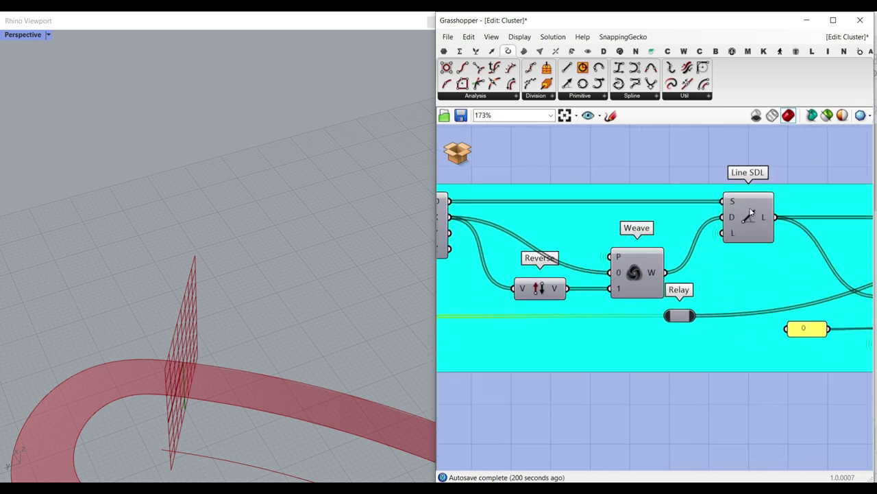
{"action": "left_click", "coordinate": [763, 226]}
{"action": "scroll", "coordinate": [309, 303], "scroll_direction": "down", "scroll_amount": 6}
{"action": "right_click_drag", "start_coordinate": [309, 303], "coordinate": [209, 306]}
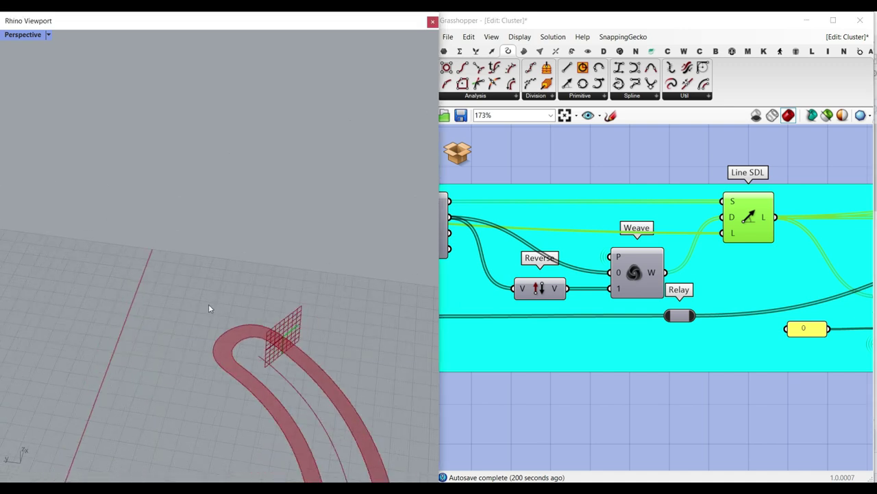
{"action": "scroll", "coordinate": [208, 306], "scroll_direction": "down", "scroll_amount": 4}
{"action": "scroll", "coordinate": [260, 314], "scroll_direction": "up", "scroll_amount": 6}
{"action": "scroll", "coordinate": [249, 343], "scroll_direction": "up", "scroll_amount": 8}
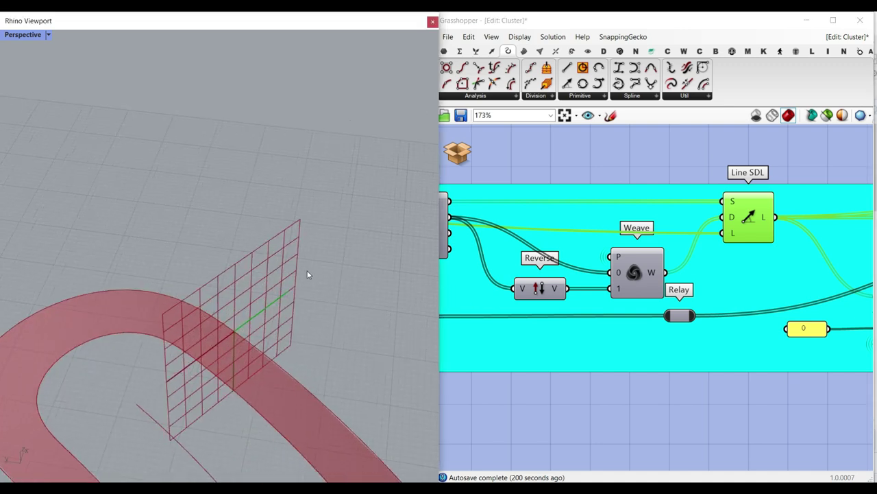
Move the Weave in the cyan group slightly up and to the left, between Reverse and Line SDL.
{"action": "right_click_drag", "start_coordinate": [660, 229], "coordinate": [717, 283]}
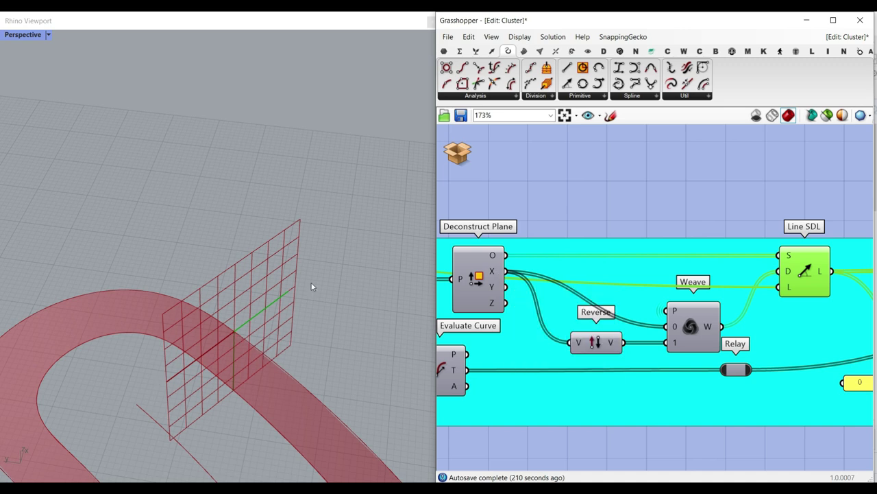
{"action": "left_click_drag", "start_coordinate": [695, 325], "coordinate": [688, 303]}
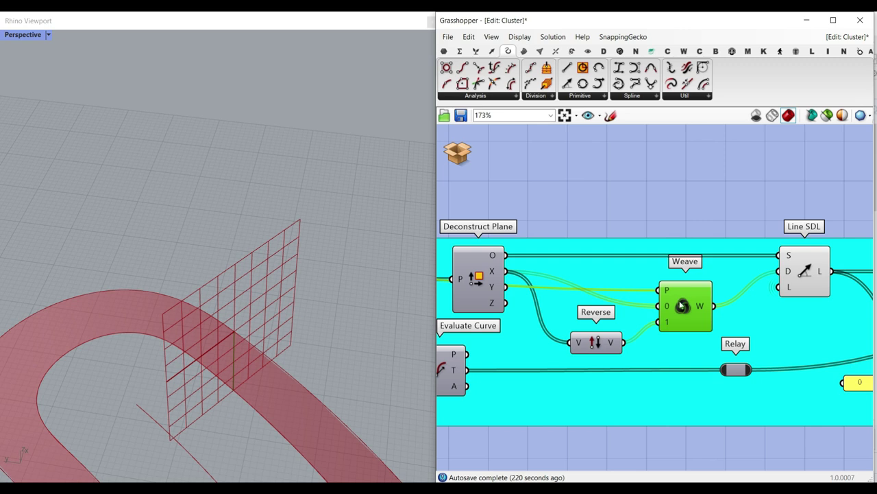
Trace the X vector and its reversed copy through Weave to Line SDL's direction input, and select Line SDL to view its line.
{"action": "scroll", "coordinate": [680, 304], "scroll_direction": "up", "scroll_amount": 2}
{"action": "left_click", "coordinate": [671, 186]}
{"action": "right_click_drag", "start_coordinate": [559, 312], "coordinate": [632, 307]}
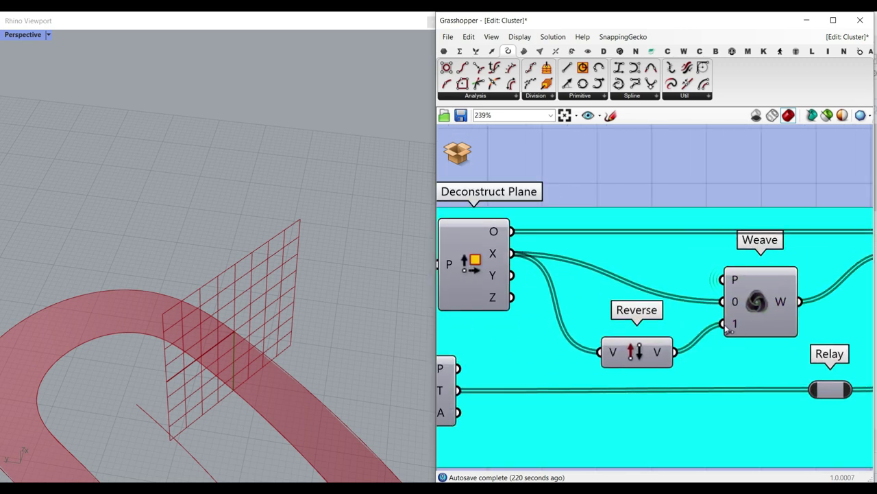
{"action": "right_click_drag", "start_coordinate": [790, 318], "coordinate": [641, 336]}
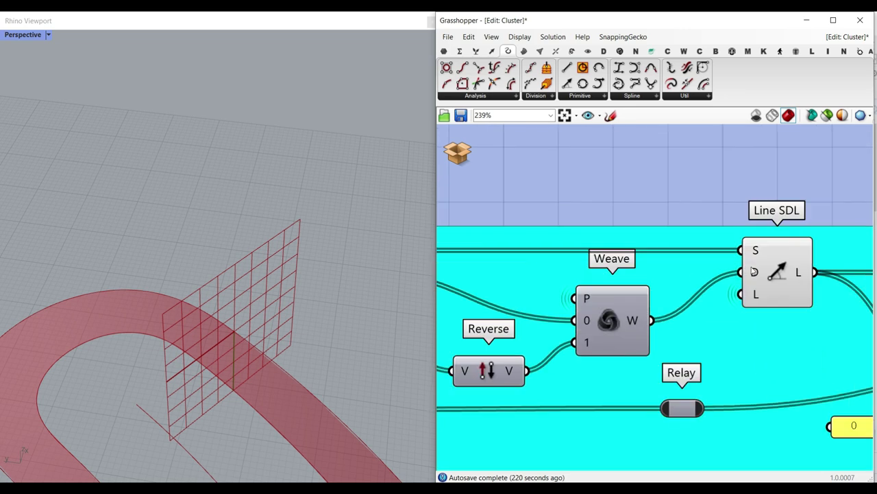
{"action": "left_click", "coordinate": [760, 288]}
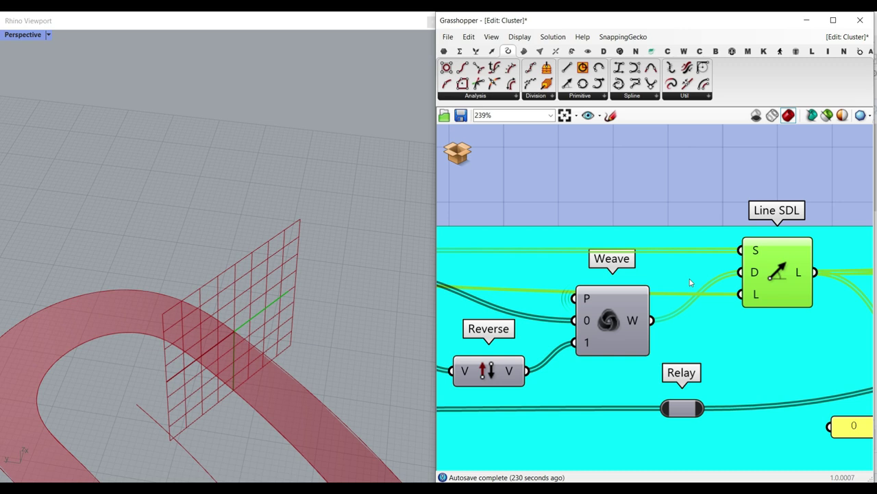
Turn on the preview of Extend Curve and compare its extended line with the frame in the viewport.
{"action": "scroll", "coordinate": [687, 291], "scroll_direction": "down", "scroll_amount": 4}
{"action": "right_click_drag", "start_coordinate": [688, 295], "coordinate": [556, 301]}
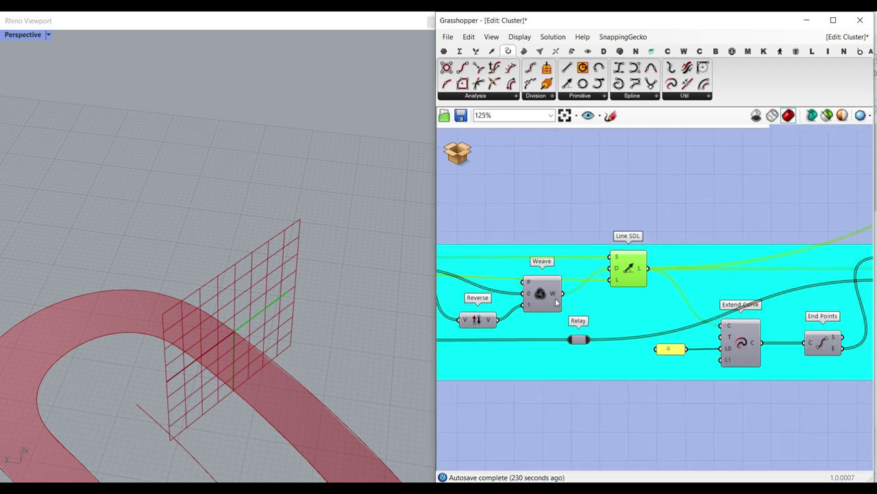
{"action": "scroll", "coordinate": [752, 341], "scroll_direction": "up", "scroll_amount": 4}
{"action": "right_click", "coordinate": [727, 339]}
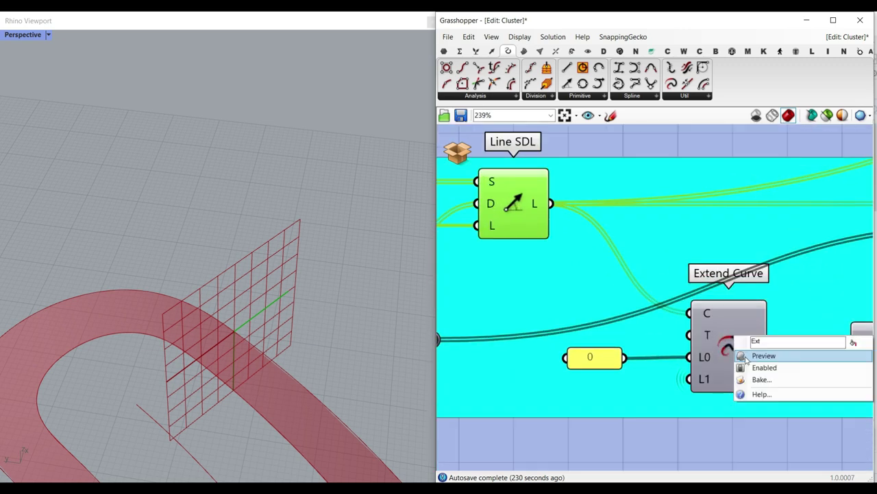
{"action": "left_click", "coordinate": [730, 346]}
{"action": "scroll", "coordinate": [611, 292], "scroll_direction": "down", "scroll_amount": 4}
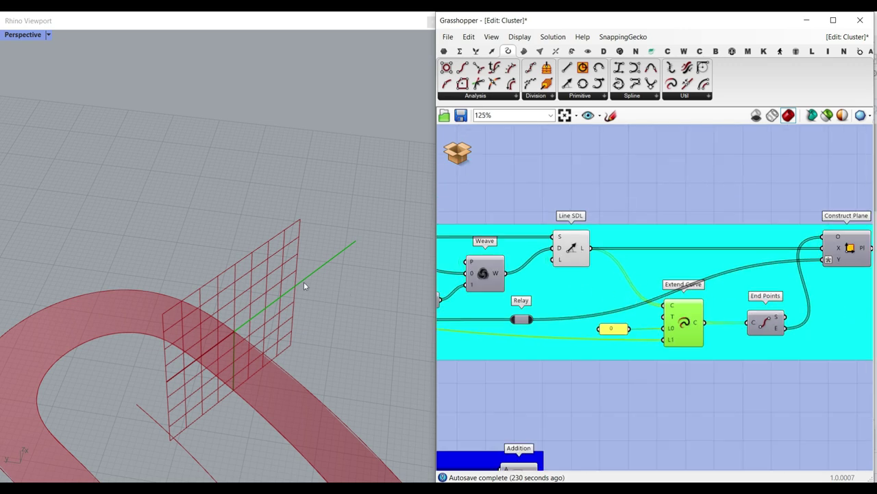
Turn on the preview of End Points after Extend Curve to show the extended line's end points.
{"action": "right_click_drag", "start_coordinate": [722, 304], "coordinate": [589, 293]}
{"action": "scroll", "coordinate": [629, 323], "scroll_direction": "up", "scroll_amount": 4}
{"action": "right_click", "coordinate": [629, 294]}
{"action": "left_click", "coordinate": [640, 316]}
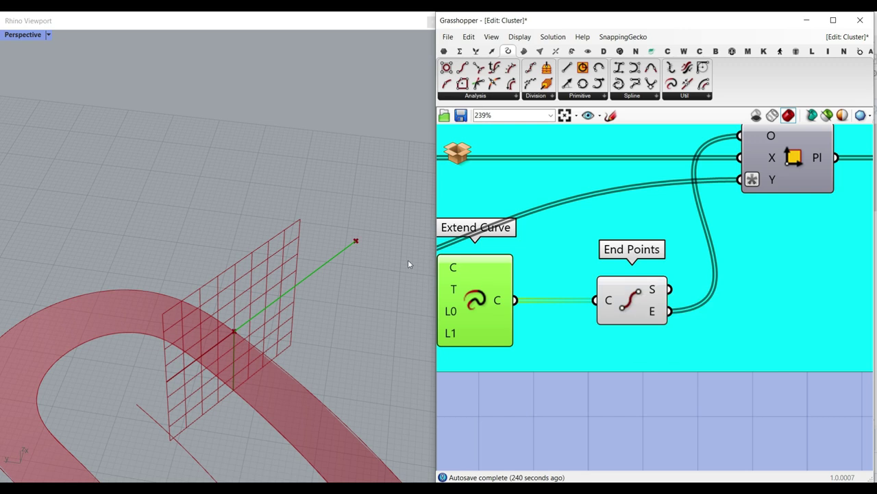
Turn off the previews of End Points and Extend Curve.
{"action": "right_click_drag", "start_coordinate": [561, 275], "coordinate": [625, 296]}
{"action": "right_click", "coordinate": [698, 312]}
{"action": "right_click", "coordinate": [547, 325]}
{"action": "left_click", "coordinate": [569, 327]}
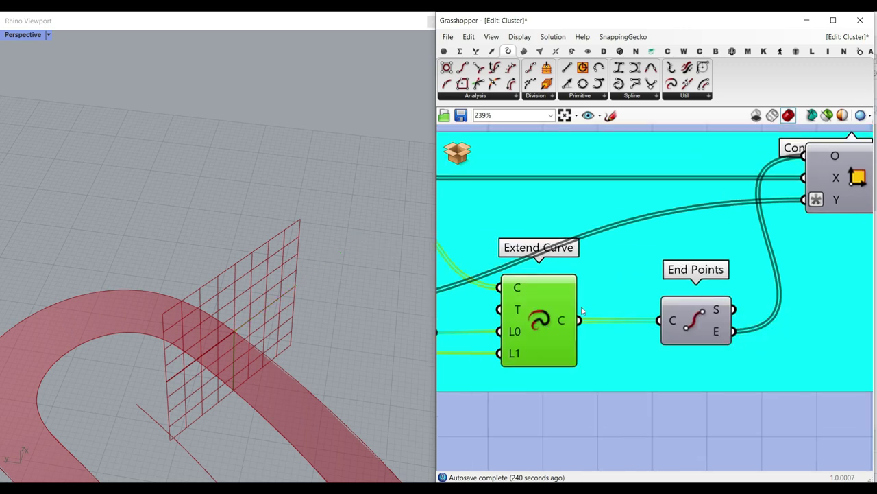
Turn on the preview of Construct Plane and examine its plane against the vertical frame from several angles.
{"action": "scroll", "coordinate": [644, 284], "scroll_direction": "down", "scroll_amount": 3}
{"action": "right_click", "coordinate": [675, 245]}
{"action": "left_click", "coordinate": [701, 261]}
{"action": "right_click_drag", "start_coordinate": [374, 281], "coordinate": [260, 220]}
{"action": "scroll", "coordinate": [255, 216], "scroll_direction": "up", "scroll_amount": 8}
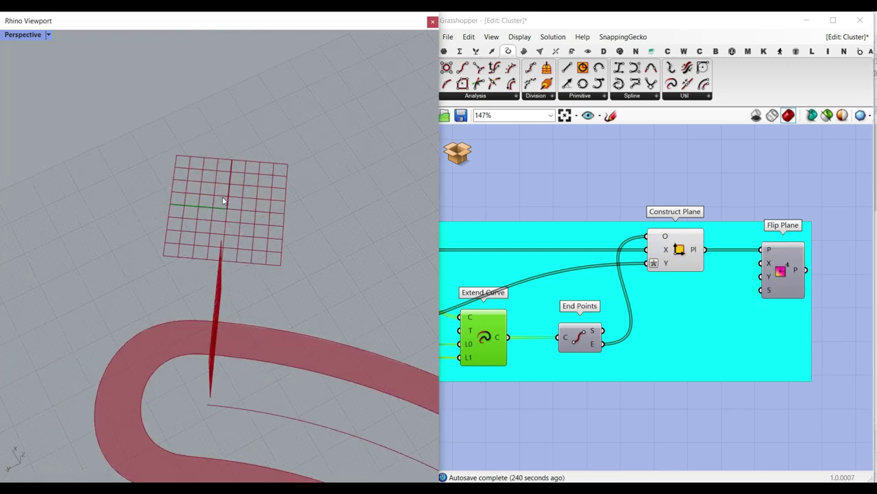
{"action": "right_click_drag", "start_coordinate": [652, 232], "coordinate": [693, 246]}
{"action": "scroll", "coordinate": [693, 251], "scroll_direction": "up", "scroll_amount": 4}
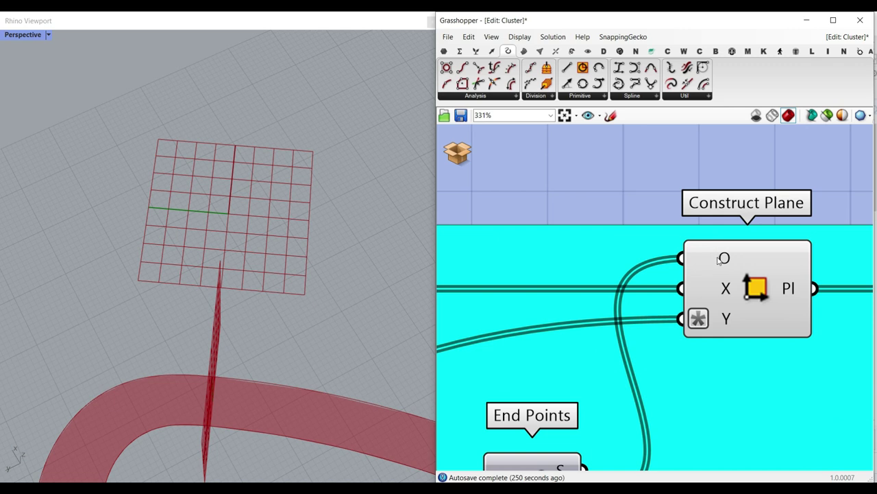
{"action": "right_click_drag", "start_coordinate": [290, 312], "coordinate": [228, 292]}
{"action": "scroll", "coordinate": [236, 296], "scroll_direction": "down", "scroll_amount": 8}
{"action": "scroll", "coordinate": [310, 384], "scroll_direction": "up", "scroll_amount": 6}
Turn the previews of Extend Curve and End Points on again to show how the new plane's origin is found.
{"action": "right_click_drag", "start_coordinate": [535, 432], "coordinate": [765, 330]}
{"action": "scroll", "coordinate": [535, 332], "scroll_direction": "up", "scroll_amount": 2}
{"action": "scroll", "coordinate": [536, 332], "scroll_direction": "down", "scroll_amount": 3}
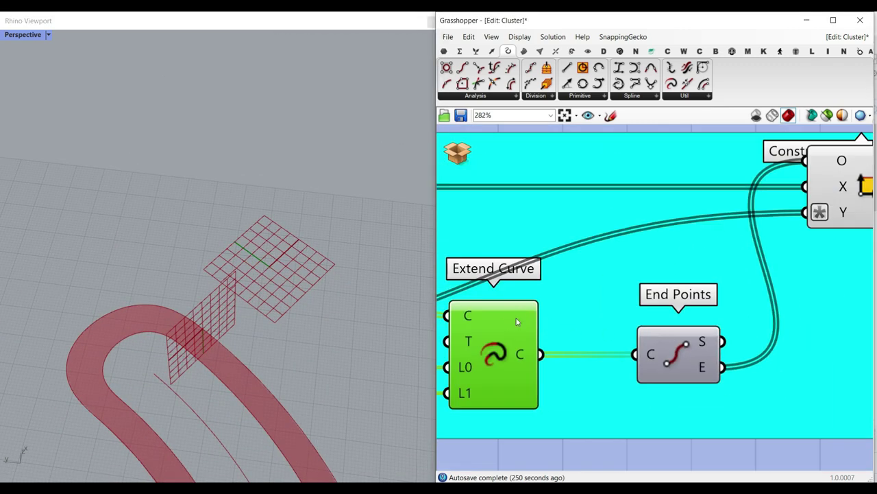
{"action": "right_click_drag", "start_coordinate": [517, 321], "coordinate": [500, 347]}
{"action": "right_click", "coordinate": [493, 388]}
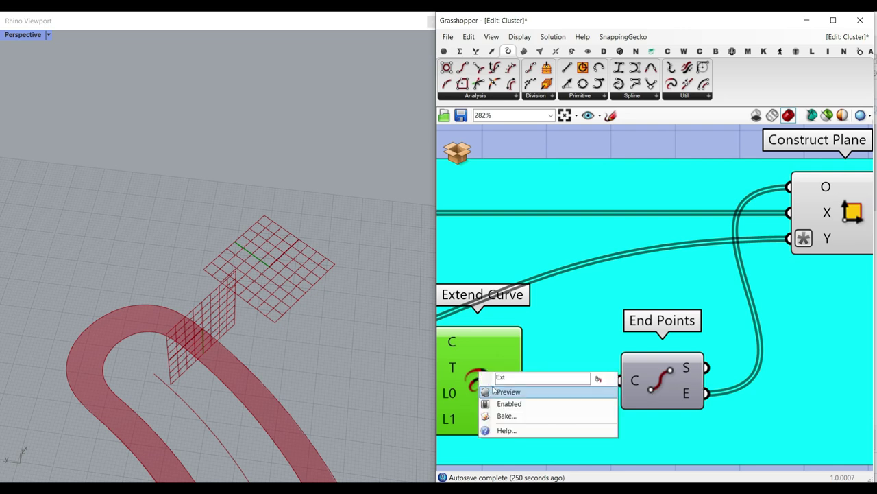
{"action": "left_click", "coordinate": [508, 392]}
{"action": "scroll", "coordinate": [274, 294], "scroll_direction": "up", "scroll_amount": 2}
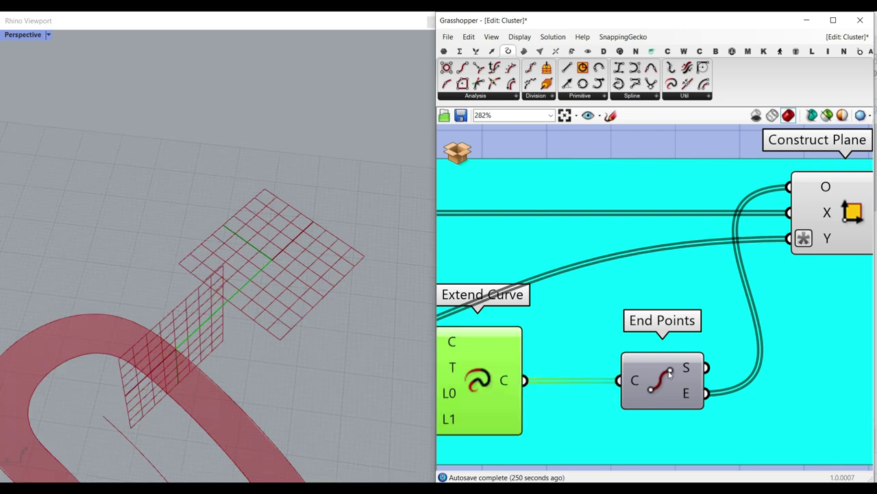
{"action": "right_click_drag", "start_coordinate": [773, 262], "coordinate": [710, 297]}
{"action": "scroll", "coordinate": [695, 277], "scroll_direction": "down", "scroll_amount": 3}
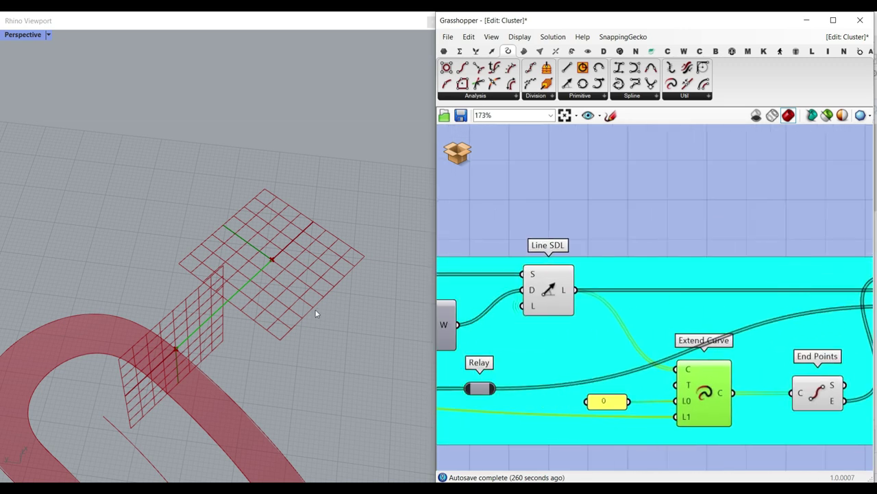
Select Line SDL and compare its line with the origin points of the two planes in the viewport.
{"action": "left_click", "coordinate": [538, 297]}
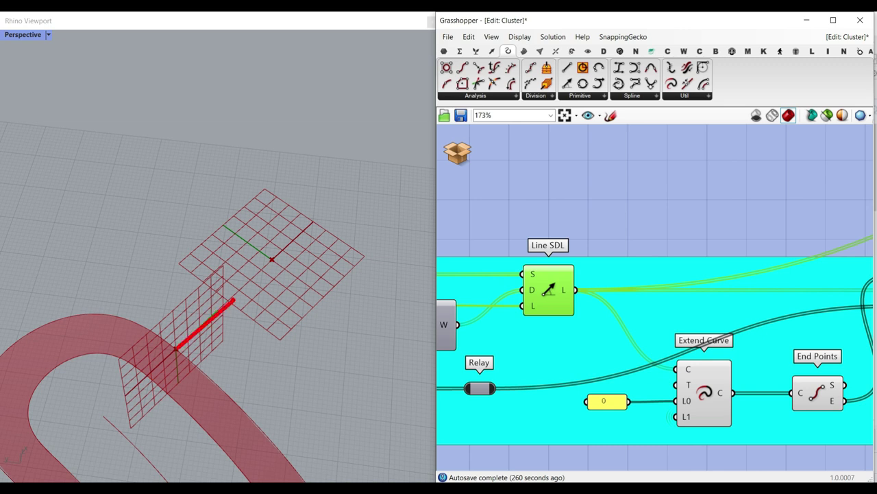
{"action": "mouse_move", "coordinate": [234, 301]}
{"action": "left_mouse_down"}
{"action": "mouse_move", "coordinate": [232, 323]}
{"action": "mouse_move", "coordinate": [205, 347]}
{"action": "left_mouse_up"}
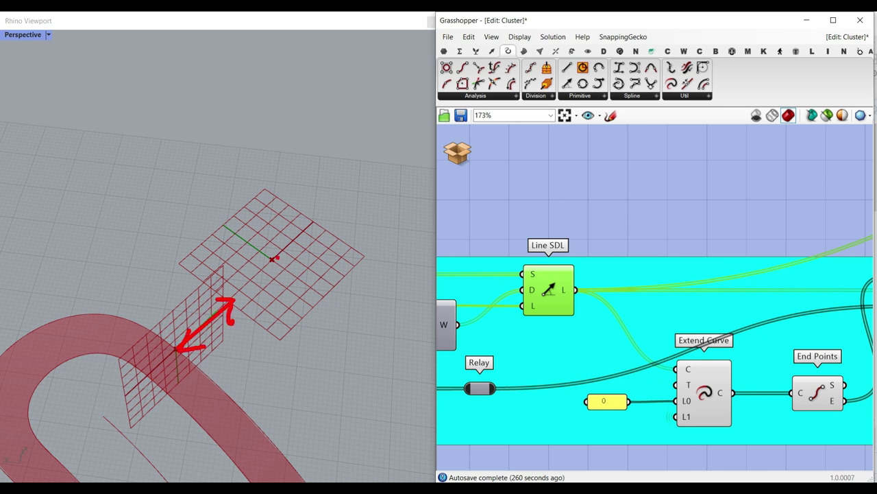
{"action": "left_click_drag", "start_coordinate": [284, 238], "coordinate": [294, 246]}
{"action": "mouse_move", "coordinate": [177, 350]}
{"action": "left_mouse_down"}
{"action": "mouse_move", "coordinate": [210, 371]}
{"action": "mouse_move", "coordinate": [190, 371]}
{"action": "left_mouse_up"}
{"action": "key", "text": "Escape"}
Examine Construct Plane's inputs, select it to highlight its plane, and look up the Plane components in the Vector category.
{"action": "mouse_move", "coordinate": [604, 362]}
{"action": "right_mouse_down"}
{"action": "mouse_move", "coordinate": [588, 300]}
{"action": "mouse_move", "coordinate": [674, 280]}
{"action": "mouse_move", "coordinate": [458, 350]}
{"action": "right_mouse_up"}
{"action": "scroll", "coordinate": [713, 278], "scroll_direction": "down", "scroll_amount": 4}
{"action": "scroll", "coordinate": [473, 289], "scroll_direction": "up", "scroll_amount": 4}
{"action": "scroll", "coordinate": [579, 294], "scroll_direction": "down", "scroll_amount": 4}
{"action": "scroll", "coordinate": [689, 303], "scroll_direction": "up", "scroll_amount": 7}
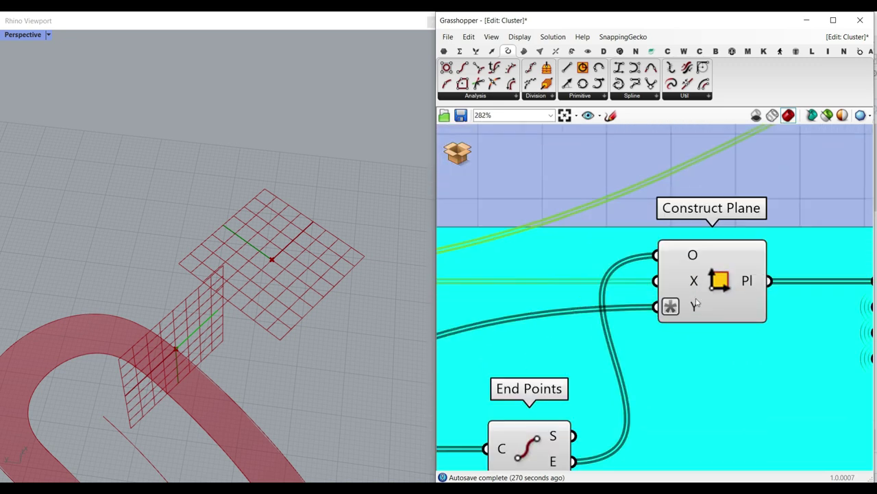
{"action": "scroll", "coordinate": [695, 310], "scroll_direction": "down", "scroll_amount": 4}
{"action": "left_click", "coordinate": [710, 301]}
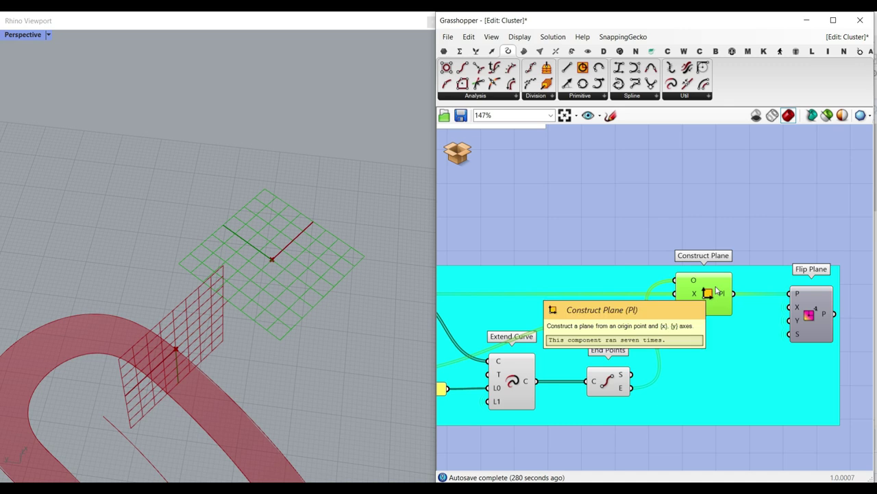
{"action": "left_click", "coordinate": [492, 51]}
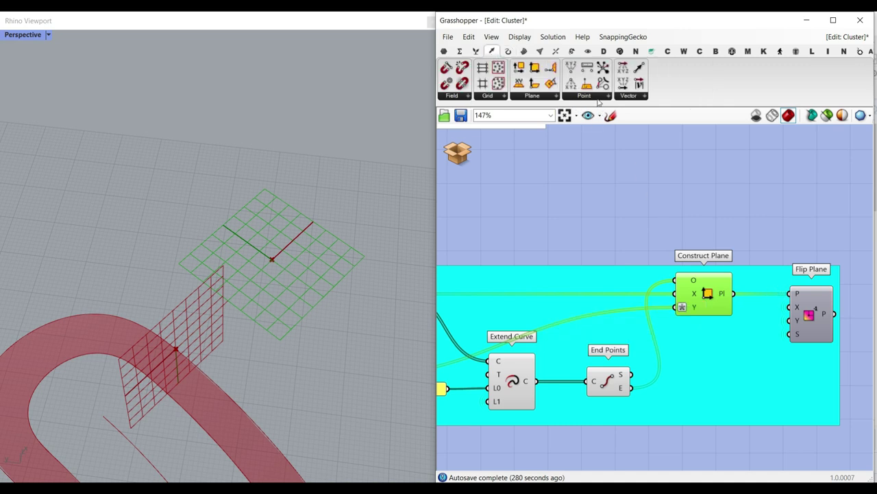
{"action": "left_click", "coordinate": [547, 97]}
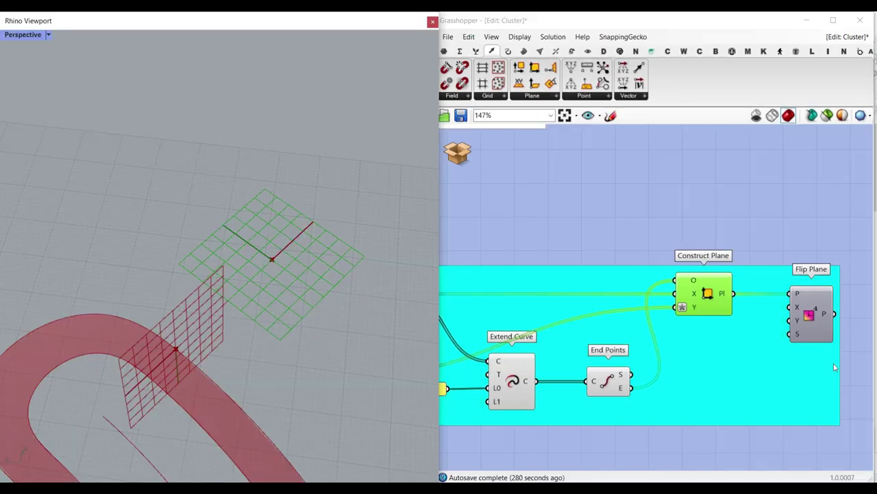
Read the inputs of Flip Plane and trace them back to the Flip Text 1, Flip Text 2 and Flip Text 3 cluster inputs.
{"action": "right_click_drag", "start_coordinate": [833, 364], "coordinate": [730, 349]}
{"action": "scroll", "coordinate": [717, 313], "scroll_direction": "up", "scroll_amount": 4}
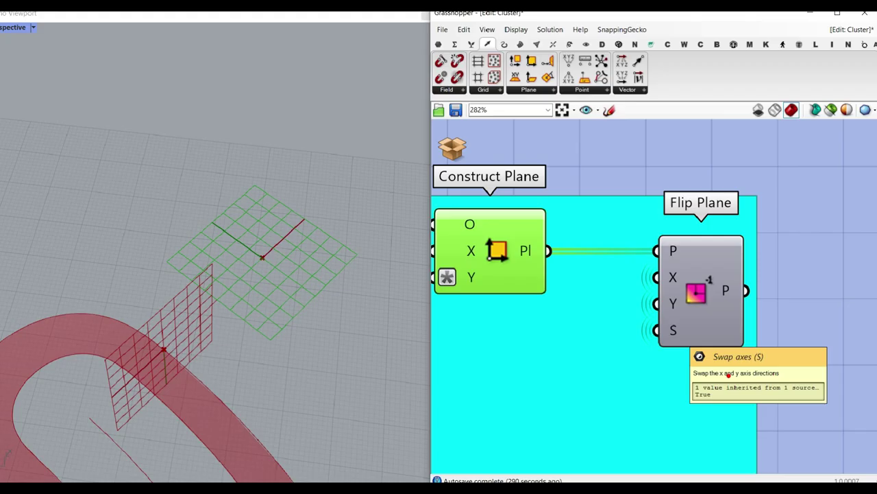
{"action": "scroll", "coordinate": [701, 327], "scroll_direction": "down", "scroll_amount": 13}
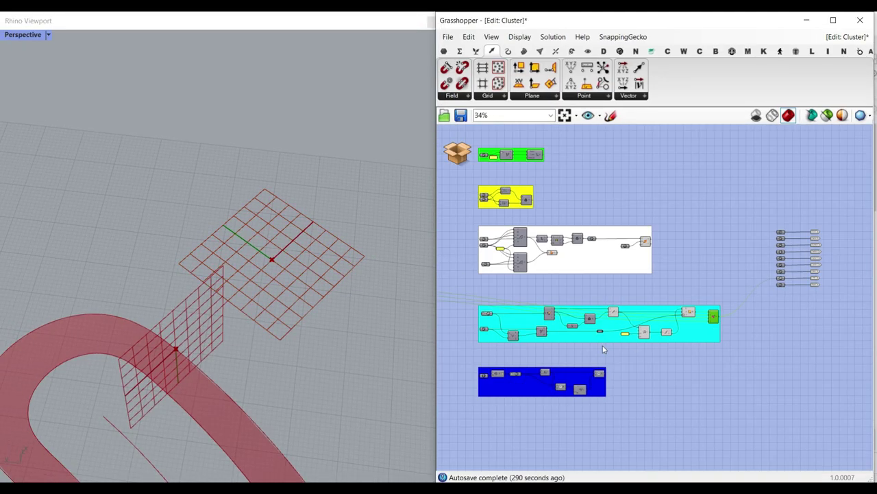
{"action": "right_click_drag", "start_coordinate": [604, 347], "coordinate": [850, 340]}
{"action": "scroll", "coordinate": [550, 284], "scroll_direction": "up", "scroll_amount": 11}
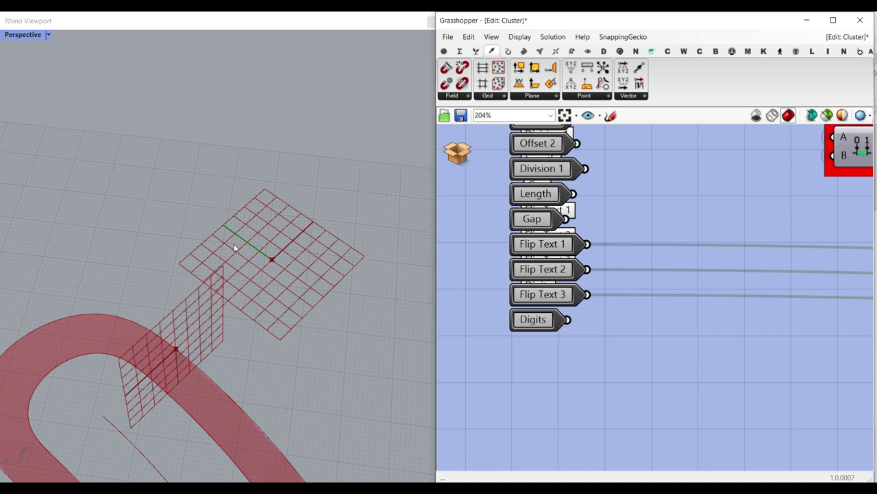
{"action": "scroll", "coordinate": [651, 308], "scroll_direction": "down", "scroll_amount": 5}
{"action": "scroll", "coordinate": [654, 316], "scroll_direction": "up", "scroll_amount": 6}
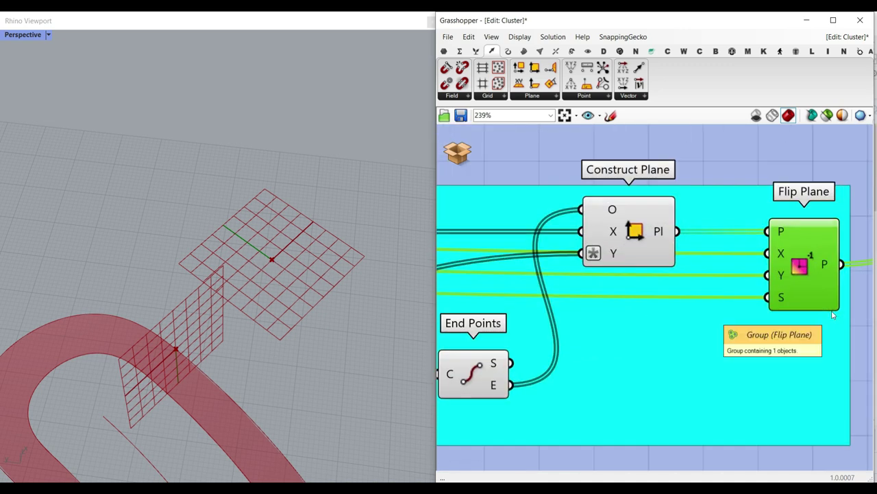
Turn off the previews of all components in the cyan group and of the last component in the white group.
{"action": "scroll", "coordinate": [636, 307], "scroll_direction": "down", "scroll_amount": 7}
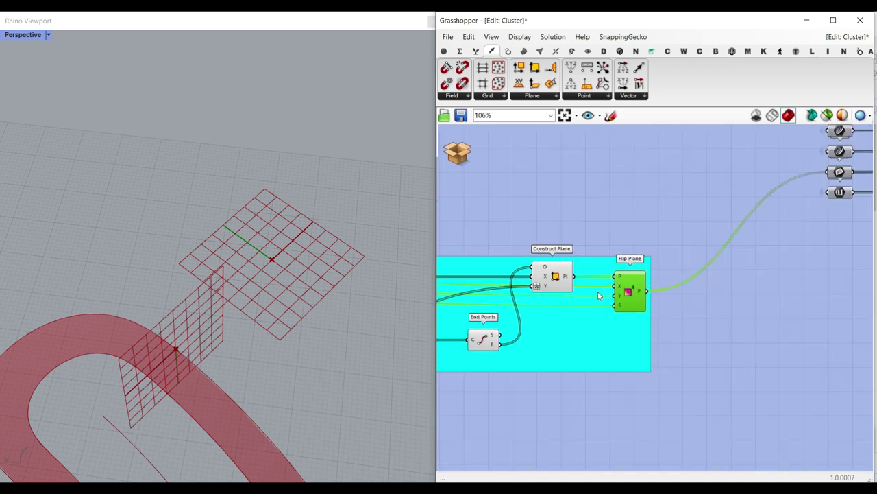
{"action": "left_click_drag", "start_coordinate": [689, 344], "coordinate": [469, 293]}
{"action": "right_click", "coordinate": [454, 280]}
{"action": "left_click", "coordinate": [468, 297]}
{"action": "scroll", "coordinate": [620, 258], "scroll_direction": "up", "scroll_amount": 4}
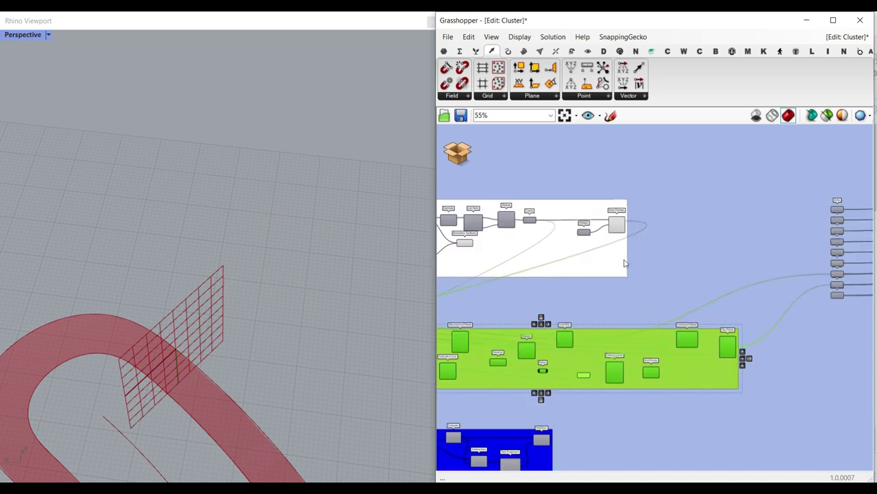
{"action": "right_click", "coordinate": [611, 201]}
{"action": "left_click", "coordinate": [621, 224]}
Examine the component chain in the blue group, from Integer and Range to Text Fragment and Addition.
{"action": "right_click_drag", "start_coordinate": [603, 330], "coordinate": [712, 253]}
{"action": "scroll", "coordinate": [715, 251], "scroll_direction": "down", "scroll_amount": 5}
{"action": "scroll", "coordinate": [626, 371], "scroll_direction": "up", "scroll_amount": 3}
{"action": "left_click", "coordinate": [633, 368]}
{"action": "scroll", "coordinate": [621, 286], "scroll_direction": "up", "scroll_amount": 3}
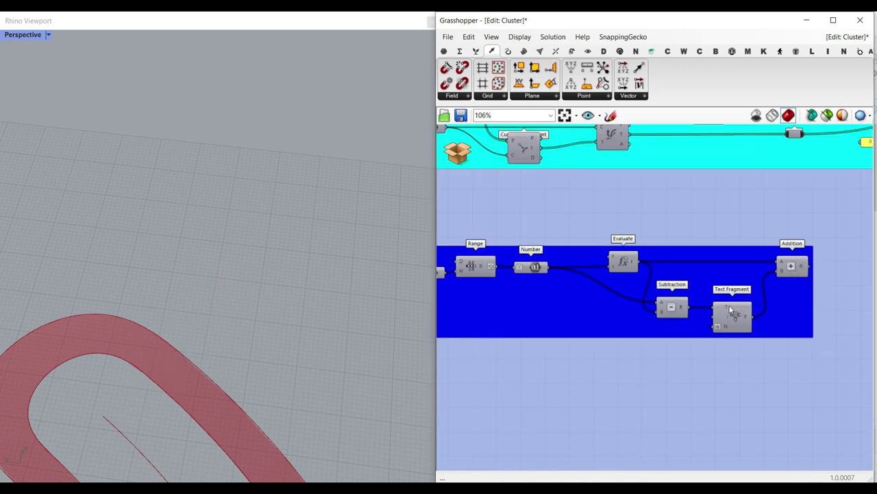
{"action": "scroll", "coordinate": [624, 297], "scroll_direction": "down", "scroll_amount": 1}
{"action": "right_click_drag", "start_coordinate": [545, 275], "coordinate": [611, 382]}
{"action": "scroll", "coordinate": [613, 379], "scroll_direction": "up", "scroll_amount": 1}
{"action": "scroll", "coordinate": [613, 379], "scroll_direction": "up", "scroll_amount": 1}
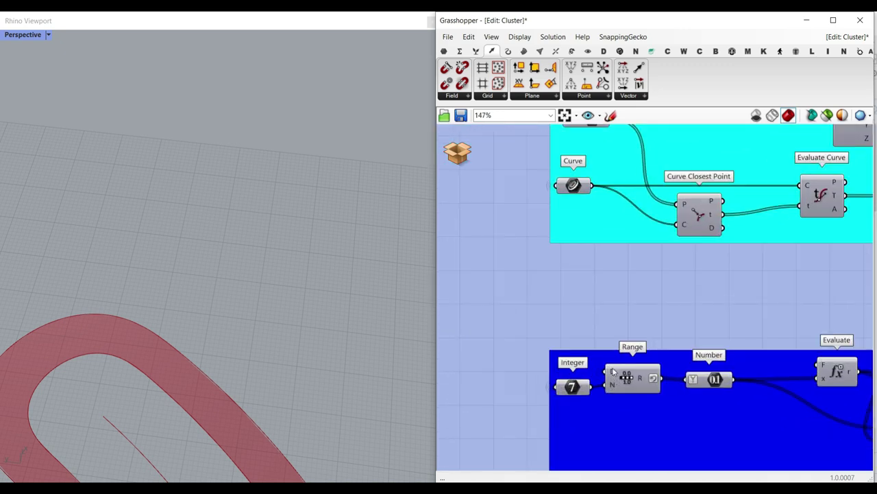
Locate the red group relative to the blue group and read the values of Range's R output.
{"action": "scroll", "coordinate": [610, 369], "scroll_direction": "down", "scroll_amount": 6}
{"action": "right_click_drag", "start_coordinate": [540, 268], "coordinate": [605, 311]}
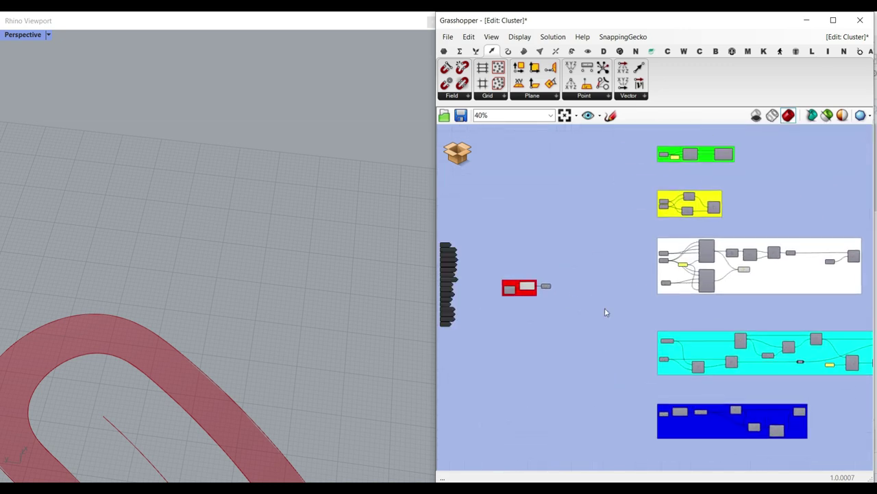
{"action": "right_click_drag", "start_coordinate": [683, 358], "coordinate": [650, 229]}
{"action": "scroll", "coordinate": [649, 285], "scroll_direction": "up", "scroll_amount": 3}
{"action": "scroll", "coordinate": [649, 286], "scroll_direction": "up", "scroll_amount": 7}
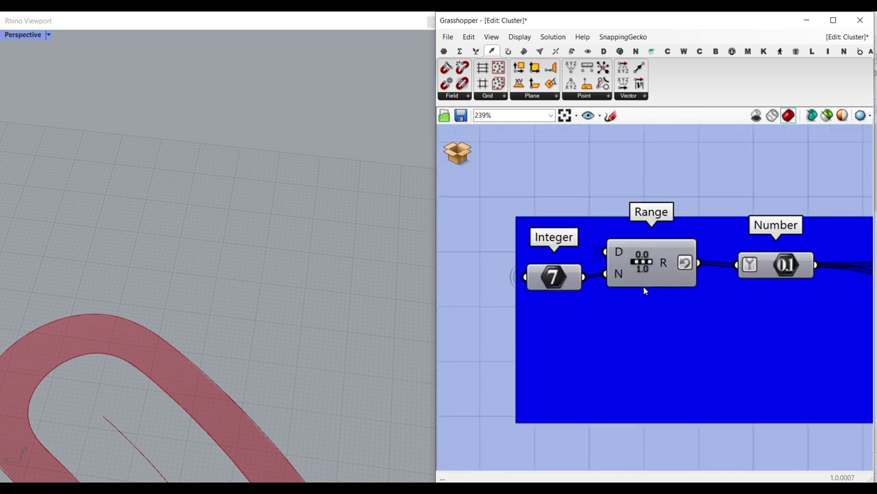
{"action": "mouse_move", "coordinate": [675, 263]}
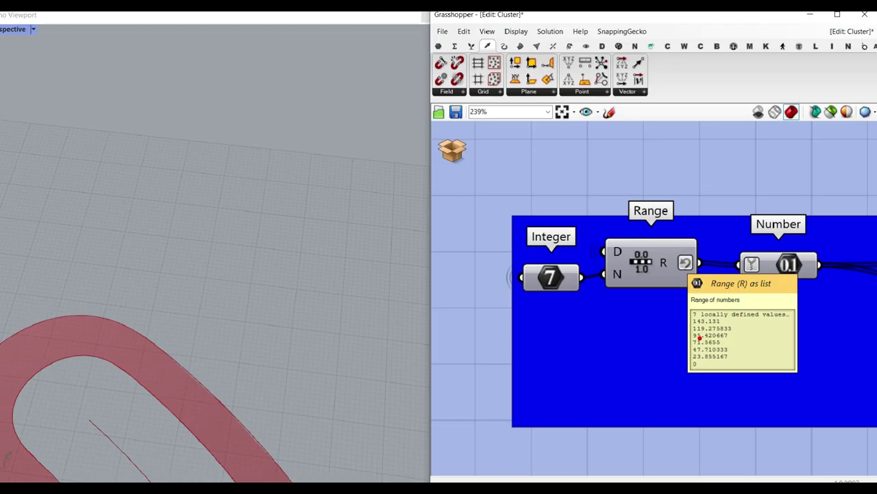
Add a Panel above the blue group and connect the Number output to it.
{"action": "right_click_drag", "start_coordinate": [820, 295], "coordinate": [528, 299]}
{"action": "right_click", "coordinate": [491, 283]}
{"action": "double_click", "coordinate": [549, 205]}
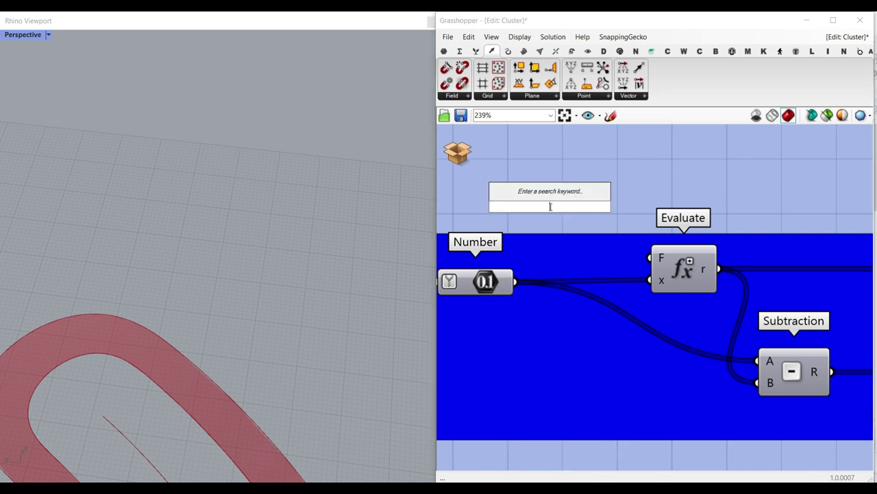
{"action": "type", "text": "//"}
{"action": "key", "text": "Return"}
{"action": "left_click_drag", "start_coordinate": [550, 207], "coordinate": [637, 191]}
{"action": "left_click_drag", "start_coordinate": [514, 282], "coordinate": [563, 200]}
Enlarge the Panel to show the full list of numbers and place it above Evaluate.
{"action": "right_click_drag", "start_coordinate": [646, 220], "coordinate": [550, 277]}
{"action": "left_click_drag", "start_coordinate": [581, 264], "coordinate": [620, 202]}
{"action": "left_click_drag", "start_coordinate": [669, 239], "coordinate": [708, 289]}
{"action": "right_click_drag", "start_coordinate": [632, 245], "coordinate": [650, 281]}
{"action": "left_click_drag", "start_coordinate": [651, 281], "coordinate": [666, 268]}
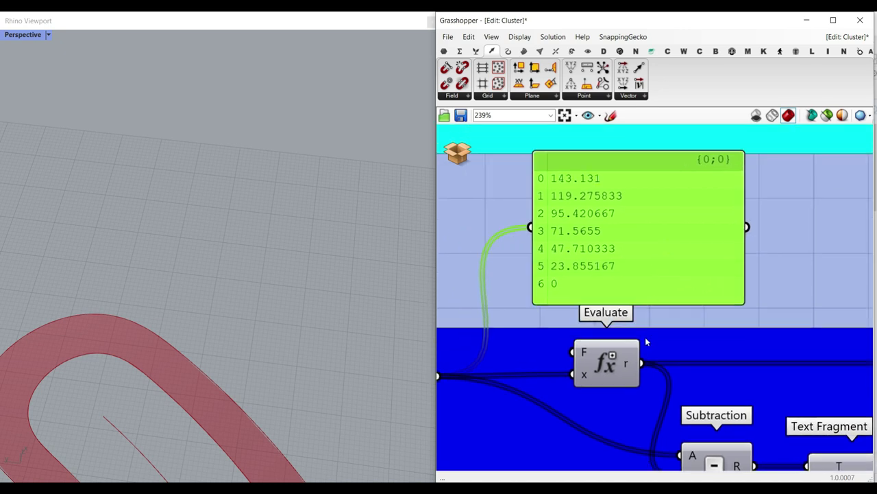
Open Evaluate's expression, close it unchanged, and examine the whole-number parts of the values in the Number panel.
{"action": "right_click_drag", "start_coordinate": [603, 362], "coordinate": [643, 320]}
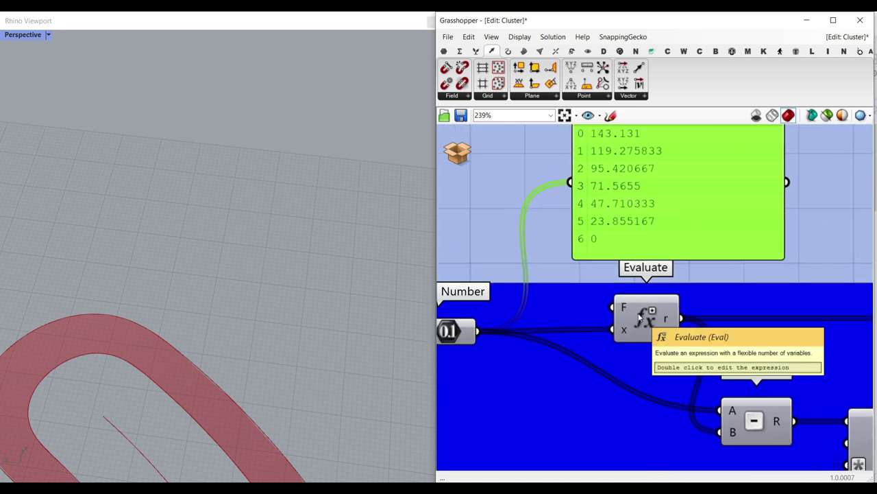
{"action": "left_click", "coordinate": [461, 52]}
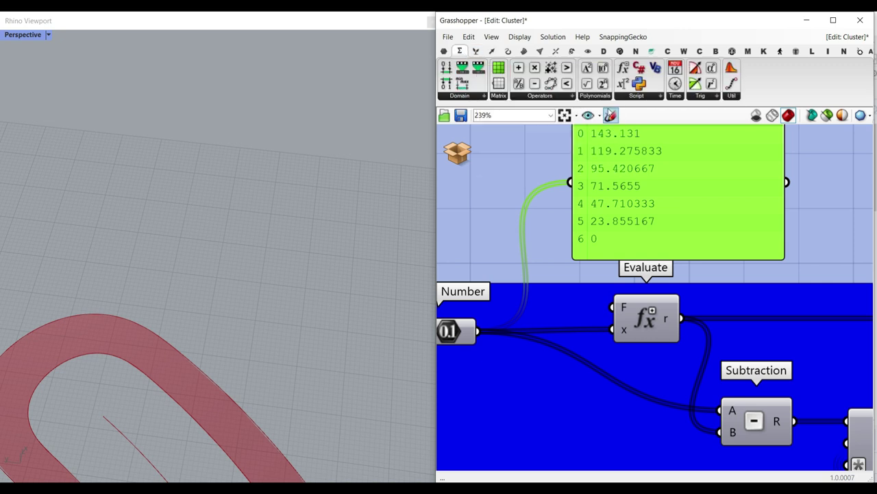
{"action": "double_click", "coordinate": [656, 317]}
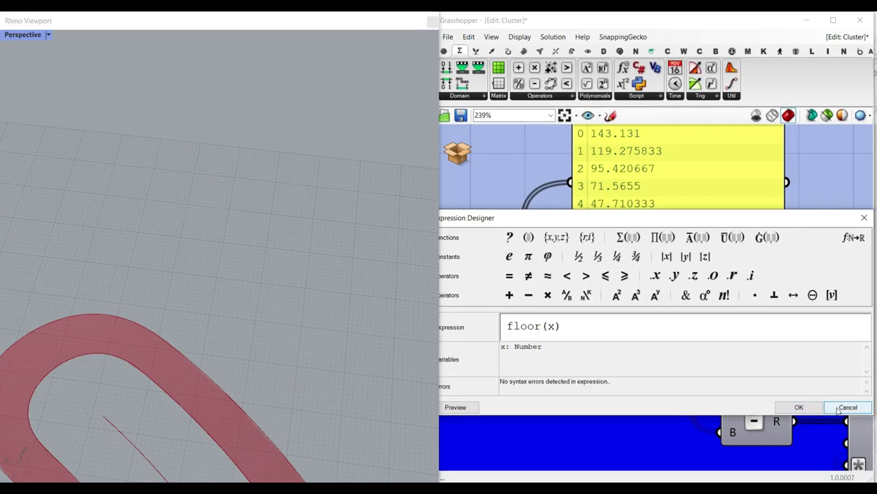
{"action": "left_click", "coordinate": [844, 408]}
{"action": "scroll", "coordinate": [619, 294], "scroll_direction": "up", "scroll_amount": 3}
{"action": "left_click_drag", "start_coordinate": [556, 242], "coordinate": [590, 262], "text": "ctrl"}
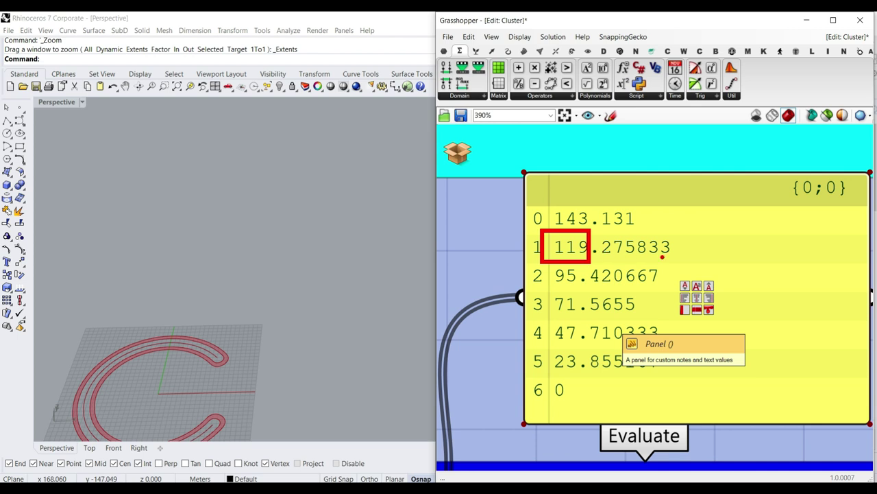
{"action": "key", "text": "Escape"}
{"action": "right_click", "coordinate": [677, 265]}
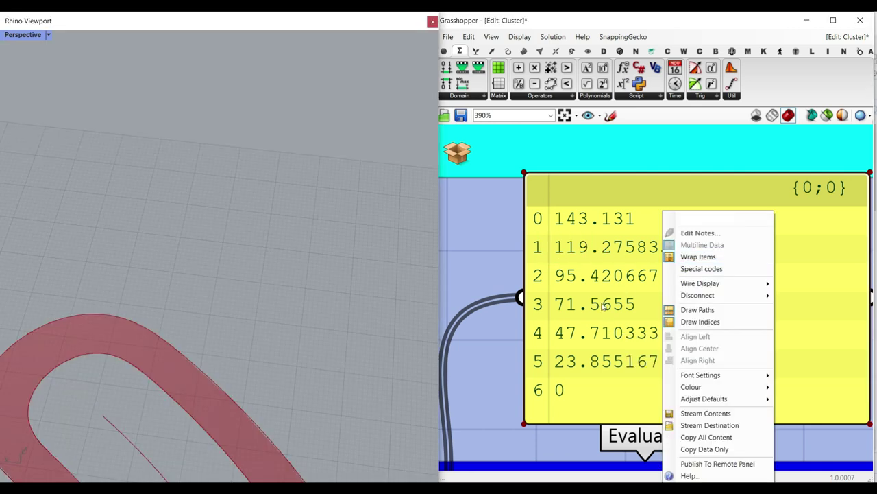
{"action": "left_click", "coordinate": [603, 305]}
Duplicate the Number panel, place the copy beside the original and connect Evaluate's r output to it.
{"action": "scroll", "coordinate": [612, 295], "scroll_direction": "down", "scroll_amount": 3}
{"action": "left_click_drag", "start_coordinate": [614, 295], "coordinate": [472, 314]}
{"action": "key", "text": "ctrl+v"}
{"action": "left_click_drag", "start_coordinate": [546, 280], "coordinate": [699, 271]}
{"action": "left_click_drag", "start_coordinate": [603, 405], "coordinate": [606, 258]}
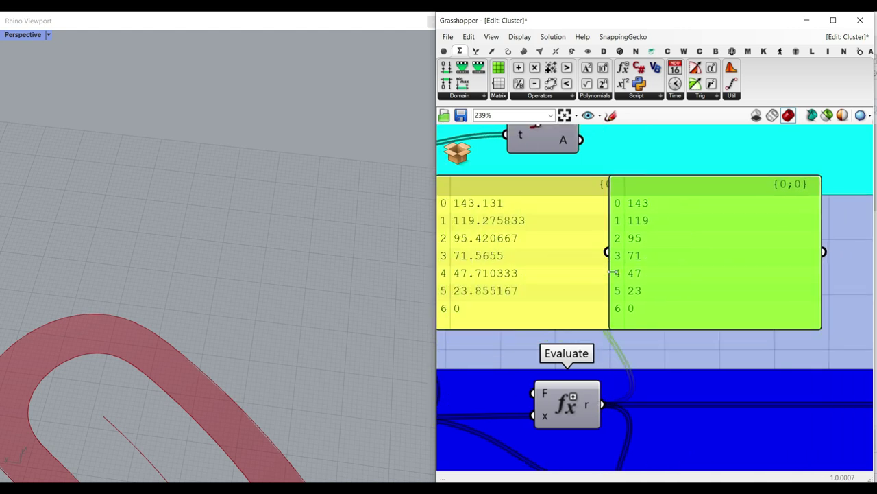
Make another copy of the panel beside the Evaluate values and connect Subtraction's R output to it.
{"action": "right_click_drag", "start_coordinate": [610, 270], "coordinate": [684, 271]}
{"action": "scroll", "coordinate": [689, 284], "scroll_direction": "down", "scroll_amount": 4}
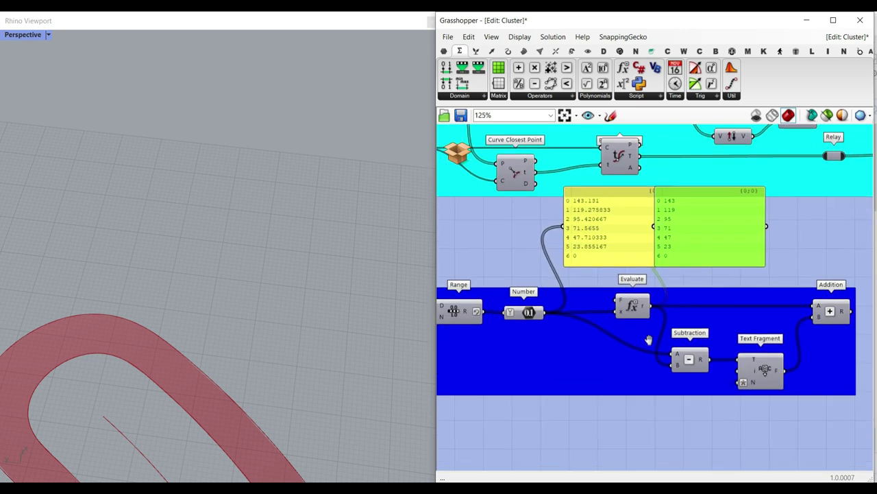
{"action": "scroll", "coordinate": [670, 346], "scroll_direction": "up", "scroll_amount": 3}
{"action": "right_click_drag", "start_coordinate": [635, 218], "coordinate": [644, 290]}
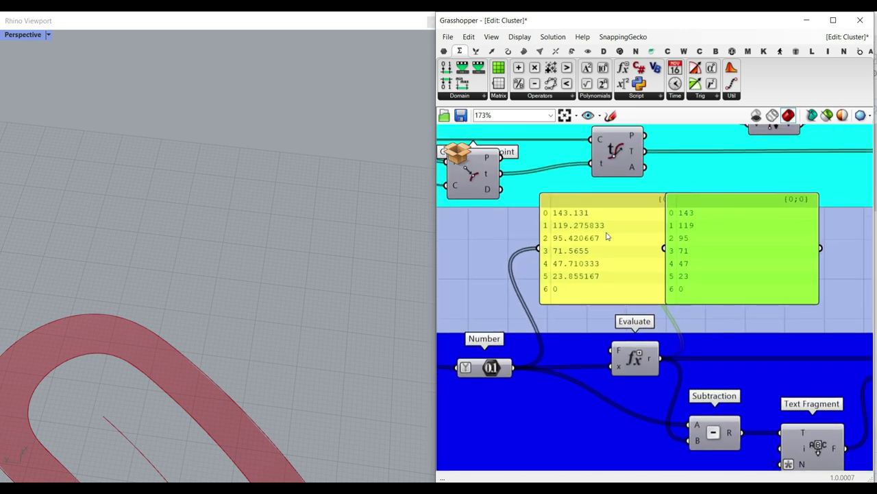
{"action": "scroll", "coordinate": [617, 251], "scroll_direction": "up", "scroll_amount": 1}
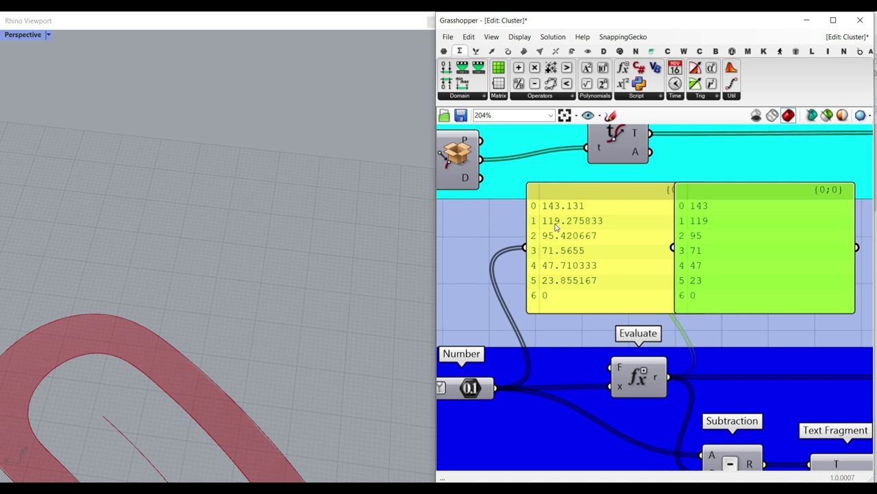
{"action": "right_click_drag", "start_coordinate": [698, 309], "coordinate": [686, 269]}
{"action": "right_click_drag", "start_coordinate": [718, 221], "coordinate": [688, 236]}
{"action": "scroll", "coordinate": [678, 237], "scroll_direction": "down", "scroll_amount": 1}
{"action": "left_click_drag", "start_coordinate": [678, 240], "coordinate": [730, 242], "text": "alt"}
{"action": "left_click_drag", "start_coordinate": [716, 409], "coordinate": [689, 225]}
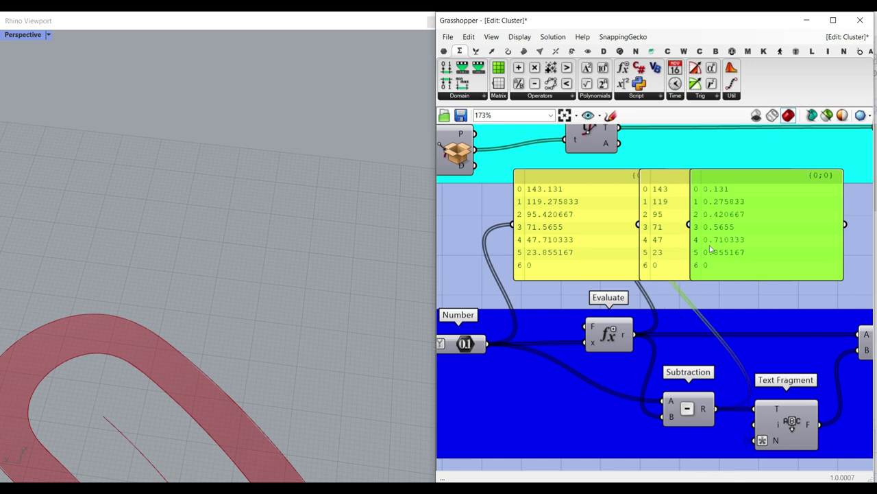
Locate Text Fragment among the text components and check its start and count inputs in the blue group.
{"action": "scroll", "coordinate": [726, 233], "scroll_direction": "up", "scroll_amount": 1}
{"action": "right_click_drag", "start_coordinate": [734, 256], "coordinate": [663, 209]}
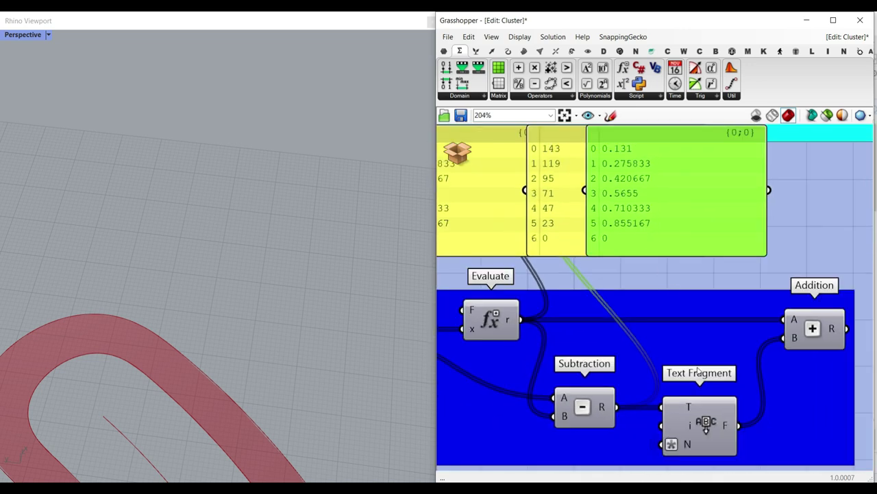
{"action": "right_click_drag", "start_coordinate": [689, 381], "coordinate": [664, 372]}
{"action": "left_click", "coordinate": [476, 51]}
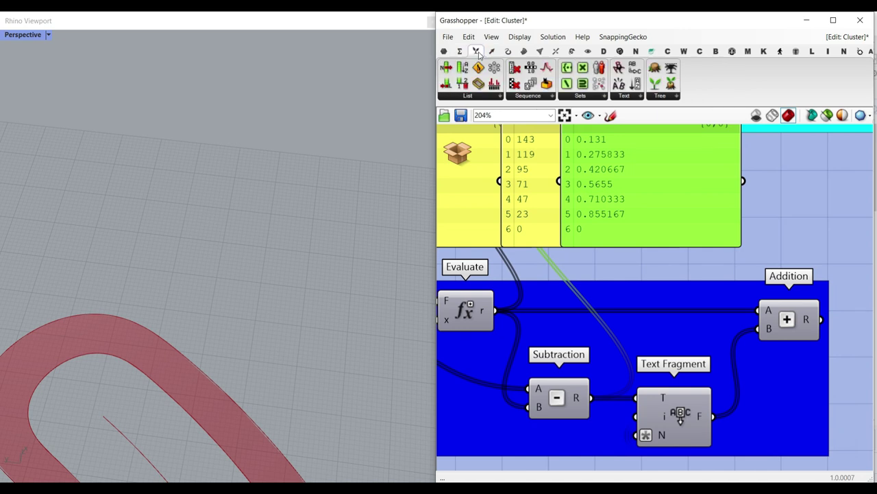
{"action": "left_click", "coordinate": [627, 97]}
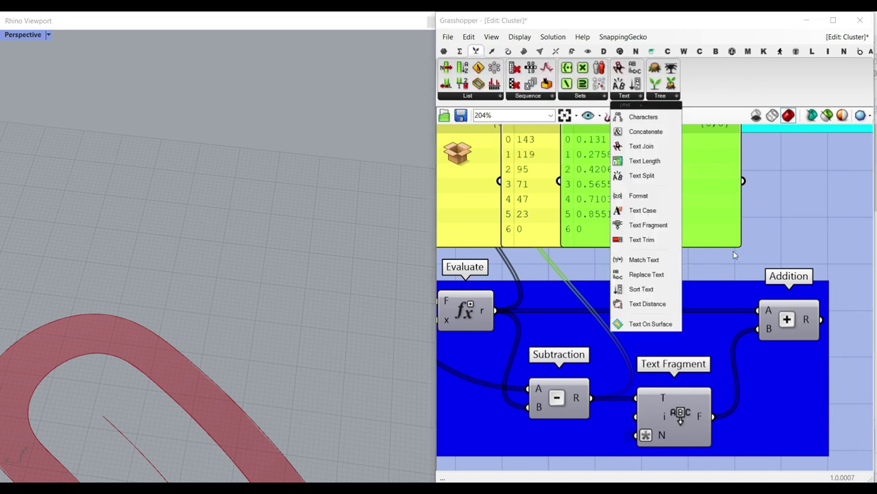
{"action": "right_click_drag", "start_coordinate": [681, 367], "coordinate": [713, 332]}
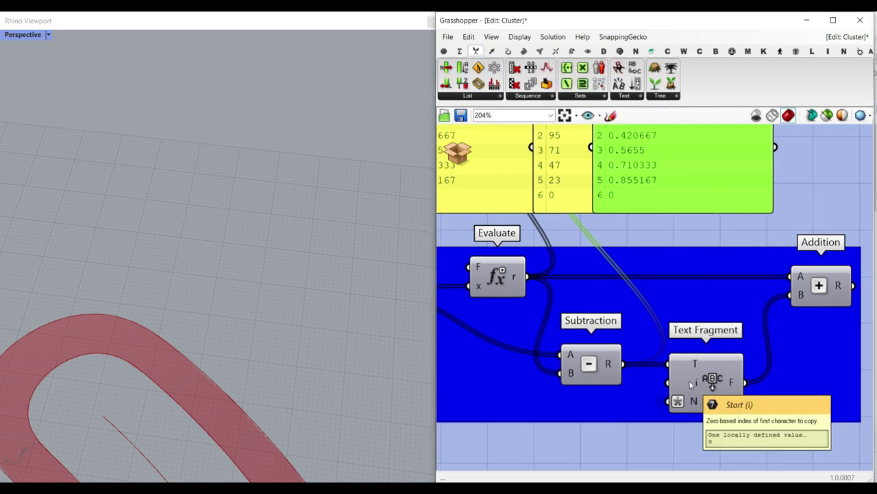
{"action": "mouse_move", "coordinate": [695, 402]}
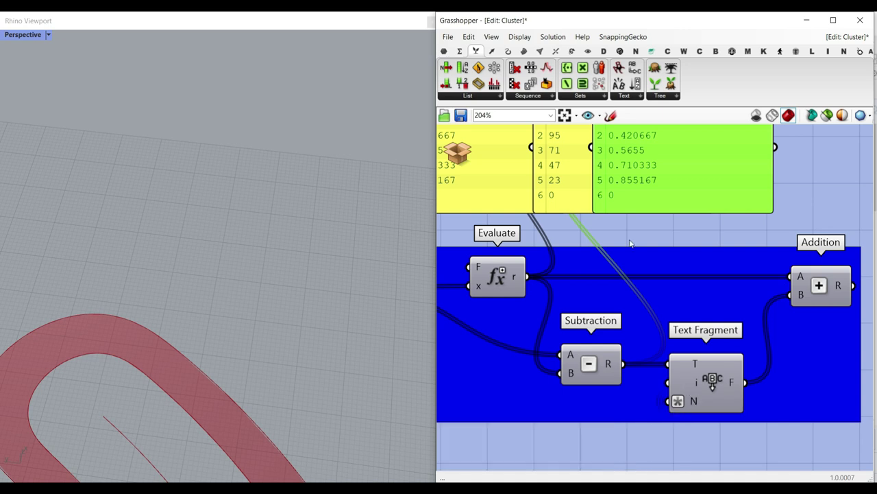
Check the expression on Text Fragment's N input against the leading characters of the values in the Subtraction panel.
{"action": "scroll", "coordinate": [689, 199], "scroll_direction": "up", "scroll_amount": 4}
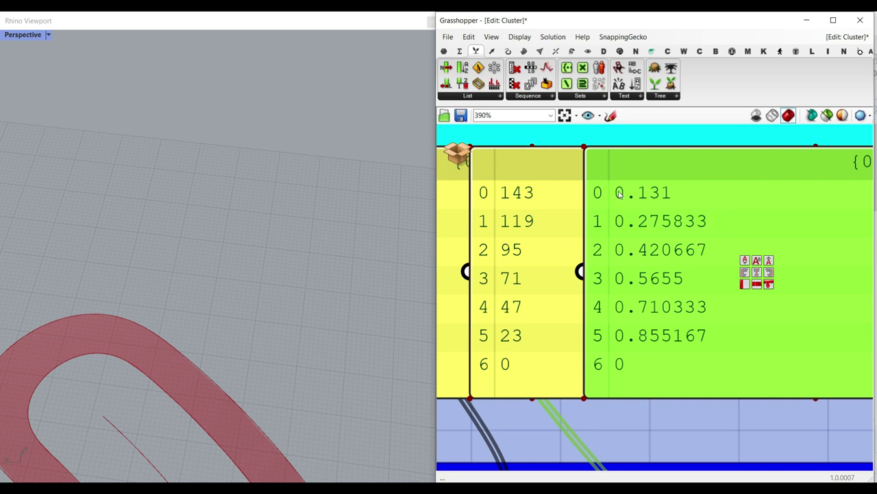
{"action": "mouse_move", "coordinate": [610, 181]}
{"action": "left_mouse_down", "text": "ctrl"}
{"action": "mouse_move", "coordinate": [636, 207]}
{"action": "mouse_move", "coordinate": [662, 205]}
{"action": "left_mouse_up", "text": "ctrl"}
{"action": "left_click_drag", "start_coordinate": [653, 161], "coordinate": [653, 166]}
{"action": "key", "text": "Escape"}
{"action": "mouse_move", "coordinate": [674, 356]}
{"action": "right_mouse_down"}
{"action": "mouse_move", "coordinate": [678, 254]}
{"action": "mouse_move", "coordinate": [660, 213]}
{"action": "right_mouse_up"}
{"action": "scroll", "coordinate": [659, 213], "scroll_direction": "down", "scroll_amount": 3}
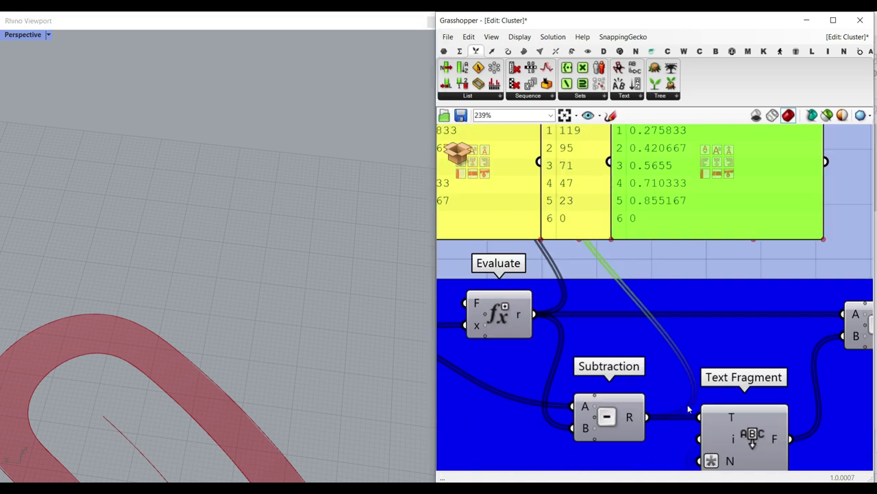
{"action": "right_click_drag", "start_coordinate": [693, 408], "coordinate": [670, 303]}
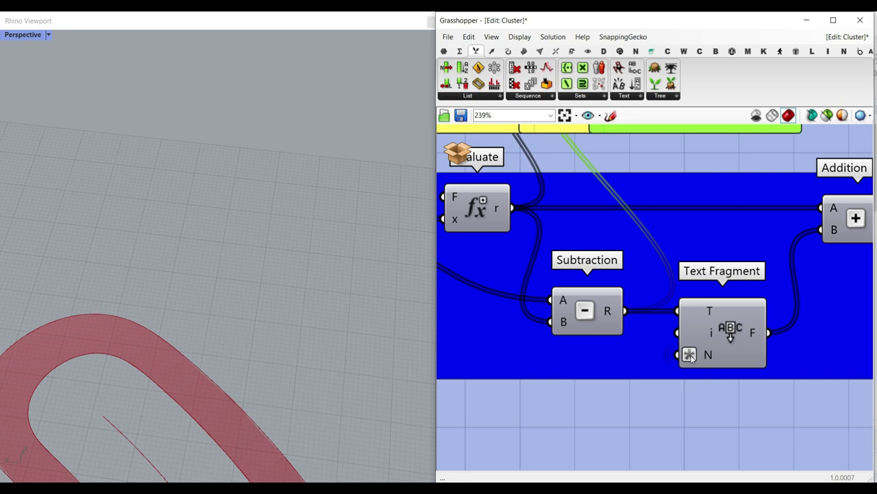
{"action": "mouse_move", "coordinate": [669, 354]}
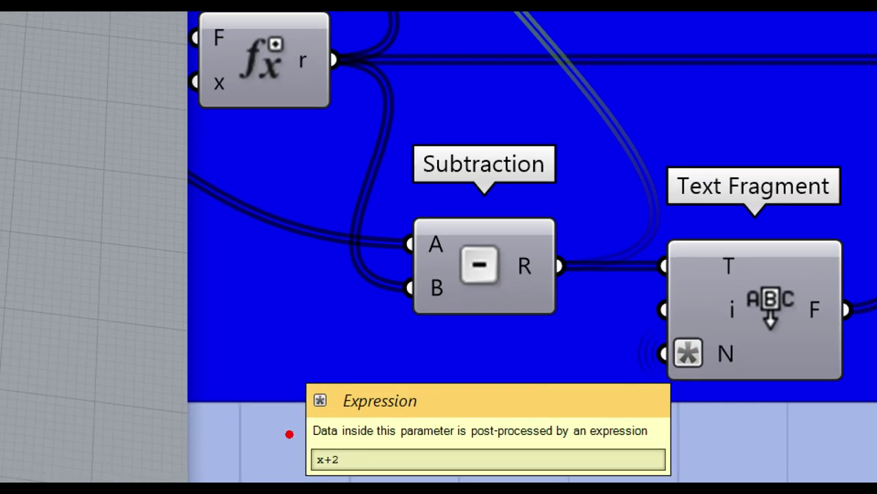
{"action": "left_click_drag", "start_coordinate": [284, 439], "coordinate": [393, 479], "text": "ctrl"}
{"action": "key", "text": "Escape"}
{"action": "mouse_move", "coordinate": [693, 178]}
{"action": "right_mouse_down"}
{"action": "mouse_move", "coordinate": [681, 342]}
{"action": "mouse_move", "coordinate": [689, 398]}
{"action": "right_mouse_up"}
{"action": "scroll", "coordinate": [602, 240], "scroll_direction": "up", "scroll_amount": 1}
{"action": "scroll", "coordinate": [602, 240], "scroll_direction": "up", "scroll_amount": 1}
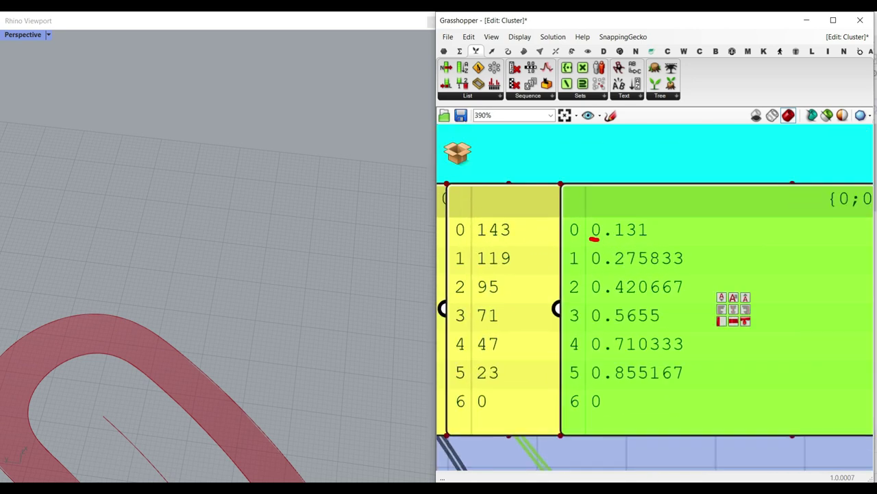
{"action": "mouse_move", "coordinate": [613, 235]}
{"action": "left_mouse_down"}
{"action": "mouse_move", "coordinate": [591, 216]}
{"action": "mouse_move", "coordinate": [587, 241]}
{"action": "left_mouse_up"}
{"action": "key", "text": "Escape"}
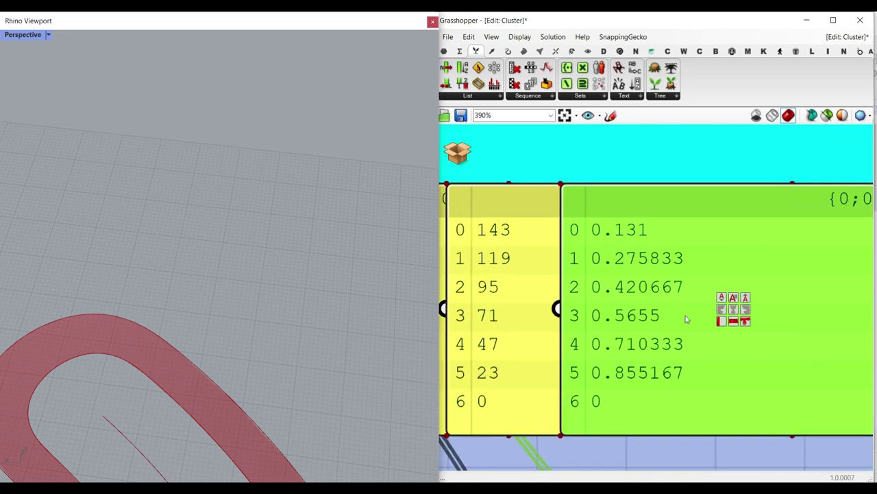
Shift the Subtraction panel clear of the Evaluate panel and connect Text Fragment's F output to it instead.
{"action": "scroll", "coordinate": [690, 317], "scroll_direction": "down", "scroll_amount": 2}
{"action": "right_click_drag", "start_coordinate": [691, 453], "coordinate": [601, 328]}
{"action": "scroll", "coordinate": [601, 327], "scroll_direction": "down", "scroll_amount": 3}
{"action": "left_click_drag", "start_coordinate": [624, 255], "coordinate": [690, 255]}
{"action": "left_click_drag", "start_coordinate": [648, 383], "coordinate": [617, 248]}
{"action": "right_click_drag", "start_coordinate": [662, 258], "coordinate": [675, 256]}
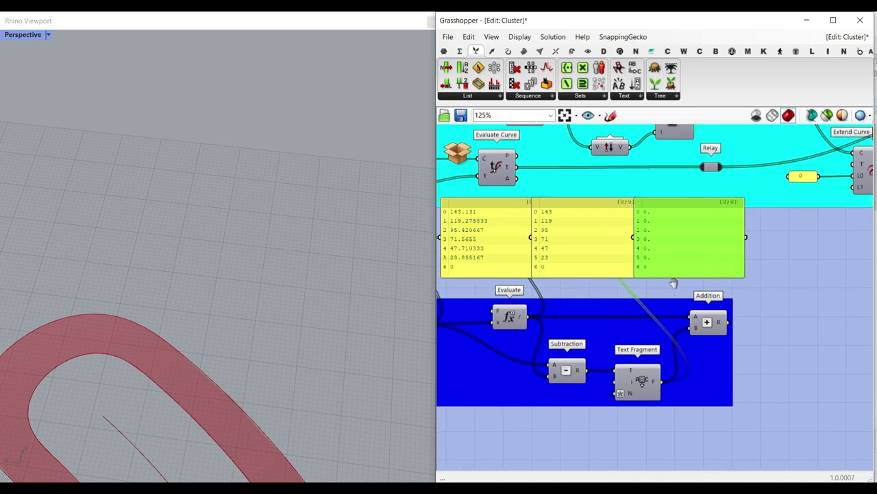
{"action": "scroll", "coordinate": [671, 240], "scroll_direction": "up", "scroll_amount": 2}
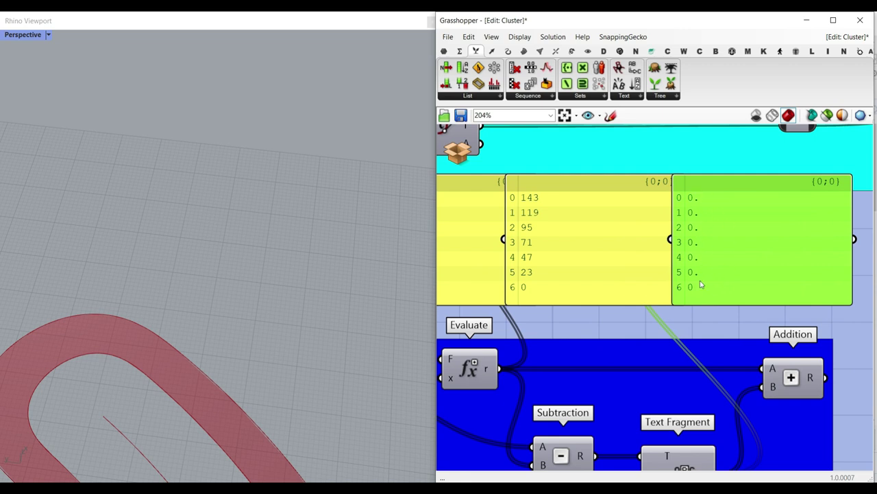
{"action": "scroll", "coordinate": [701, 284], "scroll_direction": "down", "scroll_amount": 1}
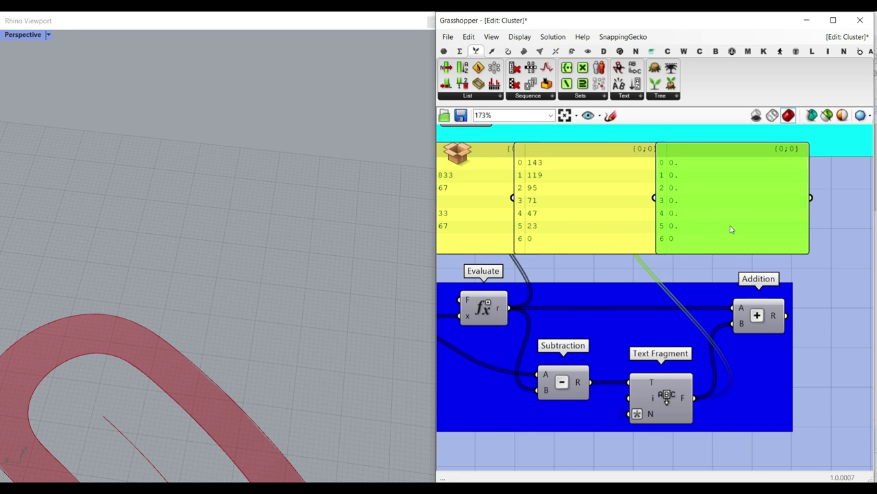
Move the Text Fragment panel above Addition and connect Addition's R output to it instead.
{"action": "left_click_drag", "start_coordinate": [731, 226], "coordinate": [844, 226]}
{"action": "left_click_drag", "start_coordinate": [787, 316], "coordinate": [773, 211]}
{"action": "right_click_drag", "start_coordinate": [779, 235], "coordinate": [705, 255]}
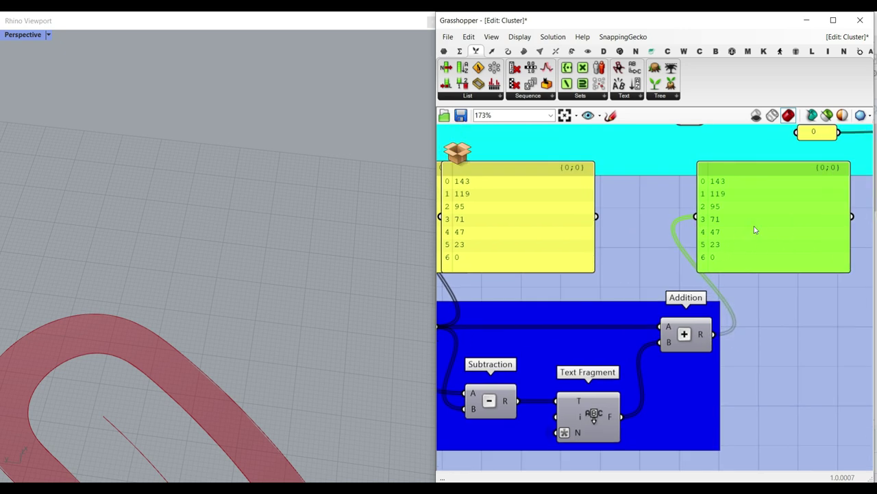
Delete the three panels above the blue group.
{"action": "key", "text": "Delete"}
{"action": "right_click_drag", "start_coordinate": [649, 256], "coordinate": [726, 298]}
{"action": "scroll", "coordinate": [758, 248], "scroll_direction": "down", "scroll_amount": 3}
{"action": "left_click_drag", "start_coordinate": [756, 248], "coordinate": [565, 284]}
{"action": "key", "text": "Delete"}
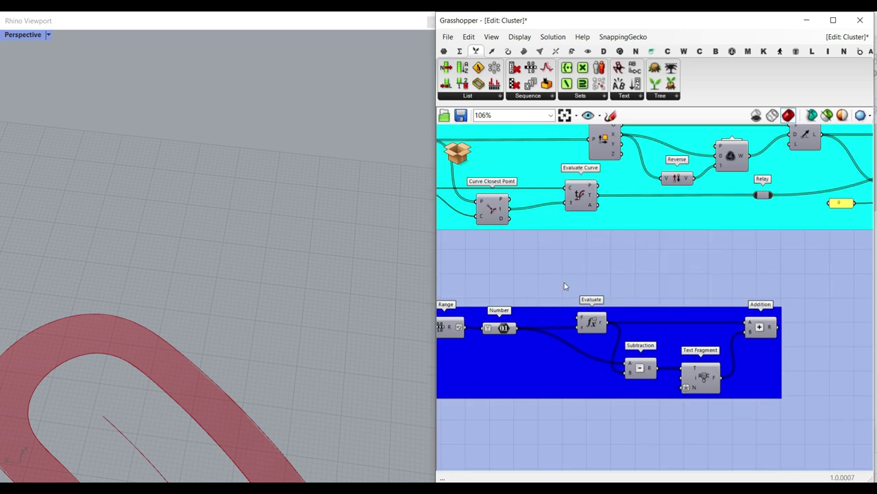
Examine the yellow group's wiring from the Number parameters through both Construct Domain components to Weave.
{"action": "scroll", "coordinate": [565, 286], "scroll_direction": "down", "scroll_amount": 5}
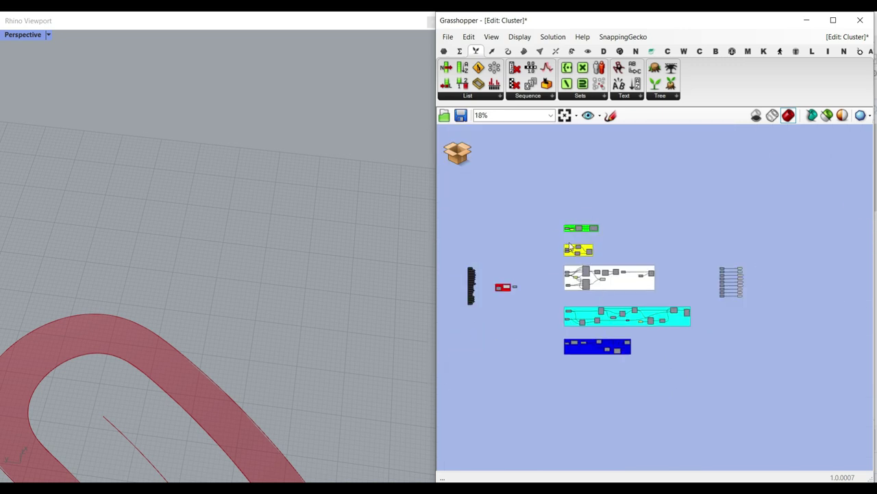
{"action": "scroll", "coordinate": [570, 248], "scroll_direction": "up", "scroll_amount": 7}
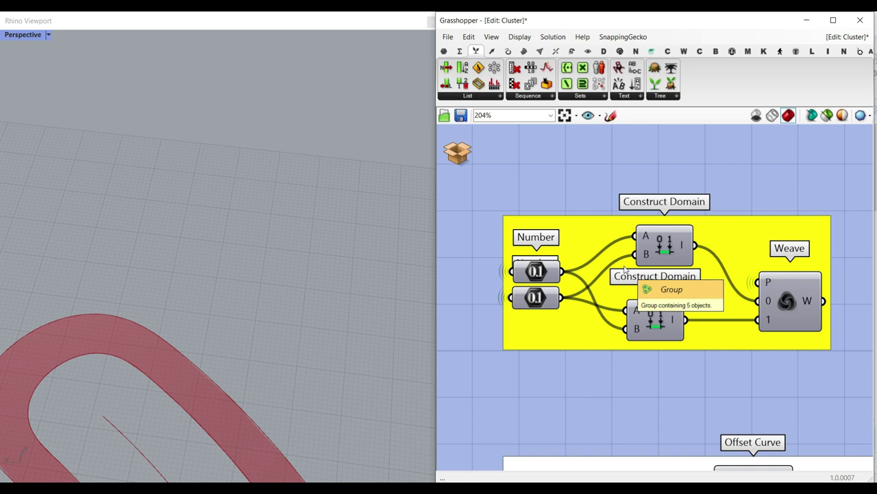
{"action": "left_click", "coordinate": [533, 272]}
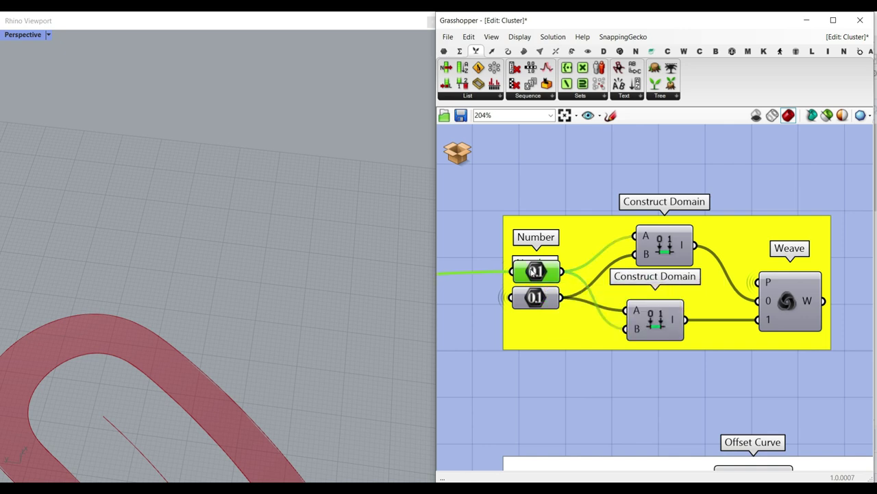
{"action": "scroll", "coordinate": [652, 235], "scroll_direction": "up", "scroll_amount": 2}
{"action": "left_click", "coordinate": [651, 349]}
{"action": "right_click_drag", "start_coordinate": [786, 339], "coordinate": [675, 341]}
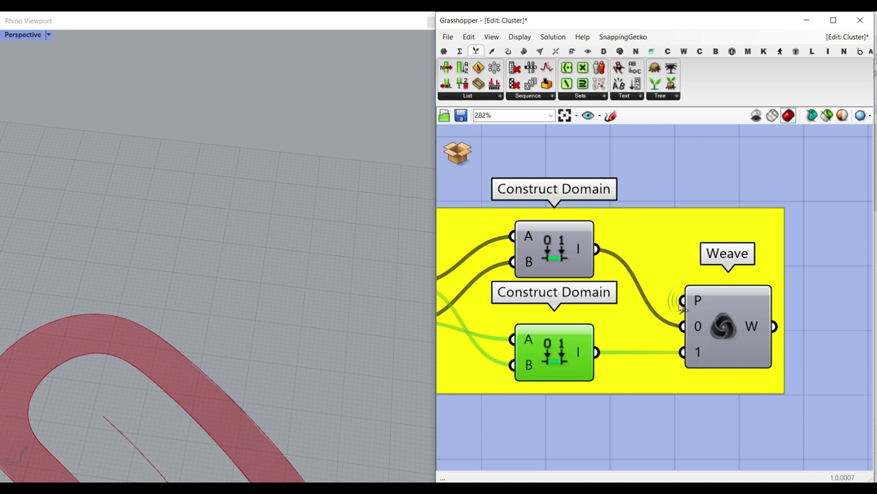
{"action": "scroll", "coordinate": [698, 301], "scroll_direction": "down", "scroll_amount": 4}
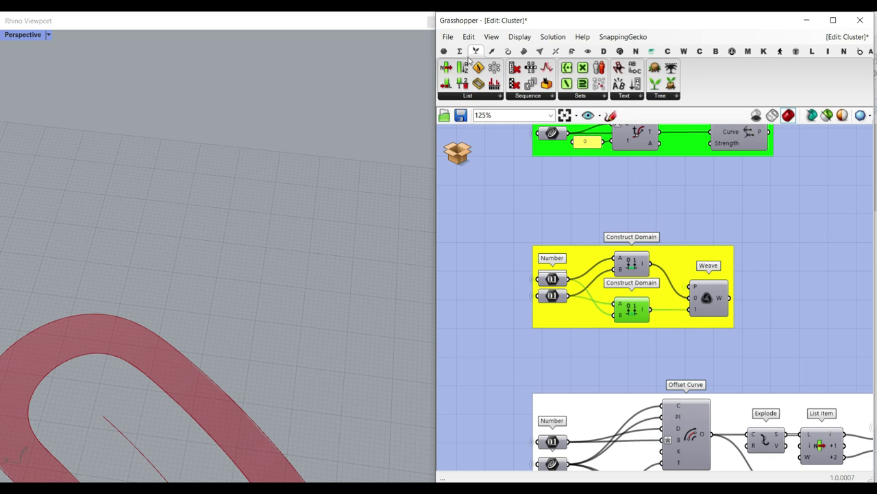
{"action": "left_click", "coordinate": [468, 96]}
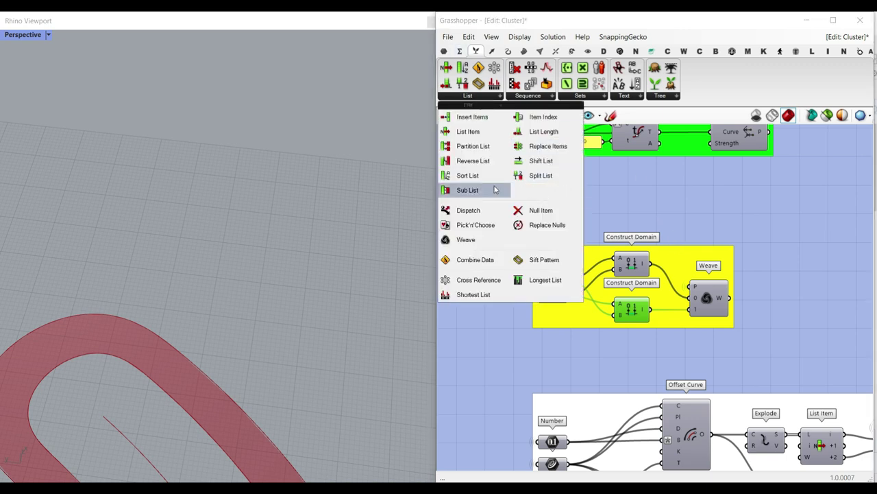
{"action": "left_click_drag", "start_coordinate": [466, 159], "coordinate": [641, 345]}
{"action": "left_click", "coordinate": [675, 223]}
{"action": "scroll", "coordinate": [665, 230], "scroll_direction": "up", "scroll_amount": 3}
{"action": "left_click_drag", "start_coordinate": [641, 285], "coordinate": [683, 215]}
{"action": "key", "text": "Delete"}
Turn on the preview of Evaluate Curve in the green group and bring the whole curve into view in Rhino.
{"action": "scroll", "coordinate": [632, 235], "scroll_direction": "down", "scroll_amount": 4}
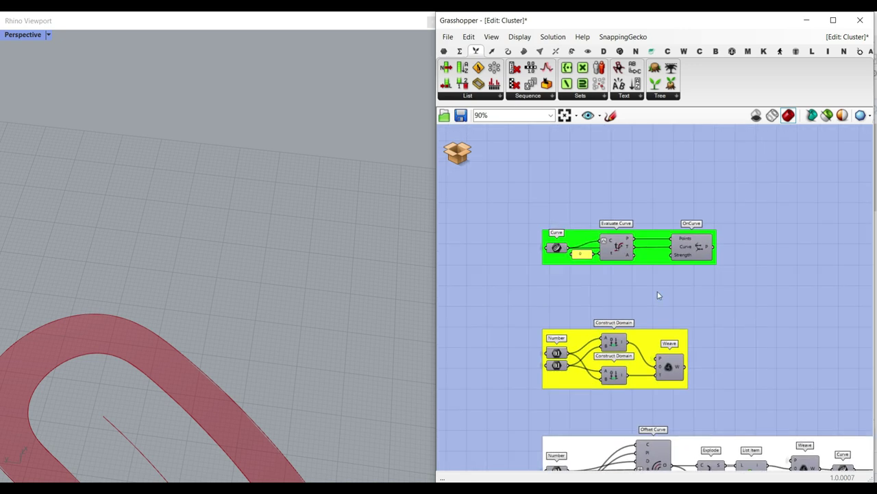
{"action": "scroll", "coordinate": [651, 266], "scroll_direction": "up", "scroll_amount": 5}
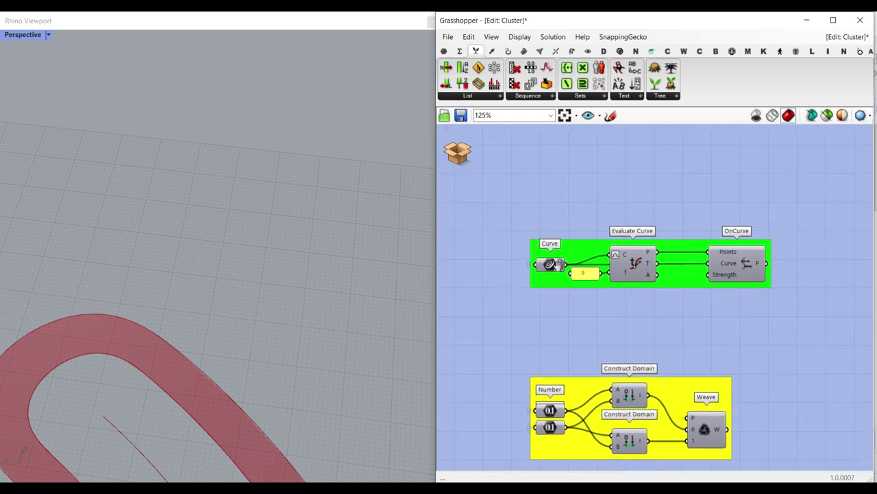
{"action": "right_click", "coordinate": [631, 267]}
{"action": "left_click", "coordinate": [648, 289]}
{"action": "scroll", "coordinate": [306, 272], "scroll_direction": "down", "scroll_amount": 10}
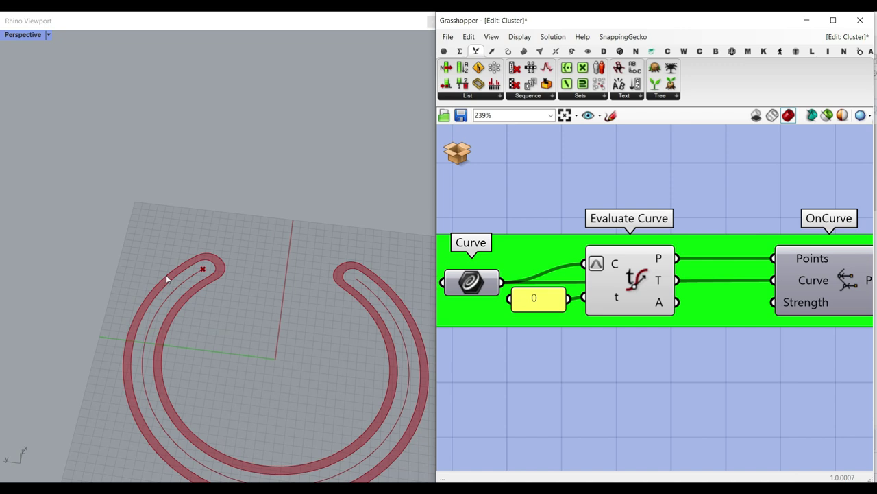
Examine how Evaluate Curve feeds the OnCurve goal in the green group and locate OnCurve among the Goals-On components.
{"action": "scroll", "coordinate": [167, 279], "scroll_direction": "up", "scroll_amount": 2}
{"action": "right_click_drag", "start_coordinate": [790, 290], "coordinate": [661, 303]}
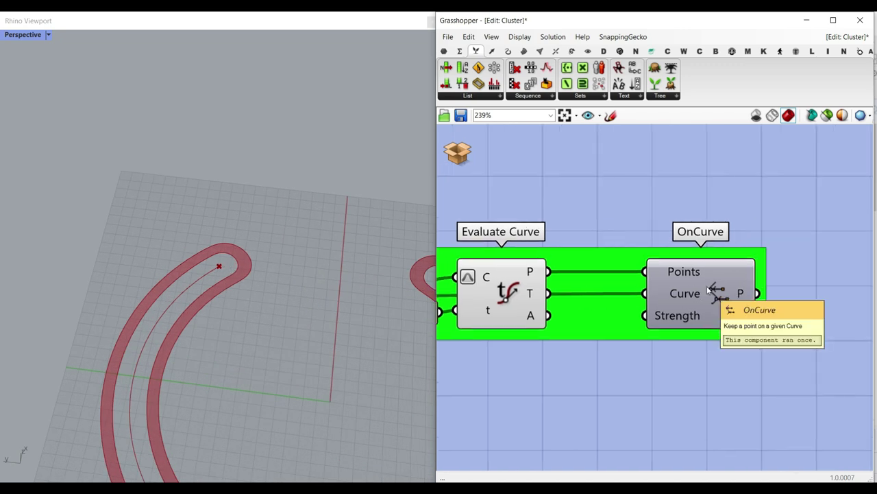
{"action": "left_click", "coordinate": [765, 51]}
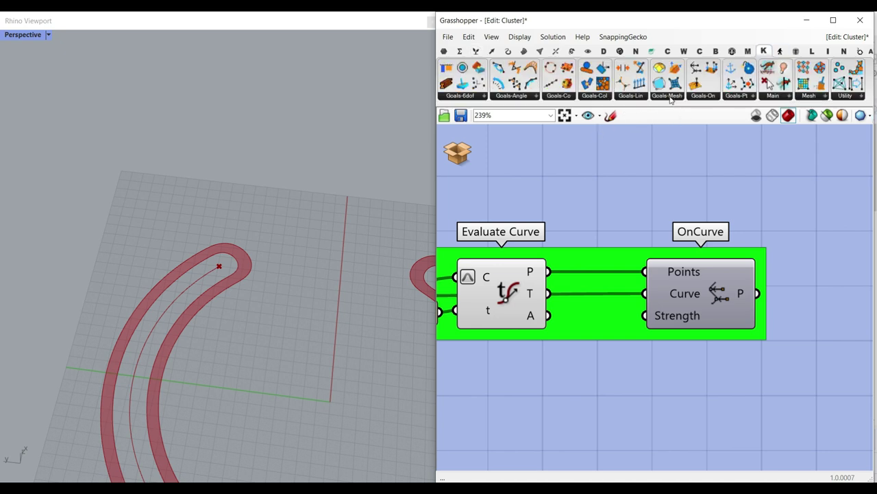
{"action": "left_click", "coordinate": [713, 99]}
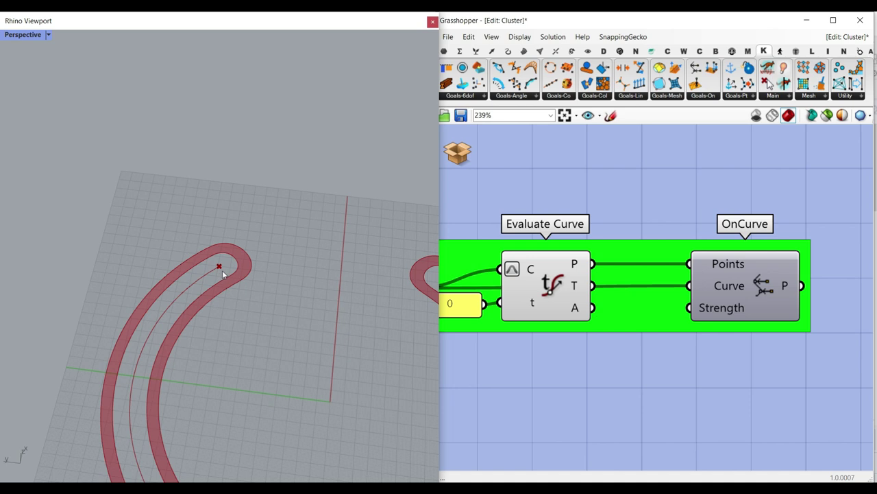
{"action": "scroll", "coordinate": [222, 274], "scroll_direction": "down", "scroll_amount": 5}
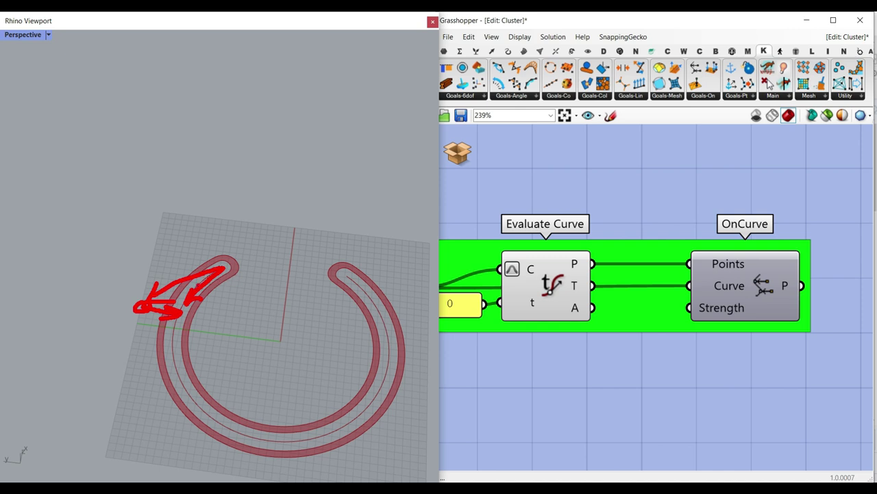
{"action": "key", "text": "Escape"}
Return from the cluster to the parent definition.
{"action": "right_click_drag", "start_coordinate": [788, 293], "coordinate": [693, 291]}
{"action": "left_click", "coordinate": [692, 291]}
{"action": "scroll", "coordinate": [690, 290], "scroll_direction": "down", "scroll_amount": 3}
{"action": "right_click_drag", "start_coordinate": [752, 287], "coordinate": [623, 269]}
{"action": "scroll", "coordinate": [623, 269], "scroll_direction": "down", "scroll_amount": 5}
{"action": "scroll", "coordinate": [755, 300], "scroll_direction": "down", "scroll_amount": 4}
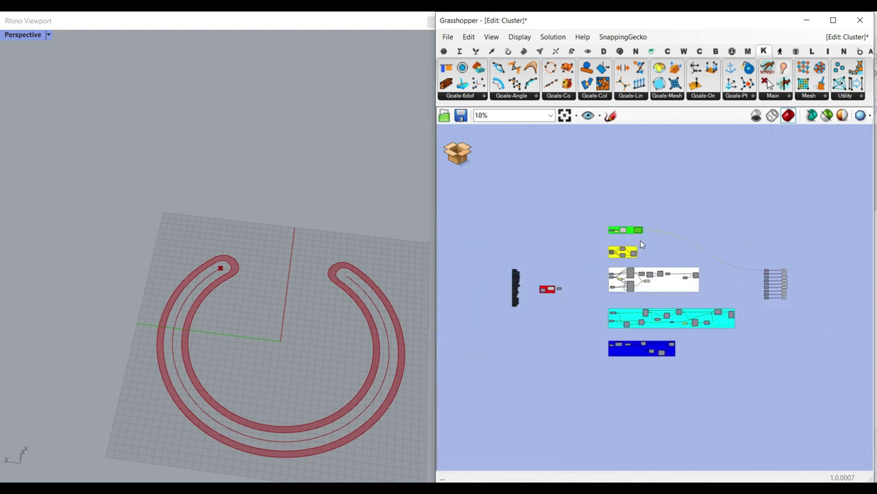
{"action": "left_click", "coordinate": [465, 154]}
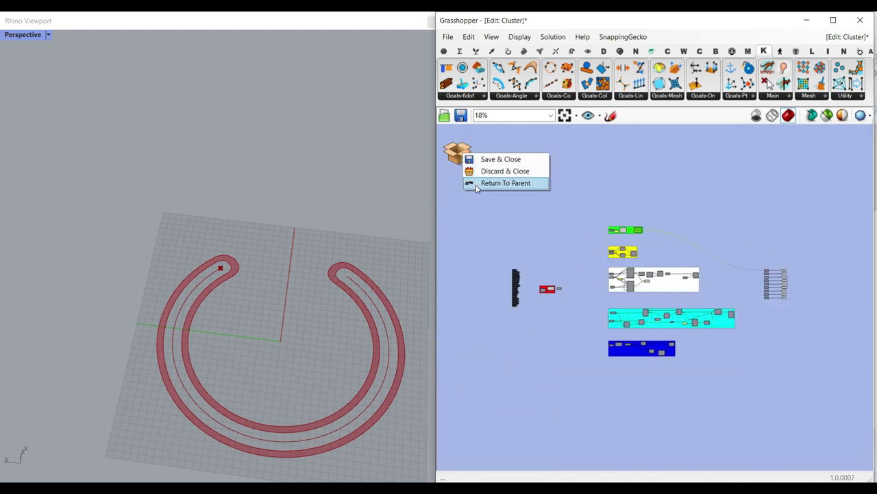
{"action": "left_click", "coordinate": [490, 183]}
Examine the Grab and Solver components and locate Grab among the Main components.
{"action": "right_click_drag", "start_coordinate": [657, 256], "coordinate": [602, 228]}
{"action": "scroll", "coordinate": [602, 228], "scroll_direction": "down", "scroll_amount": 5}
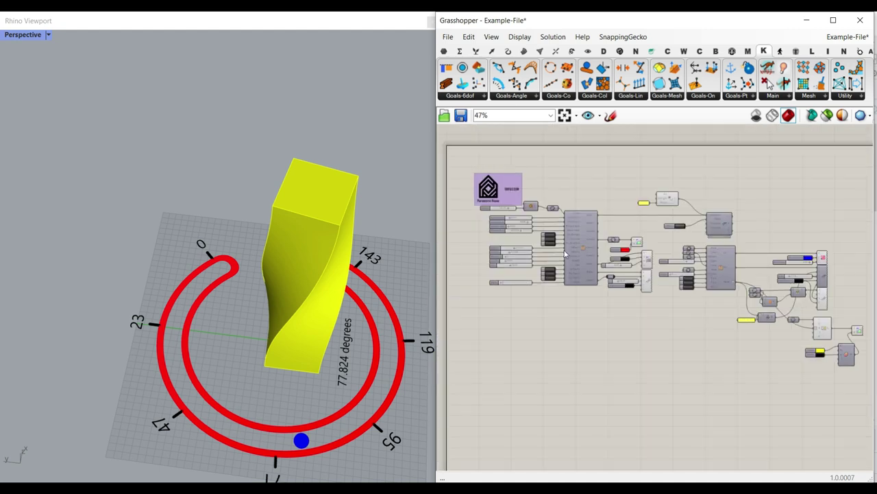
{"action": "scroll", "coordinate": [655, 205], "scroll_direction": "up", "scroll_amount": 5}
{"action": "scroll", "coordinate": [518, 225], "scroll_direction": "up", "scroll_amount": 2}
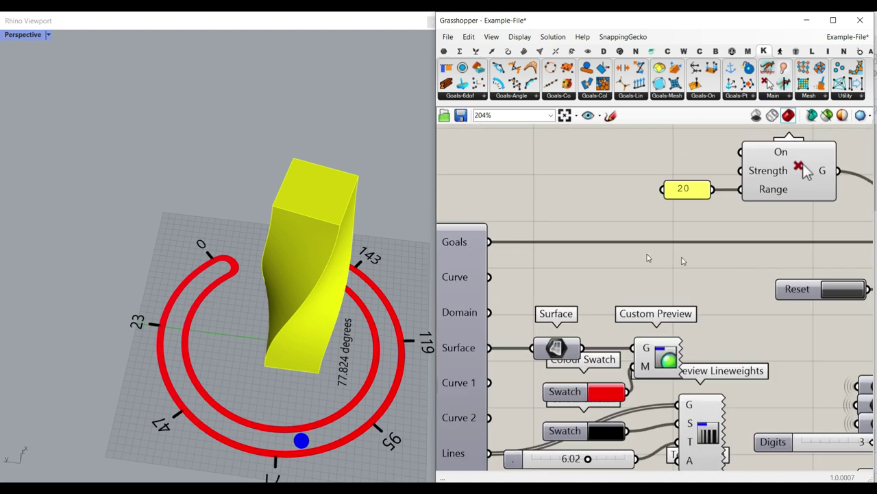
{"action": "scroll", "coordinate": [647, 256], "scroll_direction": "up", "scroll_amount": 3}
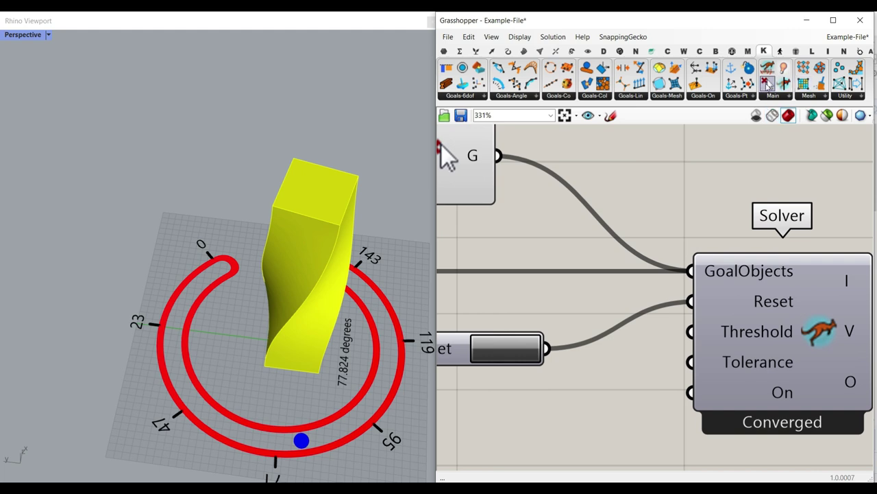
{"action": "left_click", "coordinate": [773, 96]}
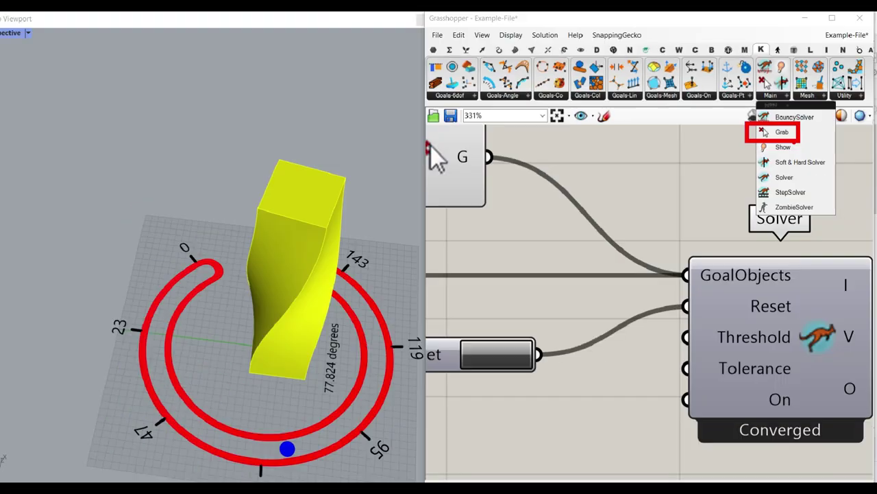
{"action": "right_click_drag", "start_coordinate": [582, 202], "coordinate": [687, 233]}
{"action": "scroll", "coordinate": [713, 235], "scroll_direction": "down", "scroll_amount": 3}
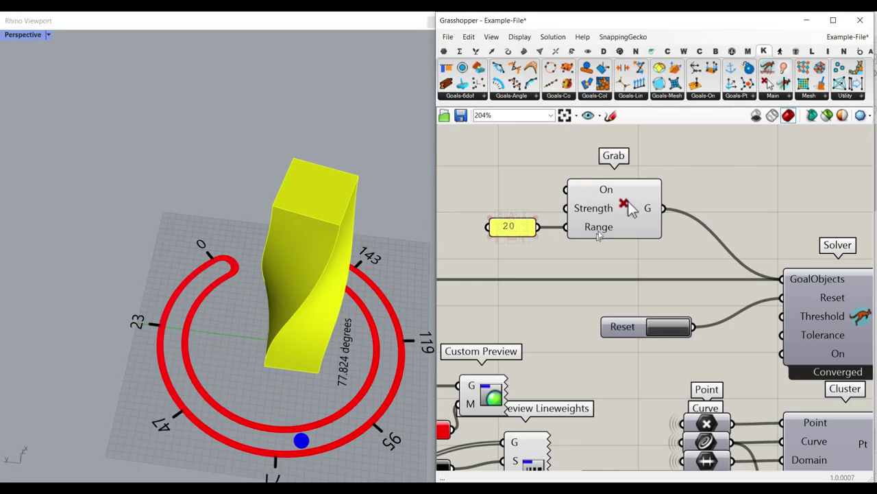
Trace the wires from Grab and the first cluster's Goals output into Solver, and from Solver's V output to the Point parameter.
{"action": "right_click_drag", "start_coordinate": [606, 230], "coordinate": [703, 236]}
{"action": "scroll", "coordinate": [728, 215], "scroll_direction": "down", "scroll_amount": 3}
{"action": "mouse_move", "coordinate": [720, 180]}
{"action": "left_mouse_down"}
{"action": "mouse_move", "coordinate": [646, 233]}
{"action": "mouse_move", "coordinate": [579, 250]}
{"action": "mouse_move", "coordinate": [598, 258]}
{"action": "left_mouse_up"}
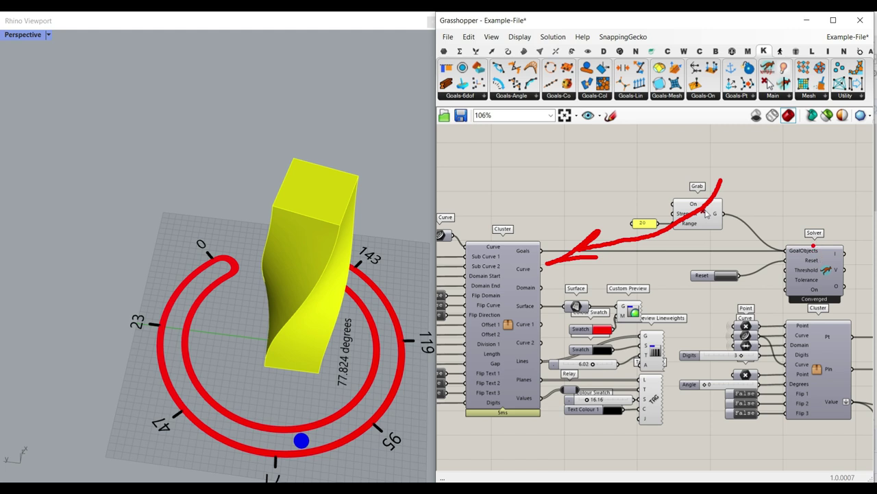
{"action": "key", "text": "Escape"}
{"action": "key", "text": "ctrl+2"}
{"action": "mouse_move", "coordinate": [798, 241]}
{"action": "left_mouse_down"}
{"action": "mouse_move", "coordinate": [525, 251]}
{"action": "mouse_move", "coordinate": [565, 244]}
{"action": "left_mouse_up"}
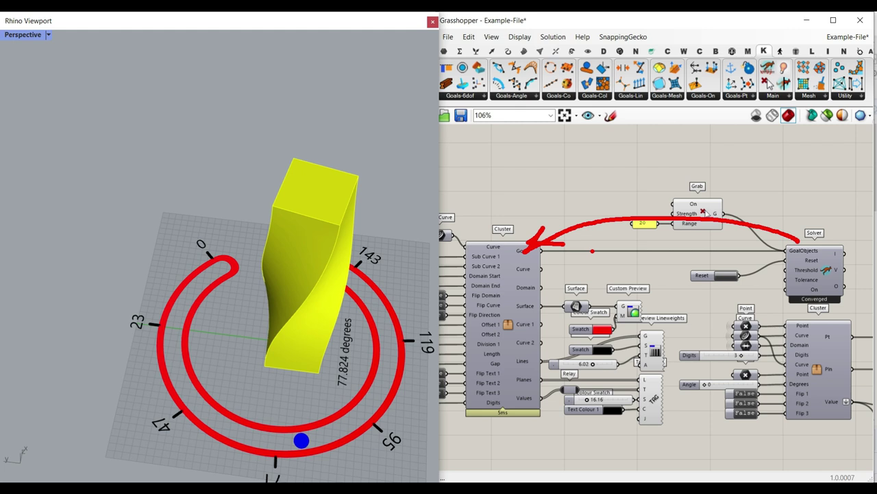
{"action": "key", "text": "e"}
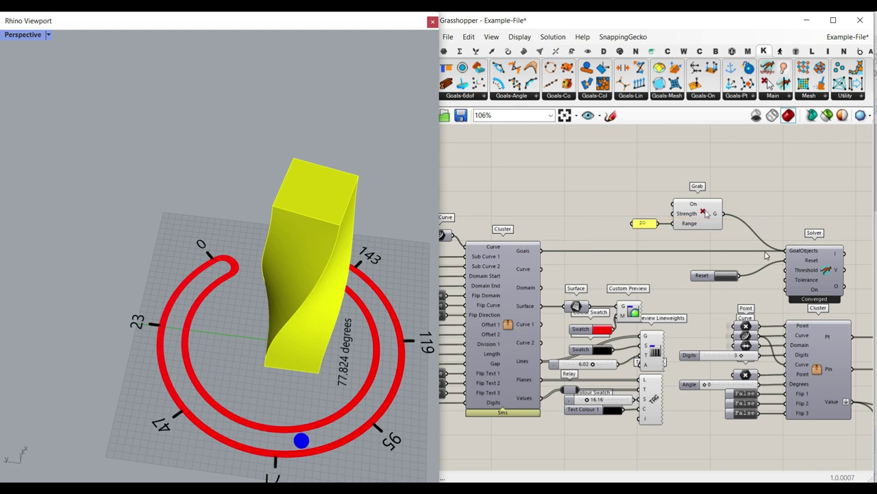
{"action": "key", "text": "Escape"}
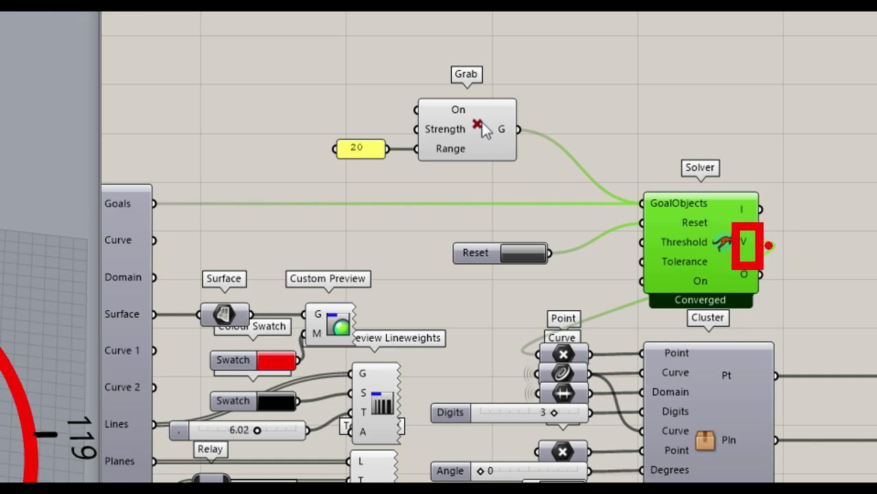
{"action": "mouse_move", "coordinate": [743, 240]}
{"action": "left_mouse_down"}
{"action": "mouse_move", "coordinate": [782, 279]}
{"action": "mouse_move", "coordinate": [531, 361]}
{"action": "left_mouse_up"}
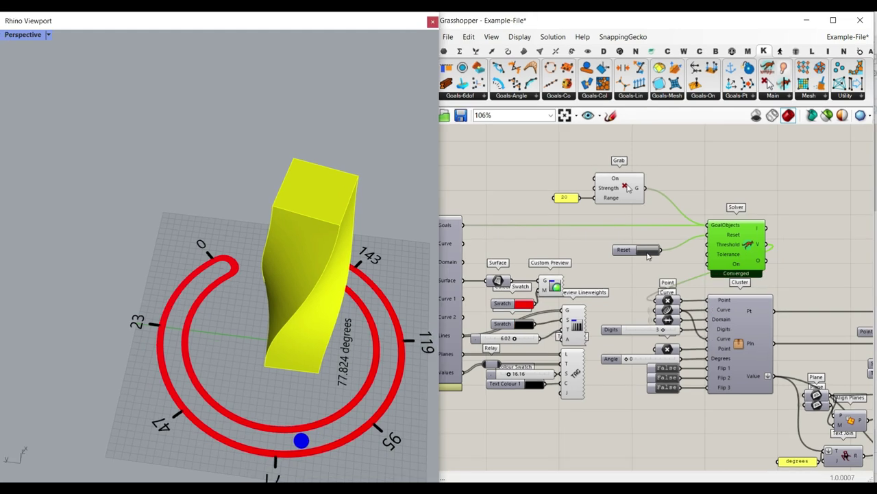
Reset the solver and move the blue slider point along the curve to just before the 47 mark.
{"action": "left_click", "coordinate": [649, 252]}
{"action": "left_click_drag", "start_coordinate": [220, 270], "coordinate": [191, 391]}
{"action": "right_click_drag", "start_coordinate": [608, 370], "coordinate": [580, 291]}
{"action": "scroll", "coordinate": [539, 306], "scroll_direction": "down", "scroll_amount": 3}
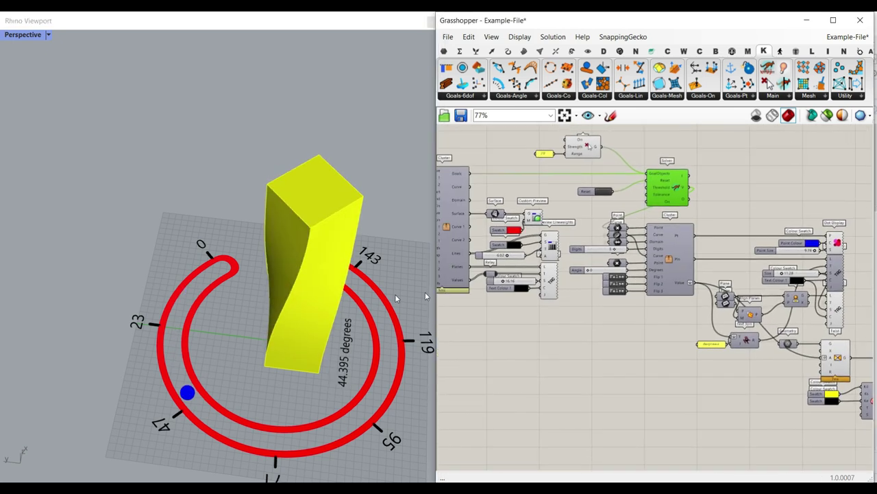
Open the second cluster, fed by the Point, Curve and domain parameters, for editing.
{"action": "scroll", "coordinate": [499, 256], "scroll_direction": "up", "scroll_amount": 4}
{"action": "right_click_drag", "start_coordinate": [545, 336], "coordinate": [244, 320]}
{"action": "right_click", "coordinate": [663, 282]}
{"action": "left_click", "coordinate": [699, 349]}
{"action": "scroll", "coordinate": [553, 225], "scroll_direction": "up", "scroll_amount": 2}
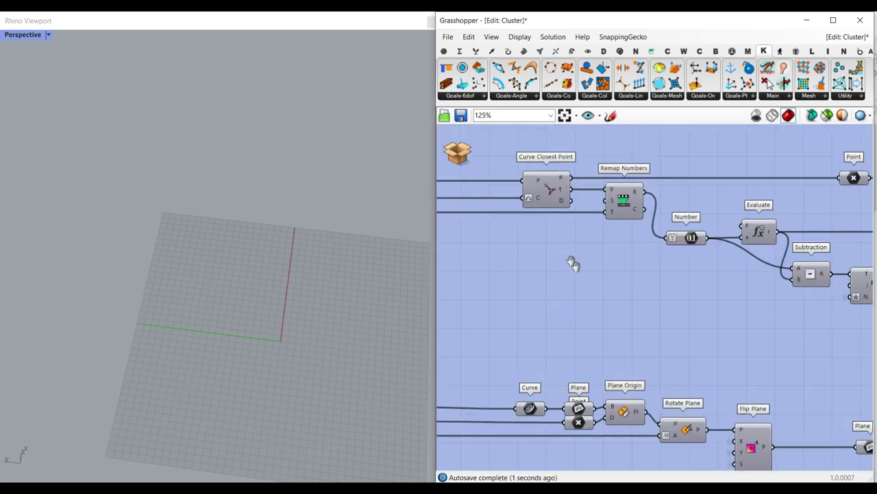
Turn on the preview of Curve Closest Point.
{"action": "right_click_drag", "start_coordinate": [573, 263], "coordinate": [572, 249]}
{"action": "right_click", "coordinate": [567, 247]}
{"action": "left_click", "coordinate": [598, 262]}
{"action": "right_click_drag", "start_coordinate": [438, 166], "coordinate": [481, 175]}
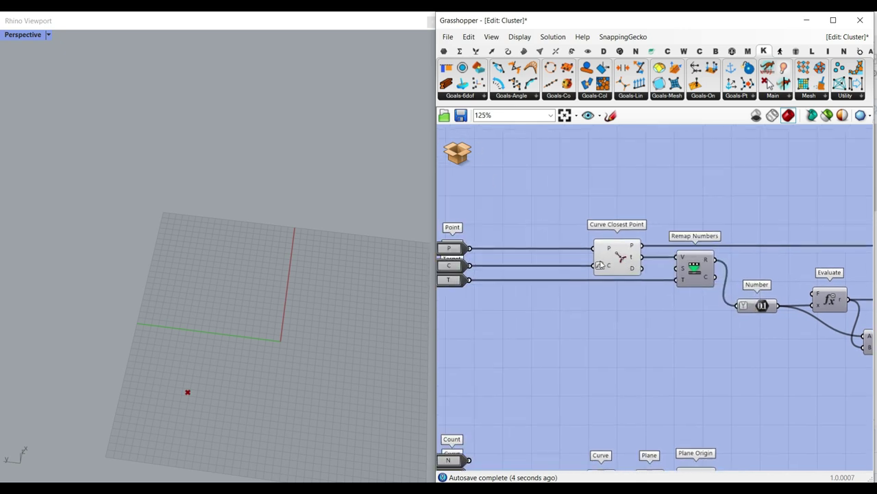
Add a Curve parameter above Curve Closest Point and connect the C cluster input to it.
{"action": "left_click", "coordinate": [445, 52]}
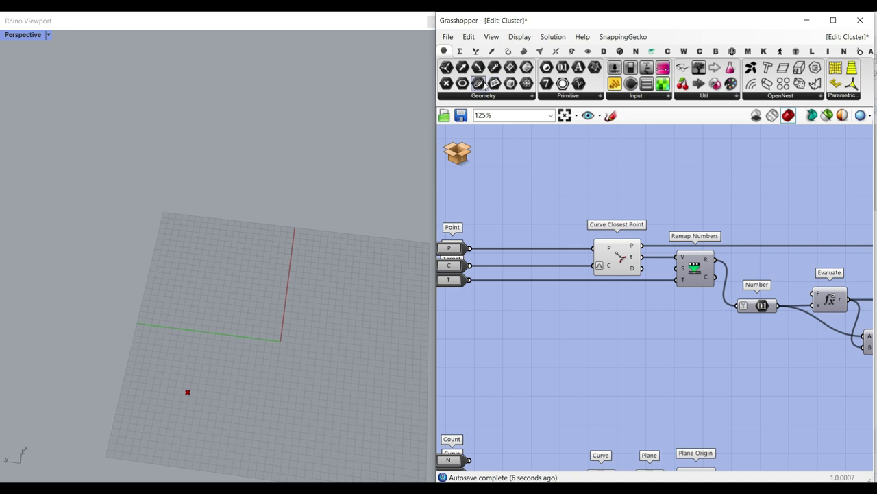
{"action": "left_click_drag", "start_coordinate": [484, 85], "coordinate": [523, 241]}
{"action": "left_click_drag", "start_coordinate": [471, 265], "coordinate": [509, 240]}
{"action": "left_click_drag", "start_coordinate": [524, 242], "coordinate": [573, 220]}
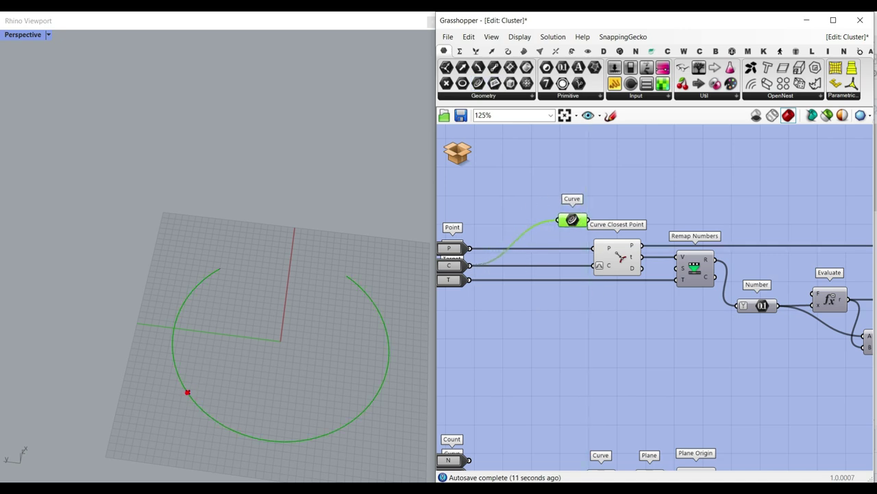
Mark up Curve Closest Point and the curve's ends as 0 and 1, with a question mark at the slider point.
{"action": "mouse_move", "coordinate": [657, 221]}
{"action": "left_mouse_down"}
{"action": "mouse_move", "coordinate": [651, 263]}
{"action": "mouse_move", "coordinate": [656, 211]}
{"action": "left_mouse_up"}
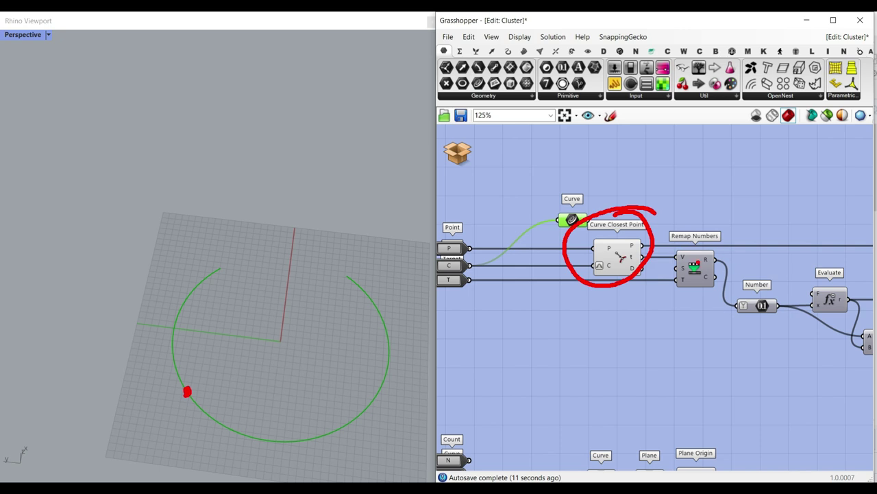
{"action": "mouse_move", "coordinate": [216, 261]}
{"action": "left_mouse_down"}
{"action": "mouse_move", "coordinate": [227, 274]}
{"action": "mouse_move", "coordinate": [235, 255]}
{"action": "left_mouse_up"}
{"action": "left_click_drag", "start_coordinate": [353, 267], "coordinate": [341, 280]}
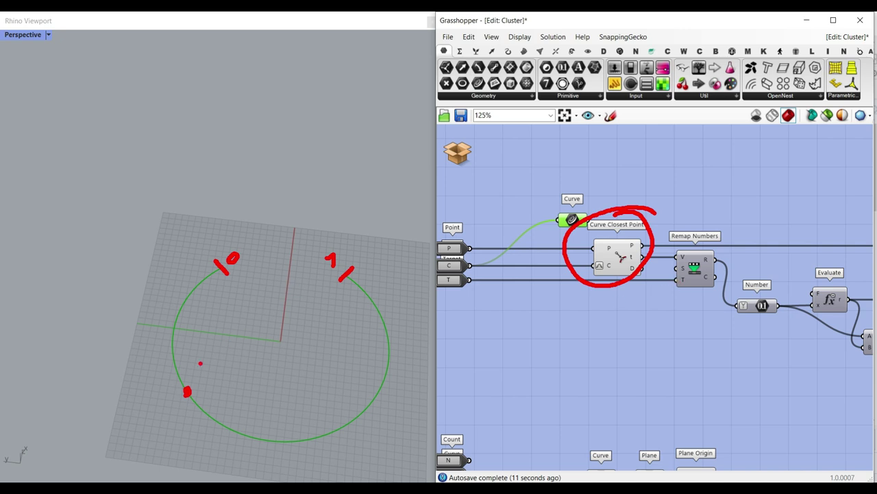
{"action": "left_click_drag", "start_coordinate": [165, 389], "coordinate": [171, 393]}
{"action": "key", "text": "t"}
{"action": "scroll", "coordinate": [199, 233], "scroll_direction": "down", "scroll_amount": 7}
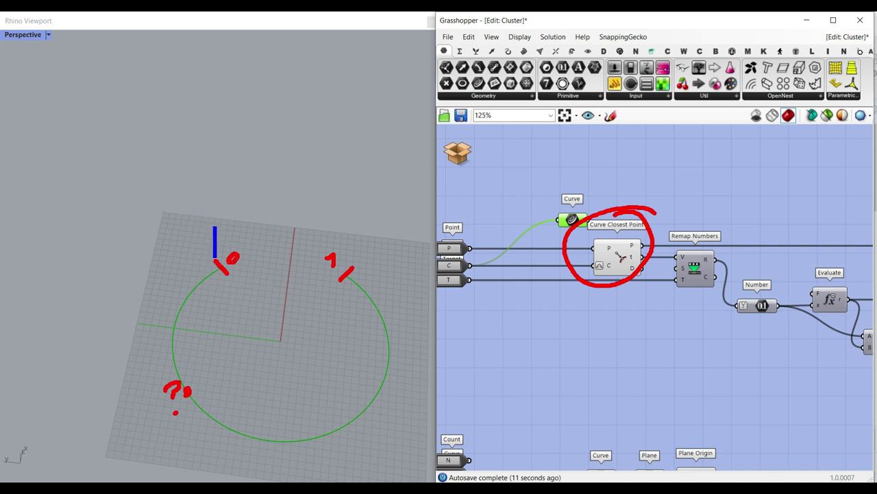
Annotate the curve's ends with 10 and 90 and the slider point with t=0.3, pointing to a remapped value of 40.
{"action": "type", "text": "10"}
{"action": "key", "text": "Escape"}
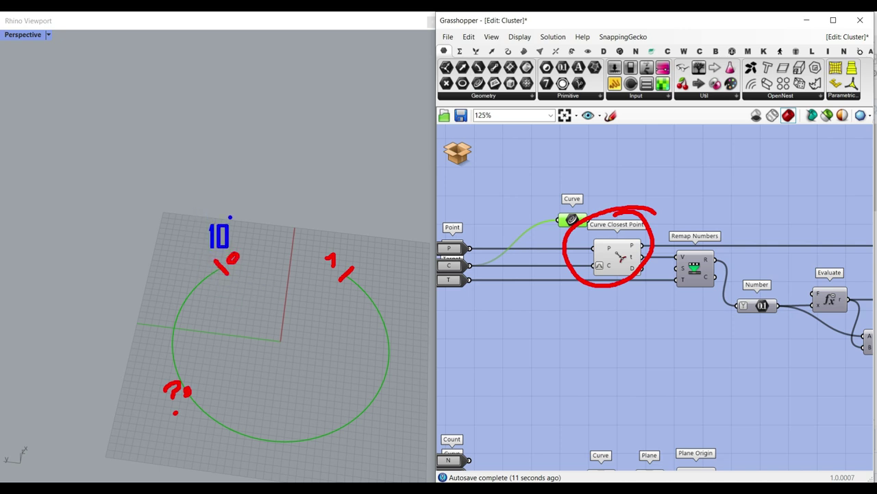
{"action": "type", "text": "t90-"}
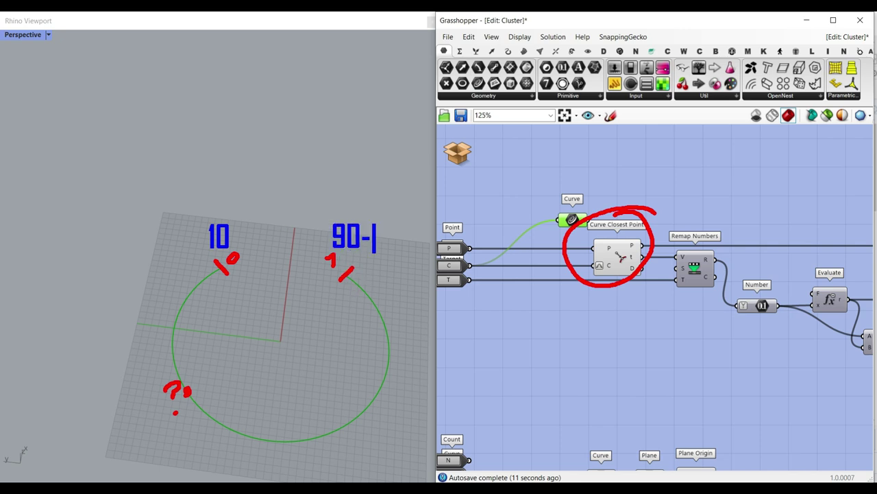
{"action": "key", "text": "BackSpace"}
{"action": "key", "text": "Escape"}
{"action": "type", "text": "t=0.3"}
{"action": "key", "text": "Escape"}
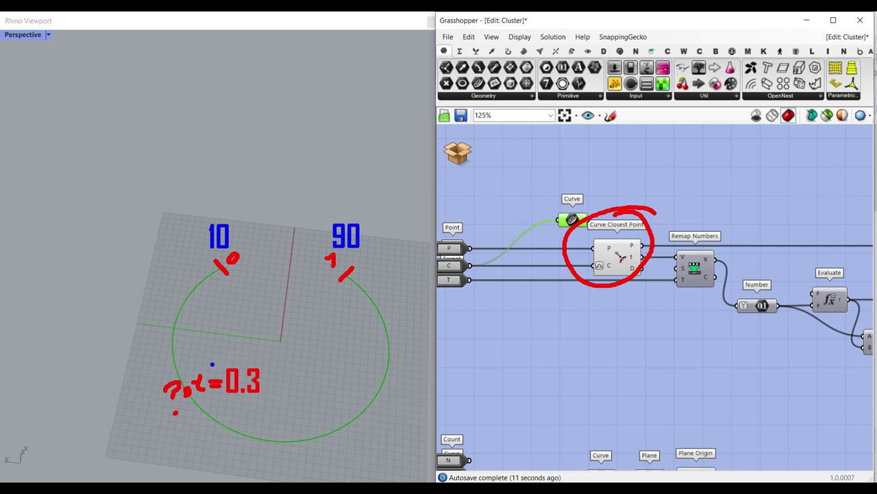
{"action": "mouse_move", "coordinate": [215, 364]}
{"action": "left_mouse_down"}
{"action": "mouse_move", "coordinate": [161, 363]}
{"action": "mouse_move", "coordinate": [167, 375]}
{"action": "mouse_move", "coordinate": [142, 392]}
{"action": "left_mouse_up"}
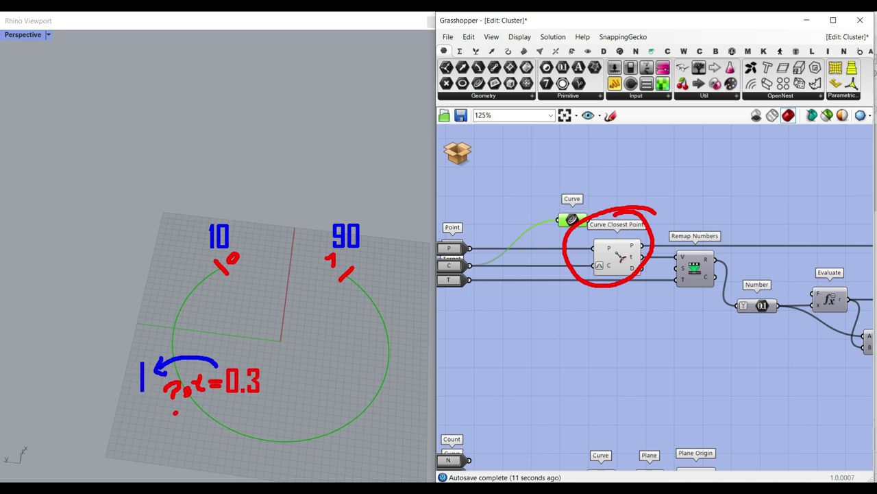
{"action": "type", "text": "40"}
{"action": "key", "text": "Escape"}
Mark the Remap Numbers component and locate it among the Domain components.
{"action": "mouse_move", "coordinate": [738, 240]}
{"action": "left_mouse_down"}
{"action": "mouse_move", "coordinate": [726, 294]}
{"action": "mouse_move", "coordinate": [698, 240]}
{"action": "left_mouse_up"}
{"action": "key", "text": "Escape"}
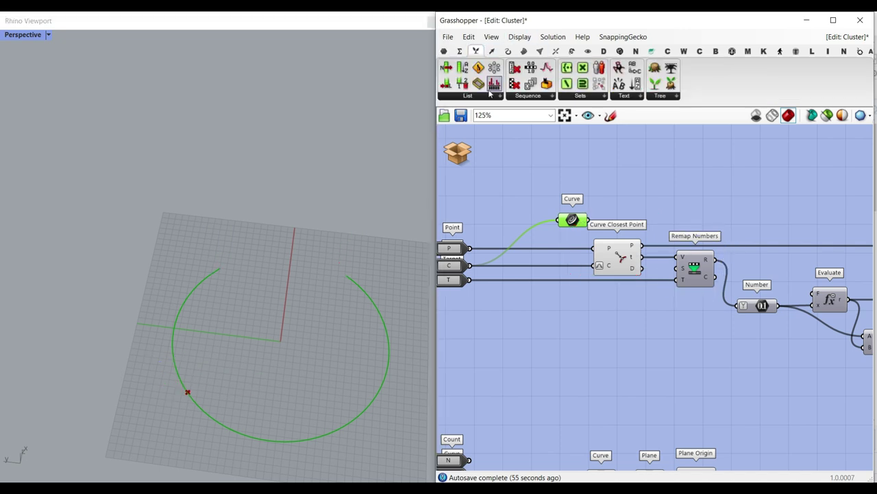
{"action": "left_click", "coordinate": [460, 51]}
{"action": "left_click", "coordinate": [463, 95]}
{"action": "key", "text": "ctrl+2"}
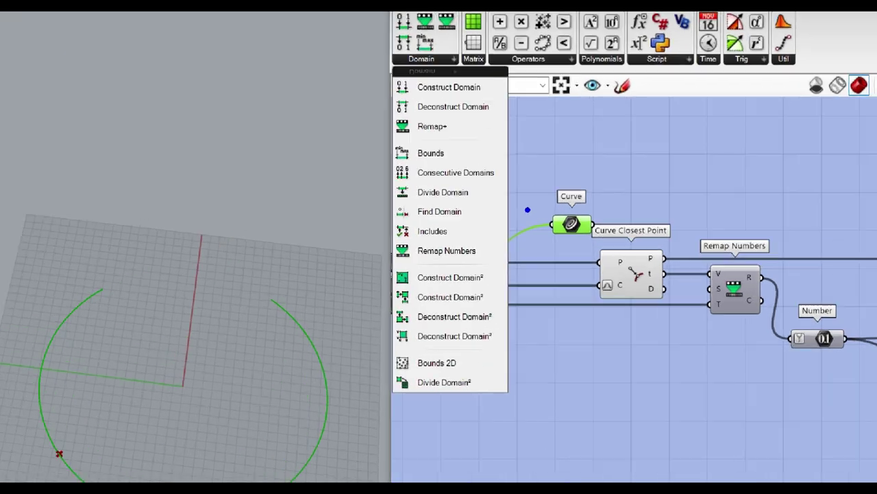
{"action": "left_click_drag", "start_coordinate": [427, 226], "coordinate": [523, 250], "text": "ctrl"}
{"action": "key", "text": "Escape"}
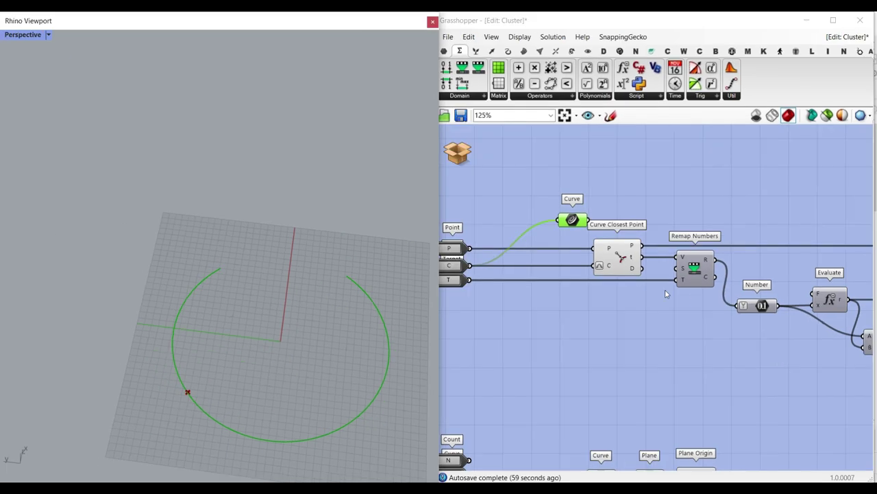
Examine the link from Curve Closest Point's t output to Remap Numbers and the Reparameterize setting on its C input.
{"action": "scroll", "coordinate": [685, 266], "scroll_direction": "up", "scroll_amount": 3}
{"action": "mouse_move", "coordinate": [673, 265]}
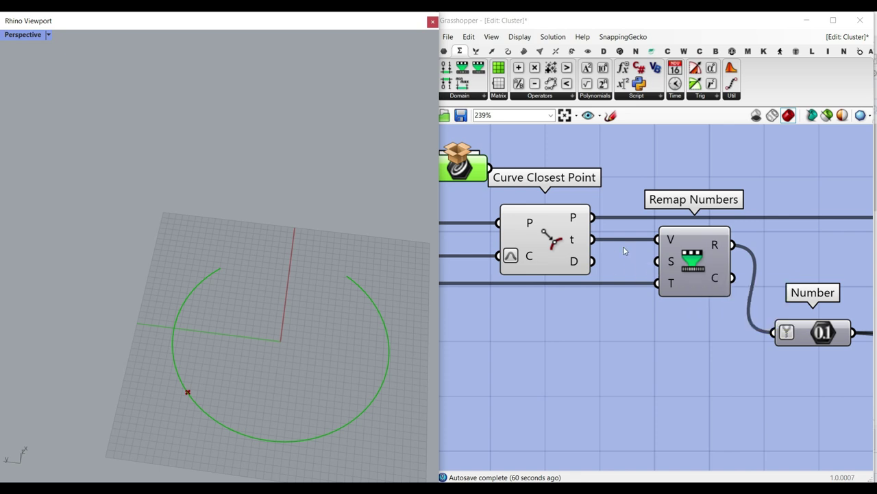
{"action": "right_click_drag", "start_coordinate": [515, 260], "coordinate": [588, 259]}
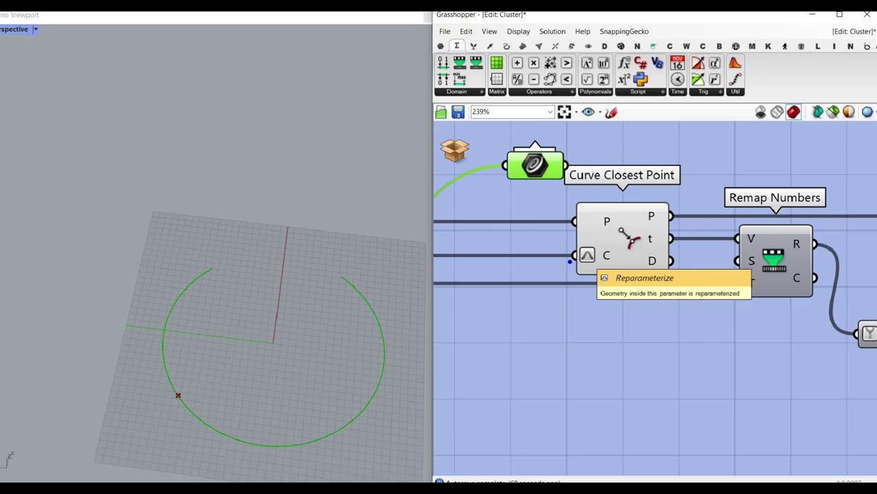
{"action": "scroll", "coordinate": [615, 301], "scroll_direction": "down", "scroll_amount": 5}
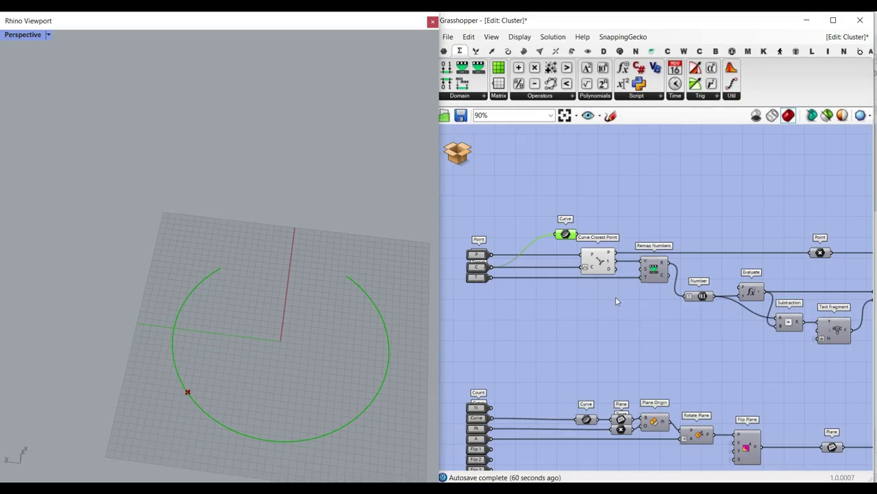
Delete the Curve parameter above Curve Closest Point.
{"action": "left_click", "coordinate": [565, 237]}
{"action": "key", "text": "Delete"}
{"action": "right_click_drag", "start_coordinate": [752, 293], "coordinate": [593, 292]}
{"action": "scroll", "coordinate": [594, 291], "scroll_direction": "up", "scroll_amount": 3}
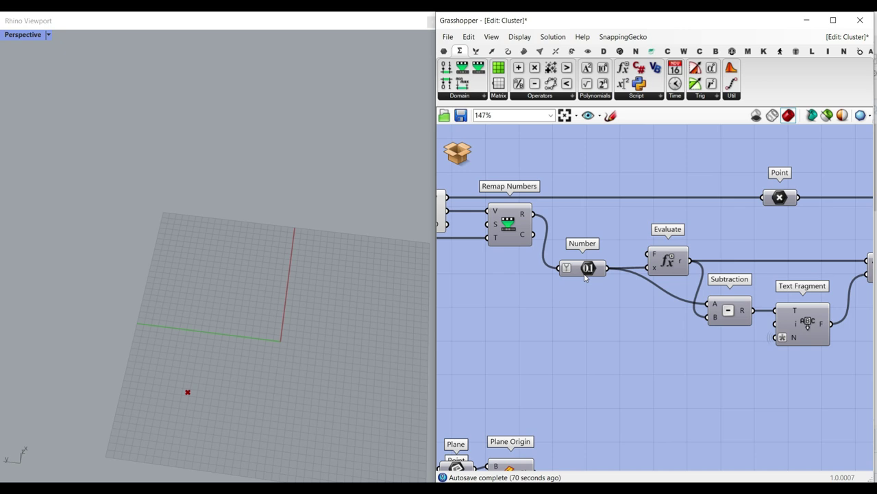
Examine the Evaluate, Subtraction, Text Fragment and Addition chain that processes the number coming from Remap Numbers.
{"action": "right_click_drag", "start_coordinate": [621, 257], "coordinate": [530, 256]}
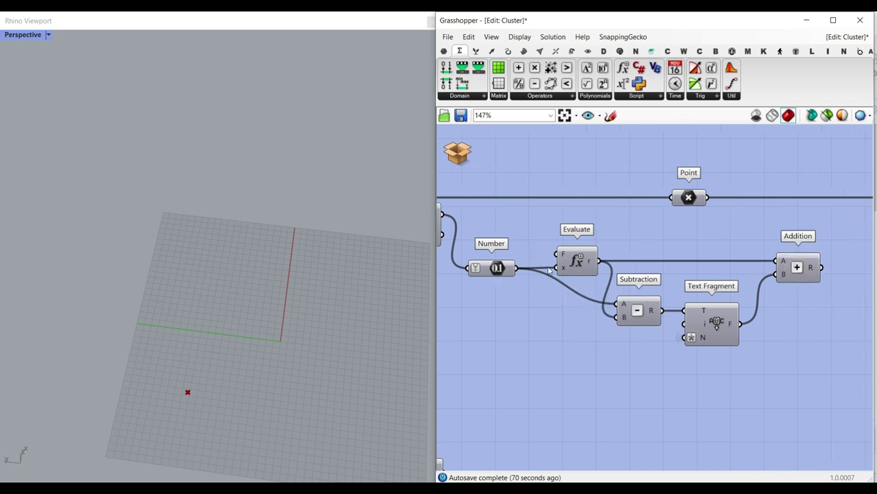
{"action": "left_click_drag", "start_coordinate": [814, 365], "coordinate": [465, 230]}
{"action": "scroll", "coordinate": [721, 283], "scroll_direction": "down", "scroll_amount": 3}
{"action": "left_click", "coordinate": [642, 272]}
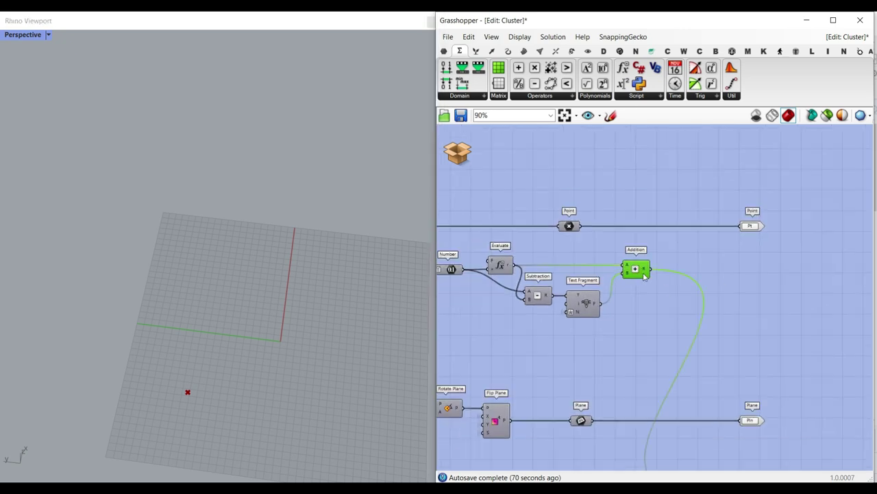
{"action": "left_click", "coordinate": [717, 298]}
{"action": "right_click_drag", "start_coordinate": [533, 243], "coordinate": [735, 239]}
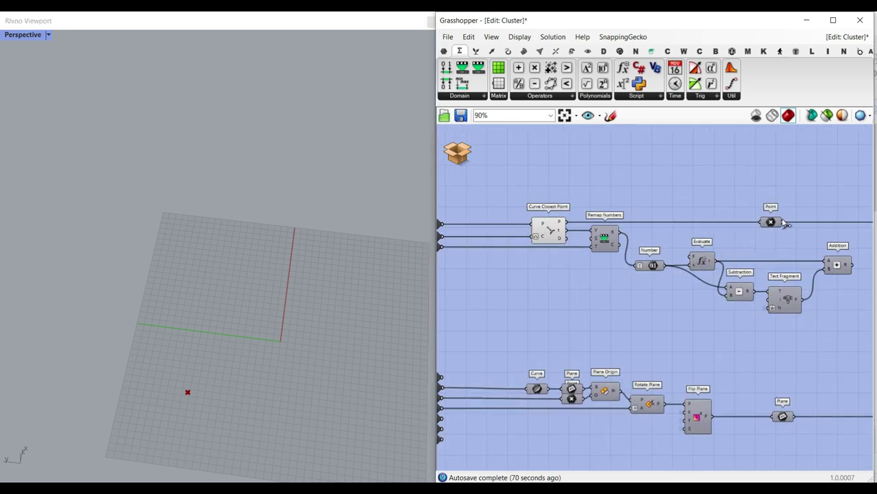
Turn off the preview of the Curve Closest Point component.
{"action": "scroll", "coordinate": [594, 251], "scroll_direction": "down", "scroll_amount": 4}
{"action": "right_click_drag", "start_coordinate": [709, 310], "coordinate": [677, 286]}
{"action": "scroll", "coordinate": [544, 249], "scroll_direction": "up", "scroll_amount": 1}
{"action": "left_click", "coordinate": [519, 202]}
{"action": "right_click", "coordinate": [520, 162]}
{"action": "left_click", "coordinate": [528, 177]}
{"action": "left_click", "coordinate": [583, 255]}
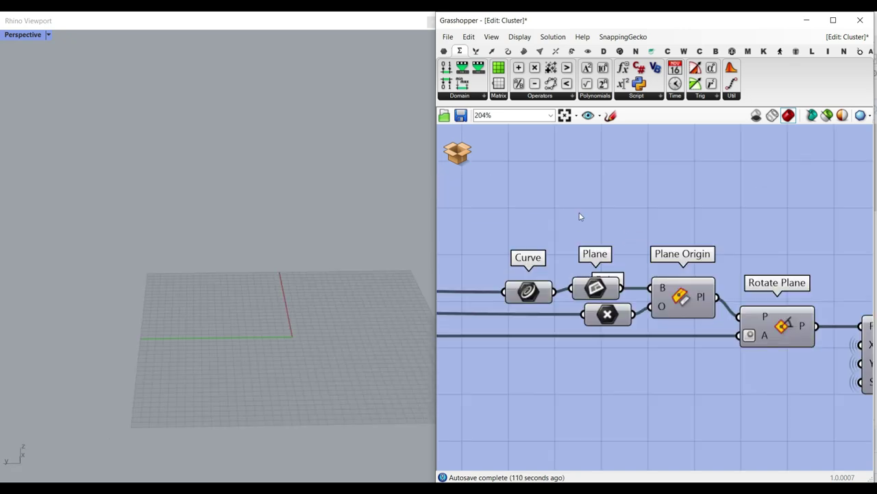
Turn on the preview of the Curve parameter that feeds the Plane parameter and select it.
{"action": "mouse_move", "coordinate": [661, 245]}
{"action": "right_mouse_down"}
{"action": "mouse_move", "coordinate": [580, 235]}
{"action": "mouse_move", "coordinate": [565, 259]}
{"action": "mouse_move", "coordinate": [651, 256]}
{"action": "right_mouse_up"}
{"action": "scroll", "coordinate": [579, 236], "scroll_direction": "down", "scroll_amount": 4}
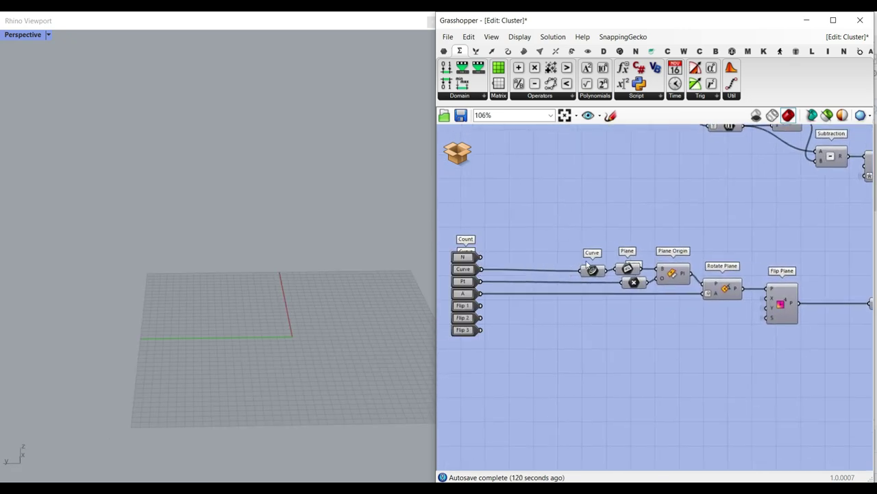
{"action": "scroll", "coordinate": [616, 278], "scroll_direction": "up", "scroll_amount": 4}
{"action": "right_click", "coordinate": [571, 264]}
{"action": "left_click", "coordinate": [584, 274]}
{"action": "left_click", "coordinate": [573, 262]}
{"action": "right_click_drag", "start_coordinate": [267, 274], "coordinate": [304, 277]}
{"action": "right_click_drag", "start_coordinate": [652, 292], "coordinate": [565, 280]}
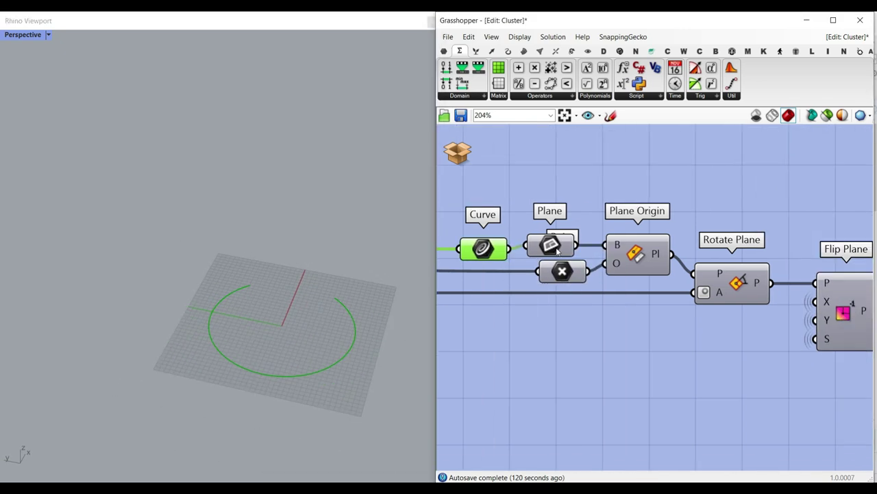
Turn on the previews of the Plane parameter and the Plane Origin component.
{"action": "right_click", "coordinate": [558, 245]}
{"action": "left_click", "coordinate": [580, 261]}
{"action": "scroll", "coordinate": [308, 341], "scroll_direction": "up", "scroll_amount": 4}
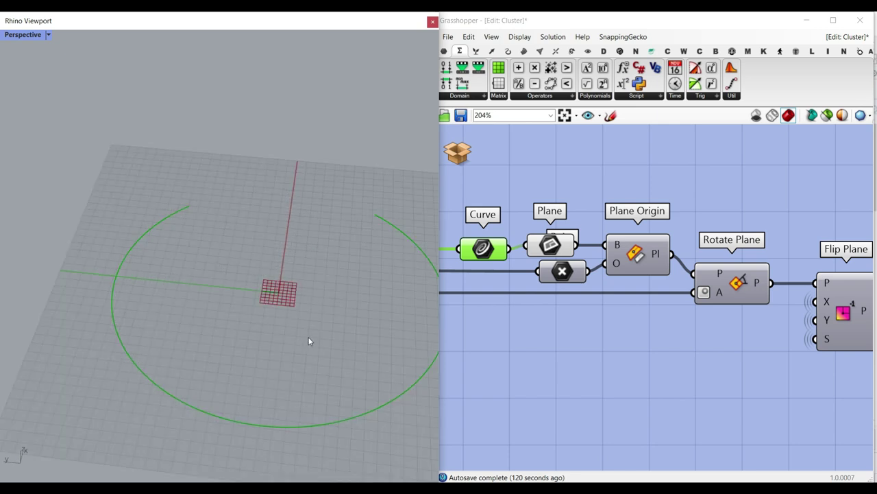
{"action": "right_click", "coordinate": [629, 251]}
{"action": "left_click", "coordinate": [647, 269]}
Hide the previews of the Curve, Plane and Point parameters that lead into Plane Origin.
{"action": "left_click_drag", "start_coordinate": [578, 213], "coordinate": [439, 299]}
{"action": "right_click", "coordinate": [532, 193]}
{"action": "left_click", "coordinate": [558, 208]}
Examine the Rotate Plane component and locate it among the Vector components.
{"action": "right_click_drag", "start_coordinate": [711, 277], "coordinate": [638, 273]}
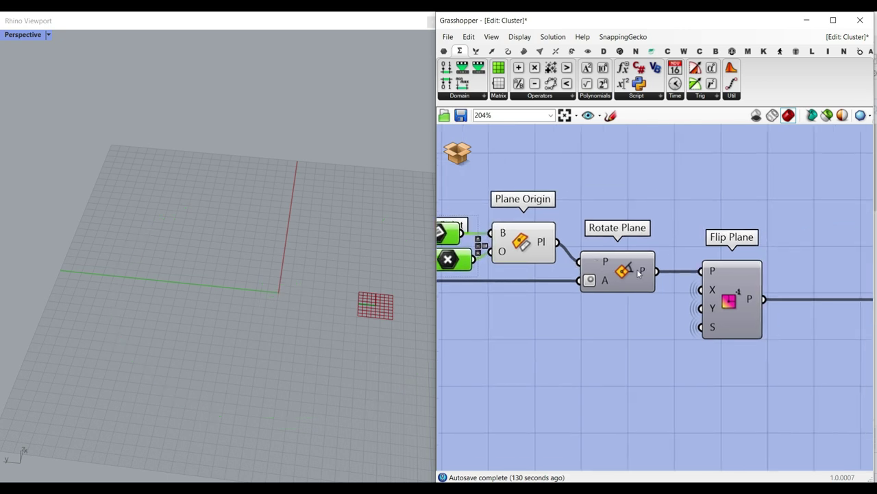
{"action": "right_click", "coordinate": [627, 270]}
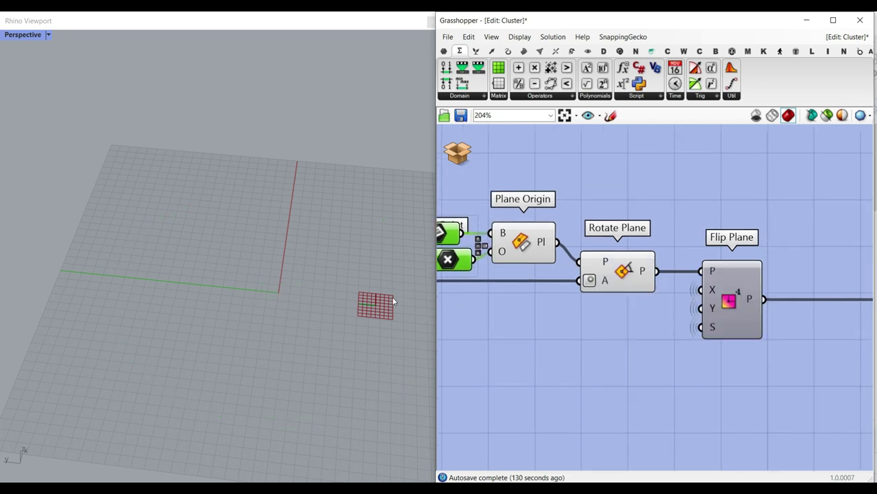
{"action": "right_click", "coordinate": [624, 271]}
{"action": "left_click", "coordinate": [626, 283]}
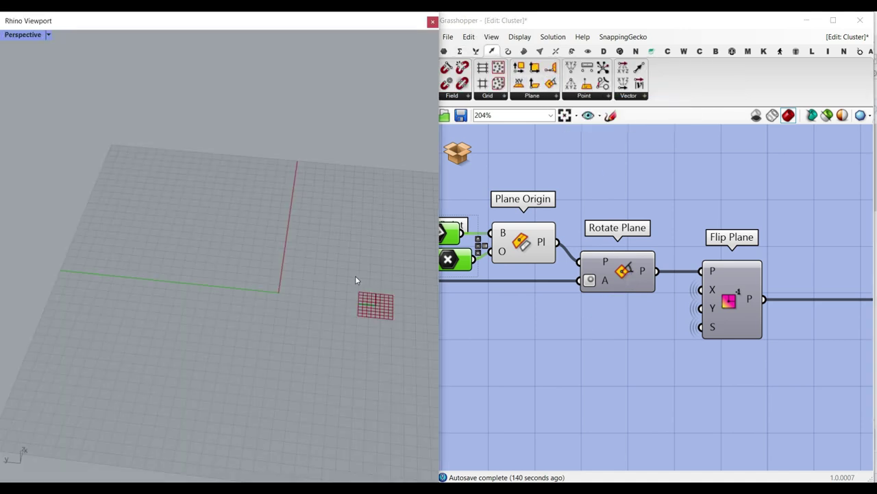
Draw a temporary freehand illustration of the plane's rotation and clear it.
{"action": "key", "text": "ctrl+2"}
{"action": "key", "text": "w"}
{"action": "mouse_move", "coordinate": [307, 184]}
{"action": "left_mouse_down"}
{"action": "mouse_move", "coordinate": [423, 343]}
{"action": "mouse_move", "coordinate": [283, 256]}
{"action": "mouse_move", "coordinate": [325, 191]}
{"action": "left_mouse_up"}
{"action": "mouse_move", "coordinate": [359, 266]}
{"action": "left_mouse_down"}
{"action": "mouse_move", "coordinate": [385, 175]}
{"action": "mouse_move", "coordinate": [410, 190]}
{"action": "left_mouse_up"}
{"action": "mouse_move", "coordinate": [343, 251]}
{"action": "left_mouse_down"}
{"action": "mouse_move", "coordinate": [473, 260]}
{"action": "mouse_move", "coordinate": [468, 277]}
{"action": "left_mouse_up"}
{"action": "left_click_drag", "start_coordinate": [366, 259], "coordinate": [345, 149]}
{"action": "mouse_move", "coordinate": [333, 175]}
{"action": "left_mouse_down"}
{"action": "mouse_move", "coordinate": [355, 158]}
{"action": "mouse_move", "coordinate": [331, 154]}
{"action": "left_mouse_up"}
{"action": "key", "text": "Escape"}
Examine the Flip Plane component and return from the cluster to the parent definition.
{"action": "right_click_drag", "start_coordinate": [726, 323], "coordinate": [605, 315]}
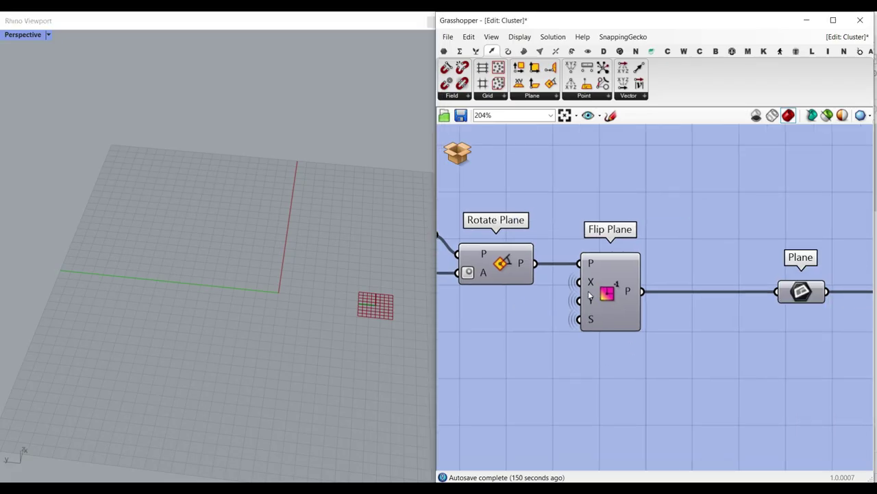
{"action": "scroll", "coordinate": [589, 294], "scroll_direction": "down", "scroll_amount": 2}
{"action": "right_click", "coordinate": [459, 142]}
{"action": "left_click", "coordinate": [451, 153]}
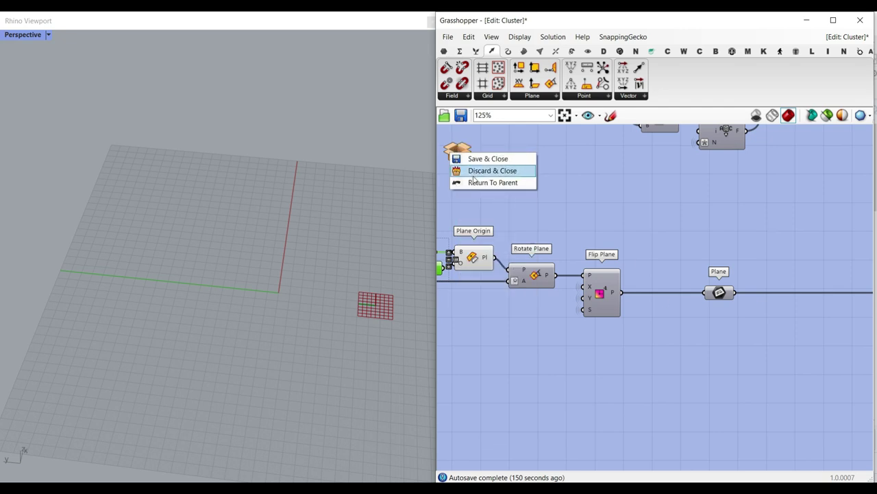
{"action": "left_click", "coordinate": [474, 183]}
Examine the Dot Display component with its colour and size inputs and review the Display components.
{"action": "right_click_drag", "start_coordinate": [791, 286], "coordinate": [691, 270]}
{"action": "right_click_drag", "start_coordinate": [659, 321], "coordinate": [472, 275]}
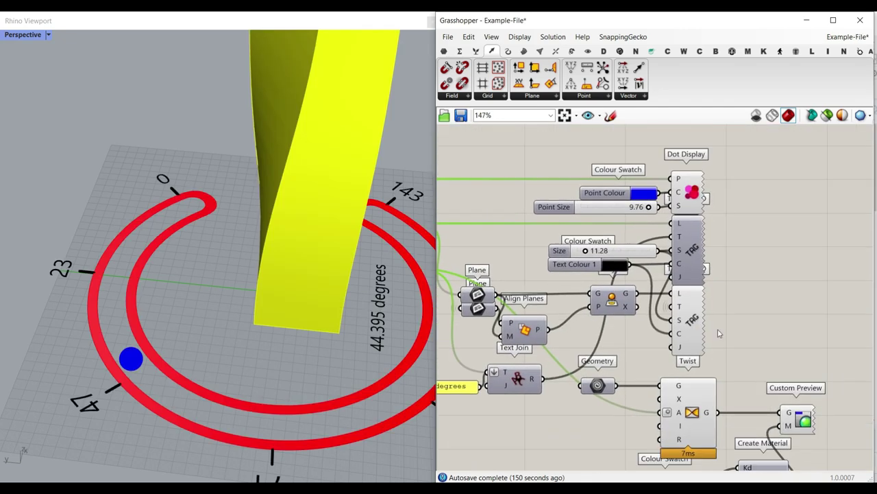
{"action": "scroll", "coordinate": [213, 329], "scroll_direction": "down", "scroll_amount": 5}
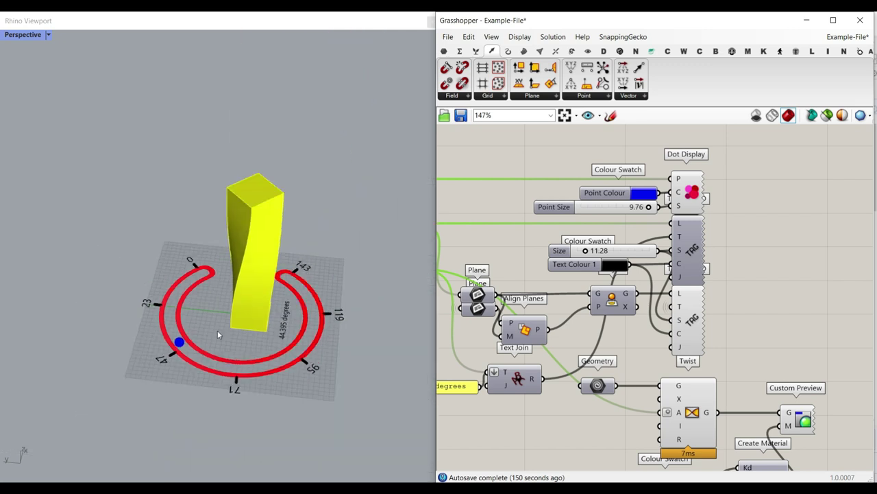
{"action": "right_click_drag", "start_coordinate": [460, 217], "coordinate": [621, 243]}
{"action": "right_click_drag", "start_coordinate": [748, 218], "coordinate": [596, 262]}
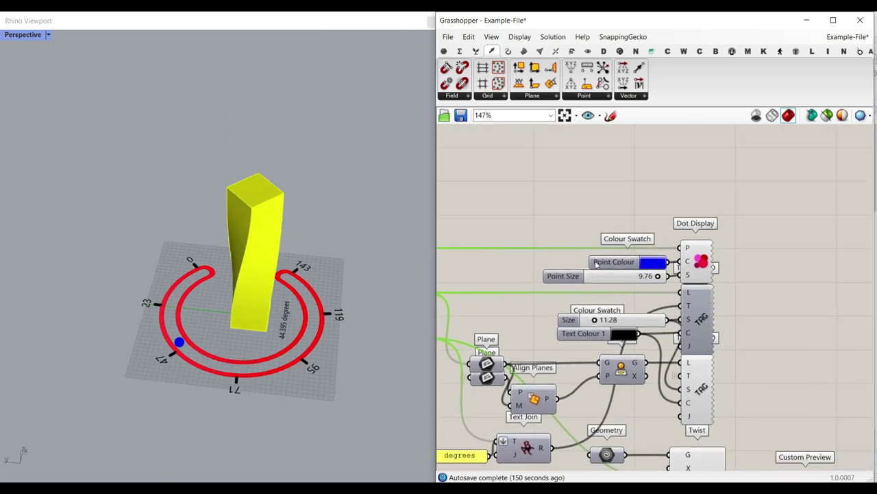
{"action": "left_click", "coordinate": [587, 50]}
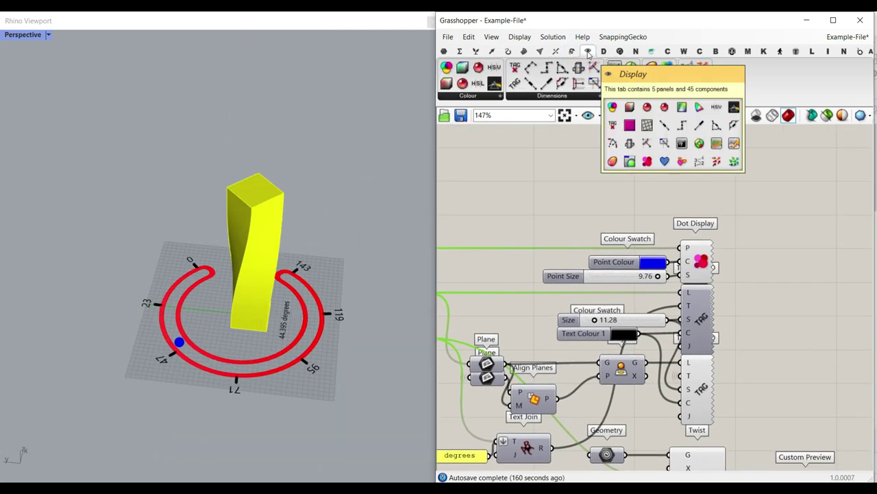
{"action": "scroll", "coordinate": [599, 308], "scroll_direction": "up", "scroll_amount": 2}
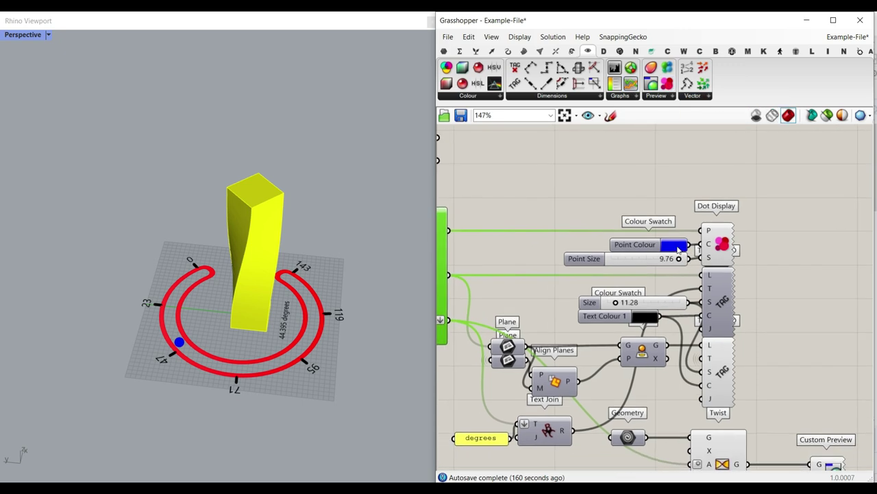
Change the slider point's colour to magenta and set its size to 10.00.
{"action": "left_click", "coordinate": [668, 249]}
{"action": "left_click_drag", "start_coordinate": [729, 303], "coordinate": [667, 206]}
{"action": "mouse_move", "coordinate": [678, 263]}
{"action": "left_mouse_down"}
{"action": "mouse_move", "coordinate": [586, 264]}
{"action": "mouse_move", "coordinate": [683, 263]}
{"action": "left_mouse_up"}
Set the Perspective viewport's display mode to Rendered and examine the second cluster's Value output.
{"action": "left_click", "coordinate": [25, 36]}
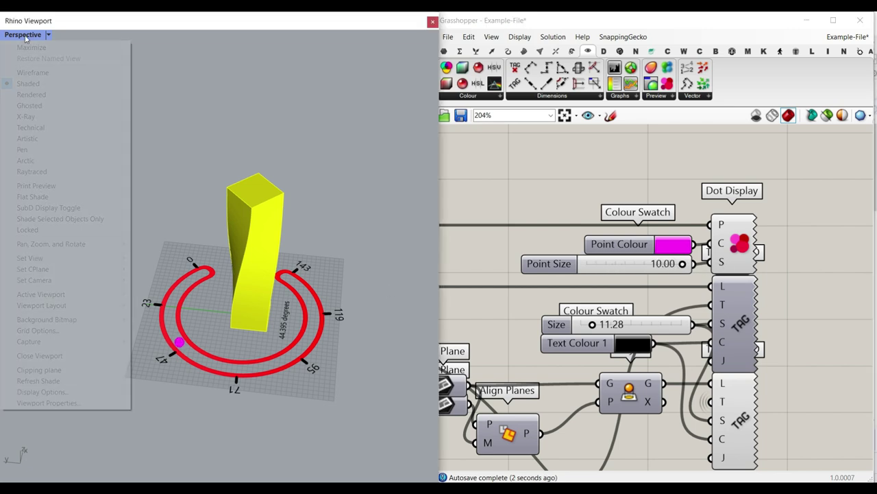
{"action": "left_click", "coordinate": [53, 94]}
{"action": "right_click_drag", "start_coordinate": [562, 325], "coordinate": [659, 255]}
{"action": "scroll", "coordinate": [659, 255], "scroll_direction": "down", "scroll_amount": 3}
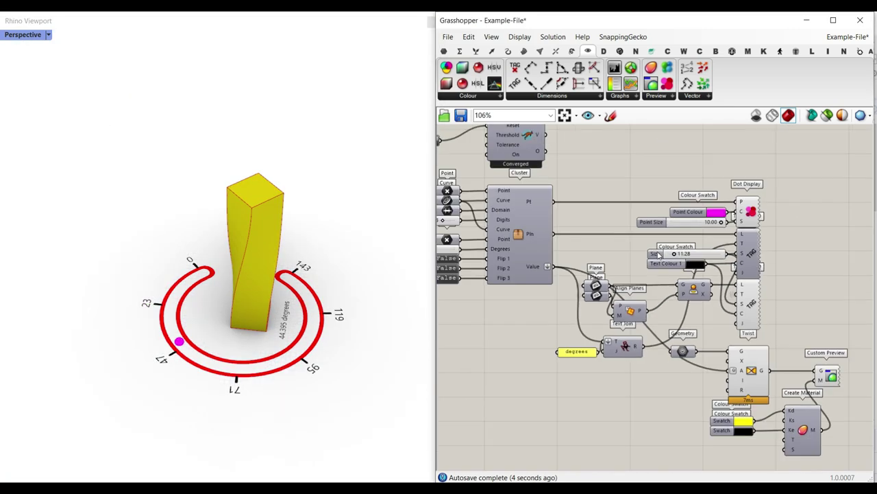
{"action": "scroll", "coordinate": [544, 281], "scroll_direction": "up", "scroll_amount": 3}
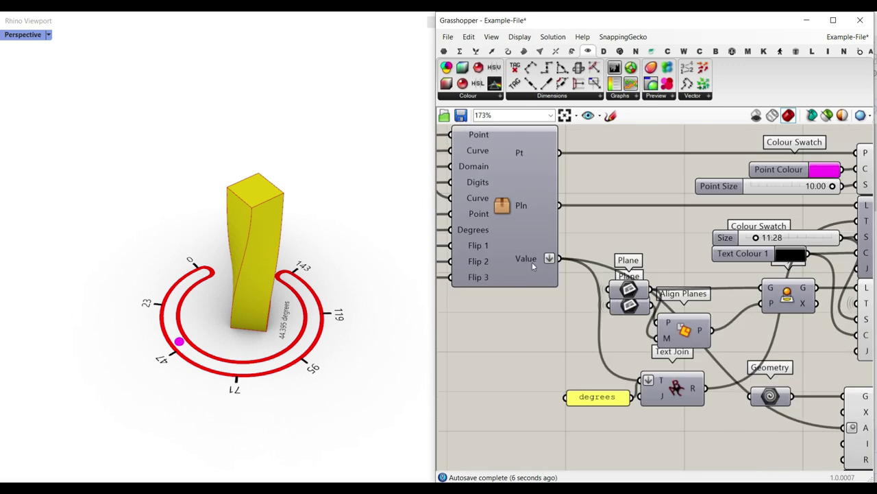
Examine the Twist component and slide the point along the curved track to twist the tower to about 133 degrees.
{"action": "scroll", "coordinate": [704, 365], "scroll_direction": "down", "scroll_amount": 2}
{"action": "right_click_drag", "start_coordinate": [850, 433], "coordinate": [652, 333]}
{"action": "scroll", "coordinate": [652, 334], "scroll_direction": "up", "scroll_amount": 3}
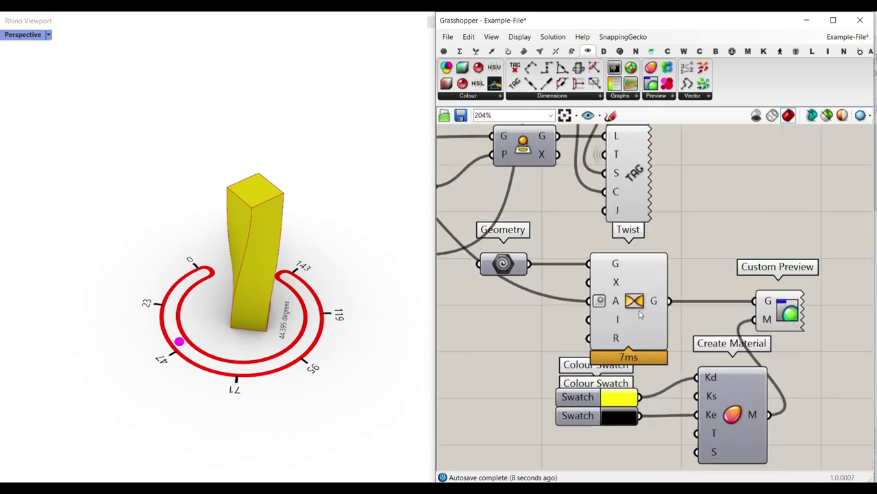
{"action": "right_click_drag", "start_coordinate": [240, 300], "coordinate": [164, 326]}
{"action": "left_click_drag", "start_coordinate": [140, 295], "coordinate": [307, 326]}
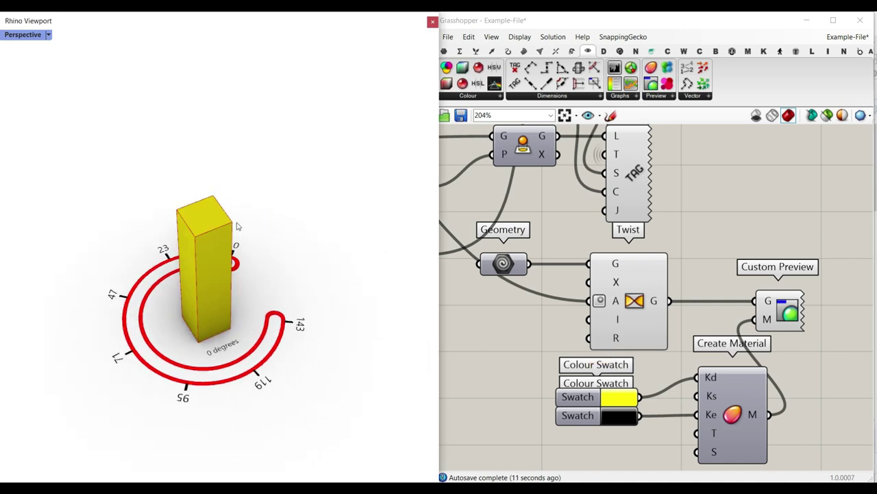
{"action": "scroll", "coordinate": [712, 326], "scroll_direction": "down", "scroll_amount": 4}
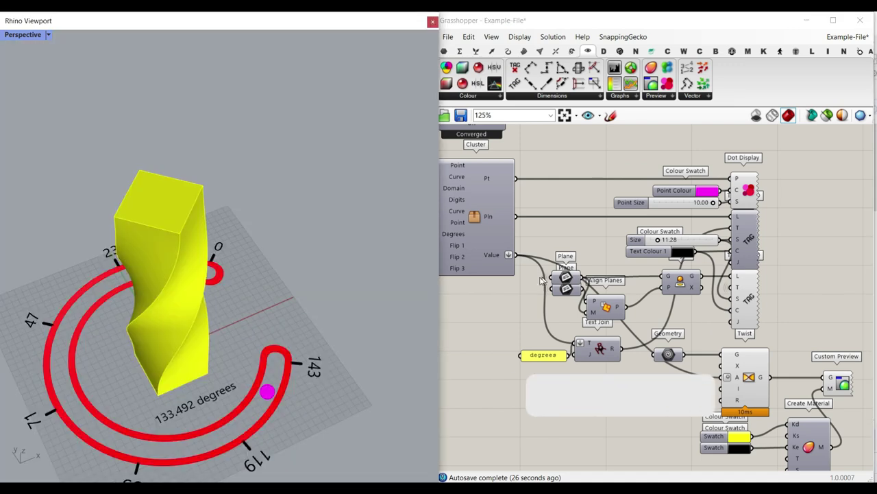
{"action": "scroll", "coordinate": [677, 327], "scroll_direction": "down", "scroll_amount": 8}
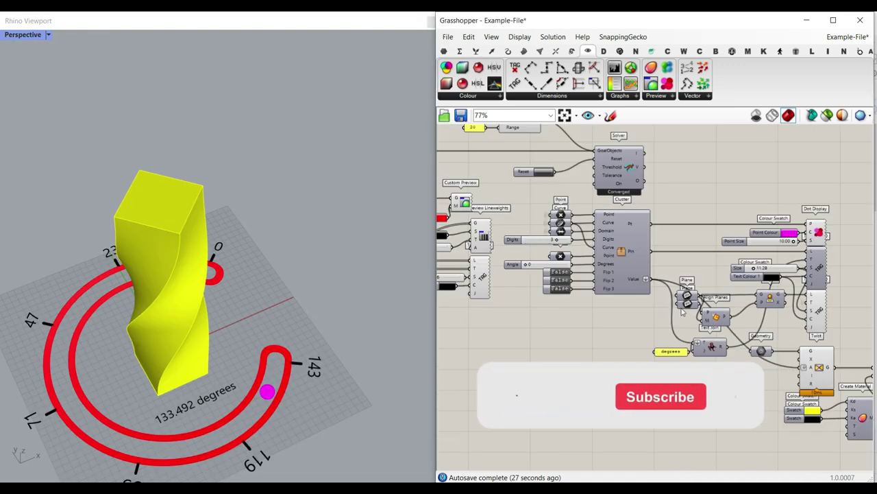
{"action": "scroll", "coordinate": [636, 292], "scroll_direction": "up", "scroll_amount": 8}
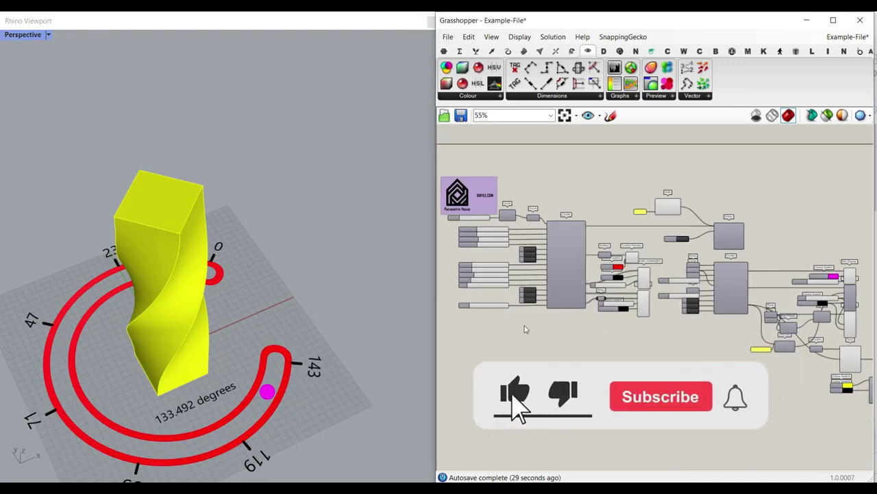
{"action": "right_click_drag", "start_coordinate": [252, 316], "coordinate": [311, 316]}
{"action": "scroll", "coordinate": [205, 332], "scroll_direction": "up", "scroll_amount": 4}
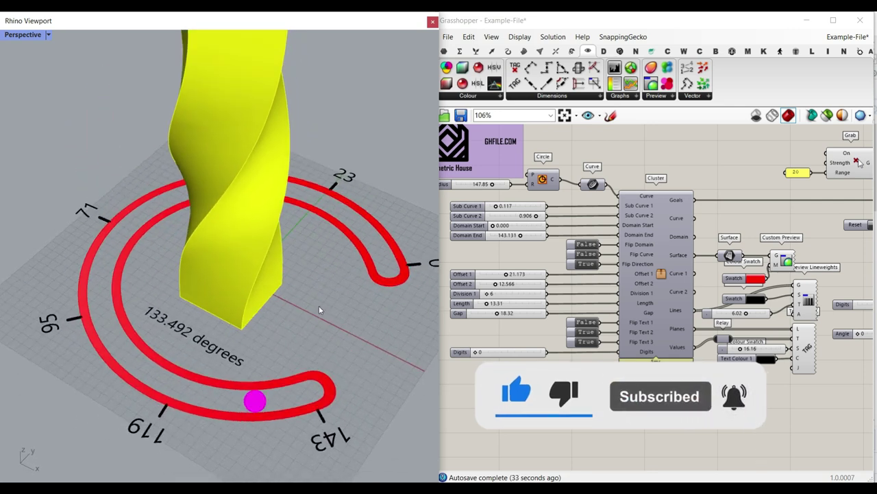